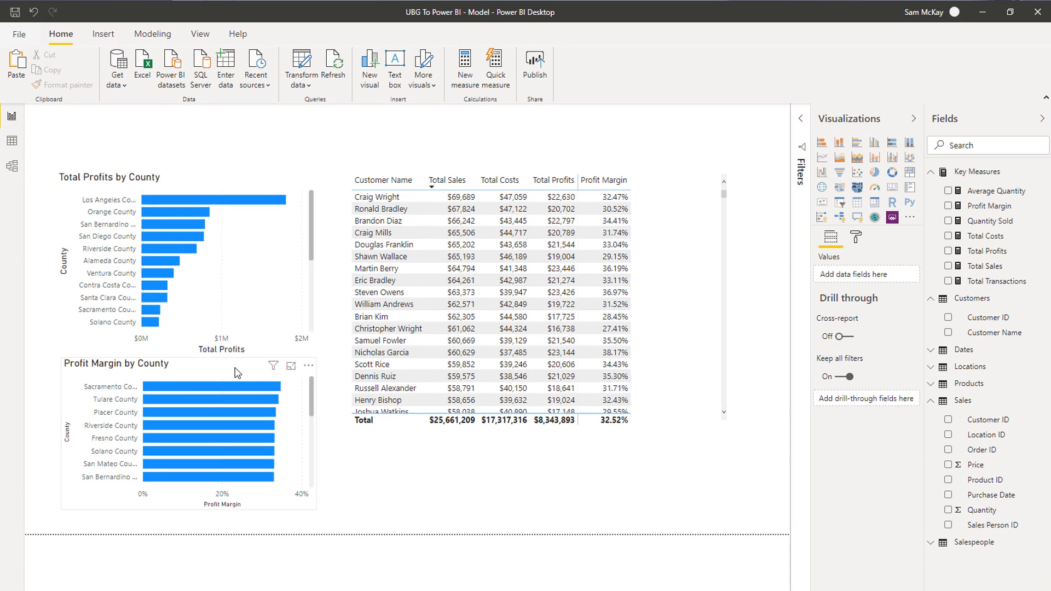
Delete the Profit Margin by County and Total Profits by County bar charts from the report page.
{"action": "left_click", "coordinate": [237, 372]}
{"action": "key", "text": "Delete"}
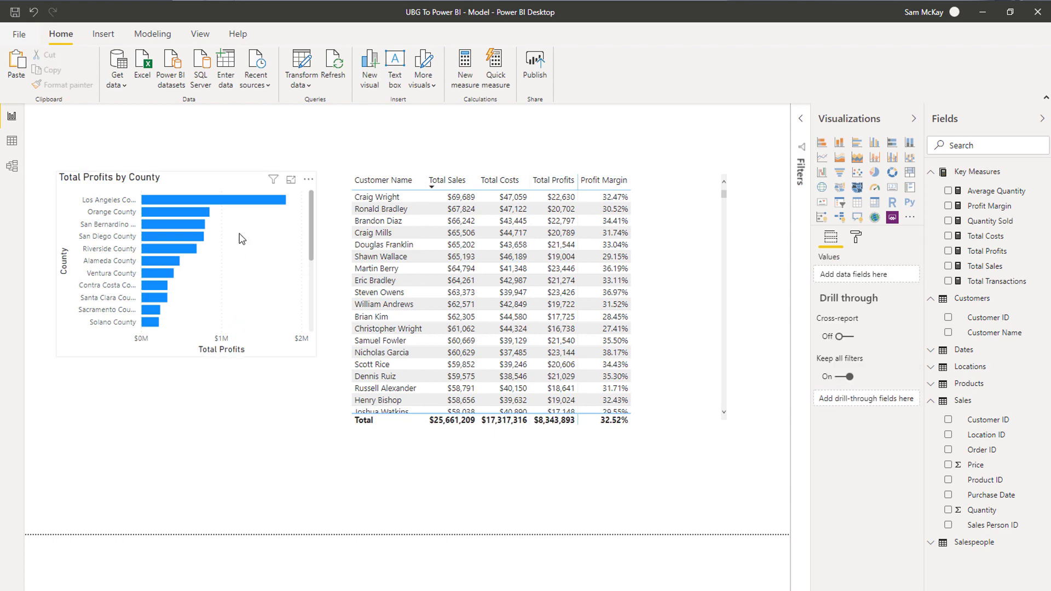
{"action": "left_click", "coordinate": [241, 190]}
{"action": "key", "text": "Delete"}
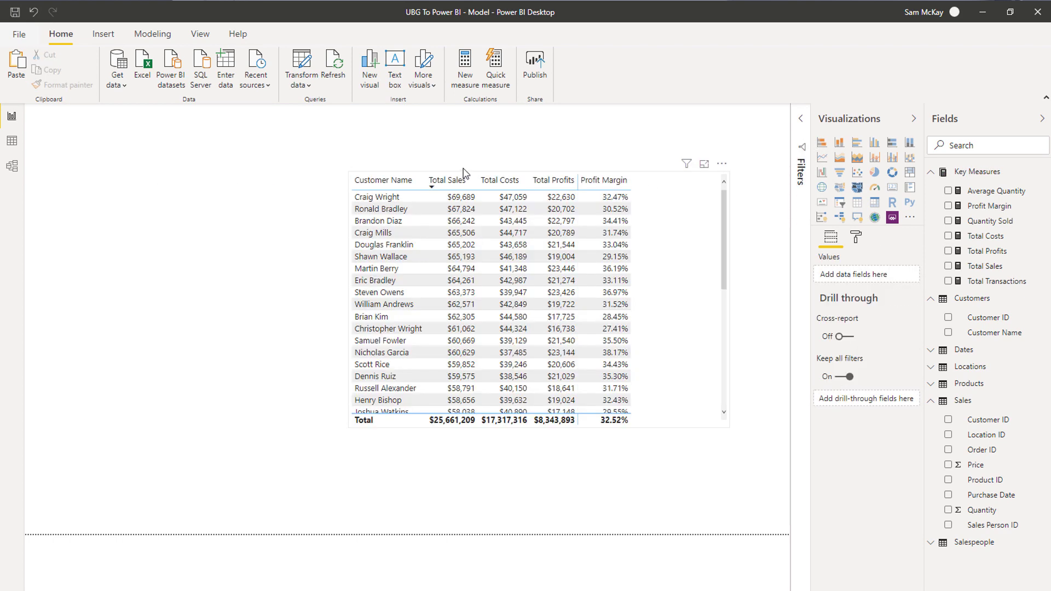
Move the customer table to the page's upper-left area and make it narrower and taller.
{"action": "left_click", "coordinate": [668, 181]}
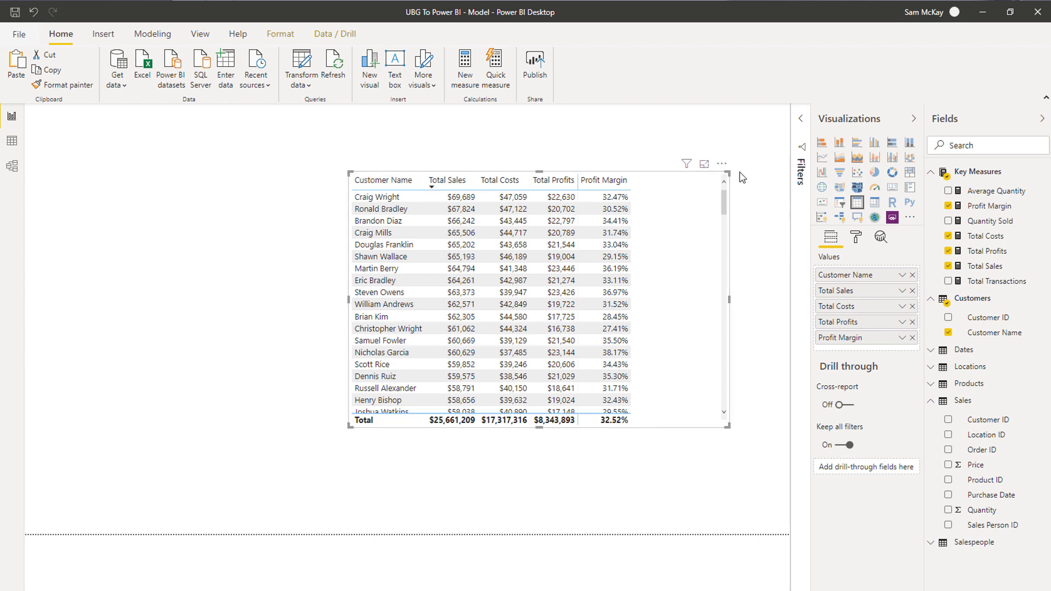
{"action": "left_click_drag", "start_coordinate": [688, 171], "coordinate": [420, 157]}
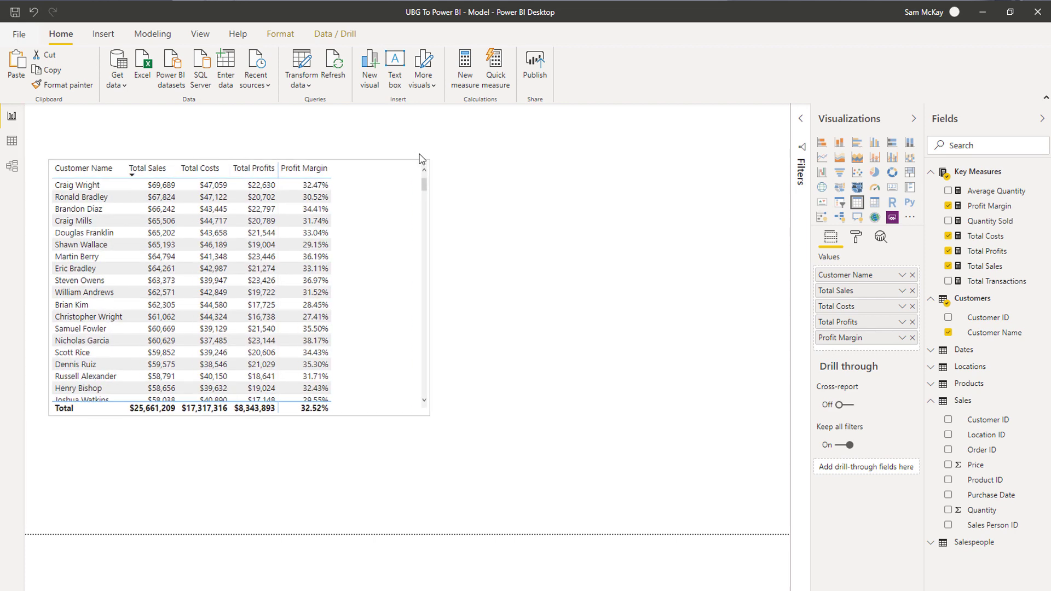
{"action": "left_click", "coordinate": [429, 422]}
{"action": "left_click", "coordinate": [428, 422]}
{"action": "left_click_drag", "start_coordinate": [425, 415], "coordinate": [390, 464]}
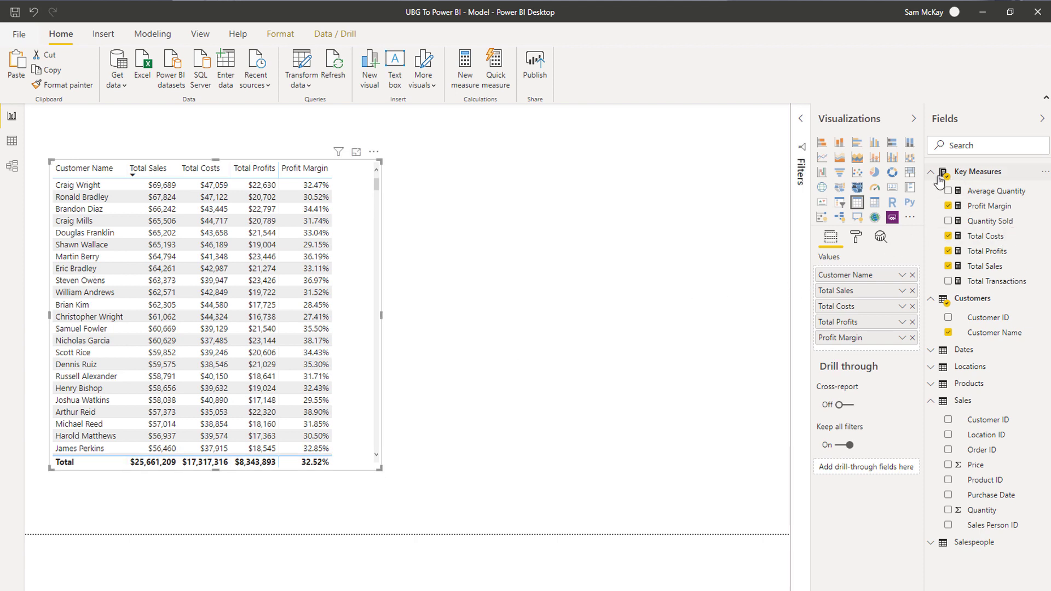
Collapse the Customers and Sales field lists and expand the Dates table's fields.
{"action": "left_click", "coordinate": [930, 305]}
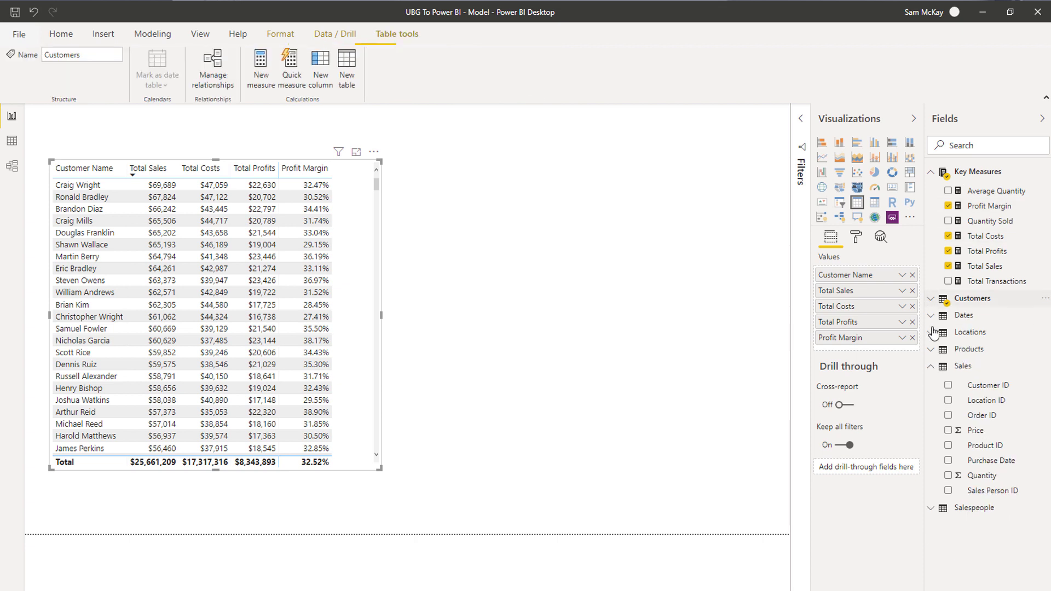
{"action": "left_click", "coordinate": [930, 366]}
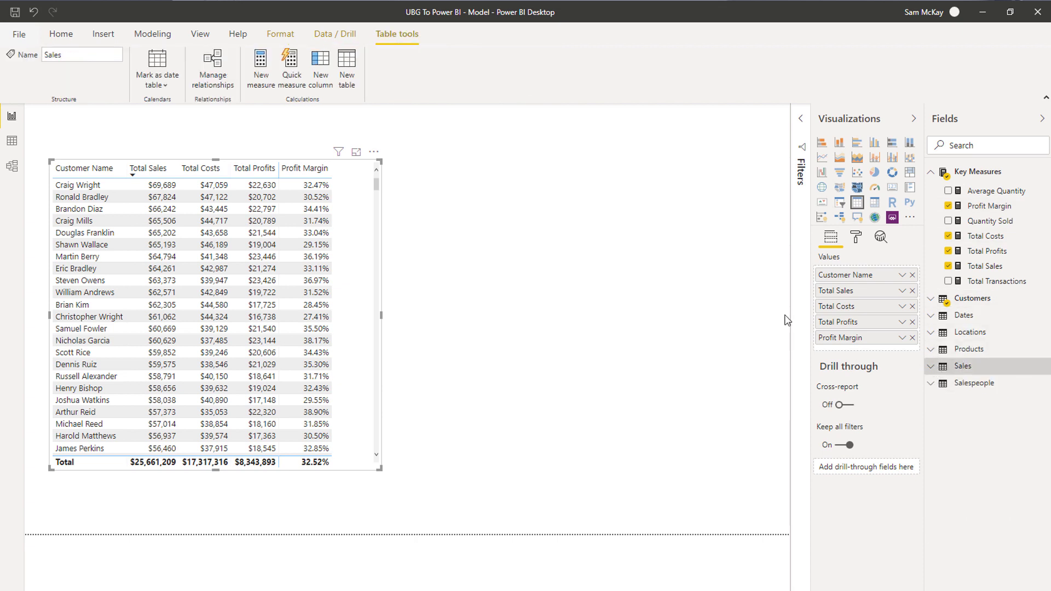
{"action": "left_click", "coordinate": [931, 320]}
Try adding a small slicer for the Dates table's Date field, using plain dates instead of the date hierarchy.
{"action": "left_click_drag", "start_coordinate": [964, 335], "coordinate": [707, 149]}
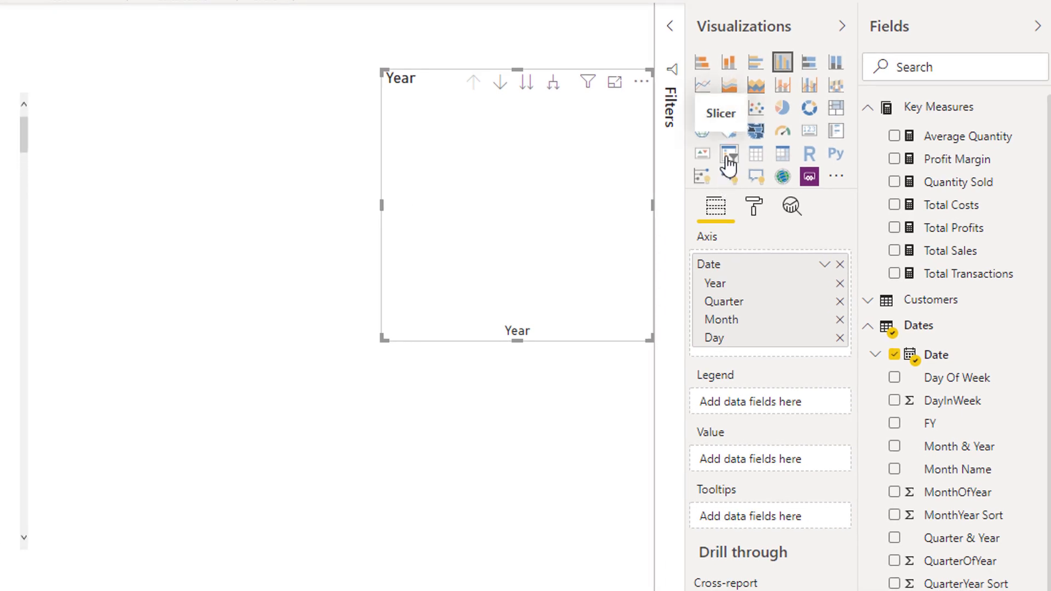
{"action": "left_click", "coordinate": [727, 158]}
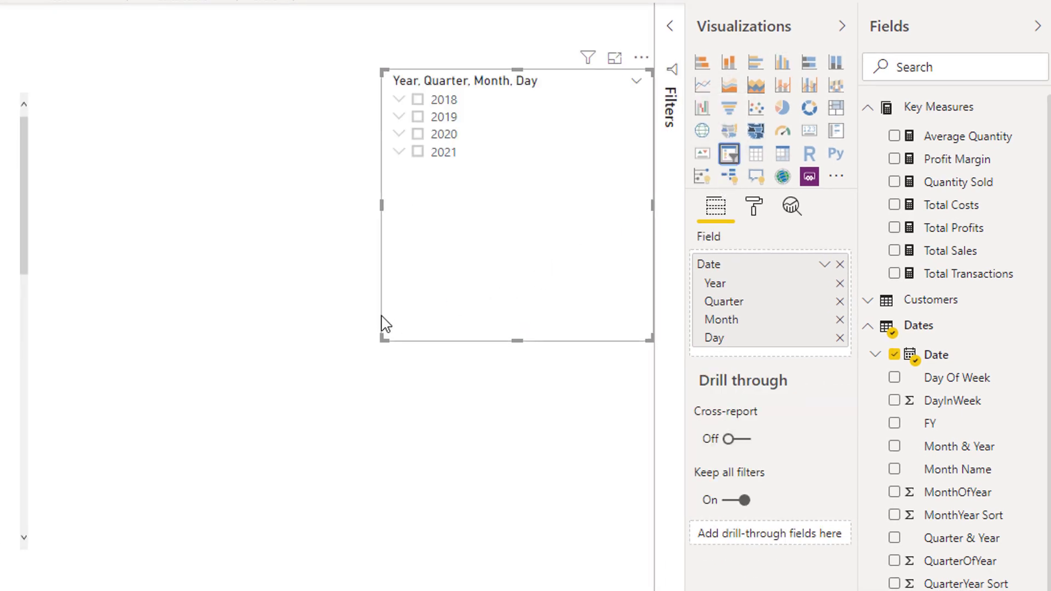
{"action": "left_click_drag", "start_coordinate": [386, 333], "coordinate": [379, 223]}
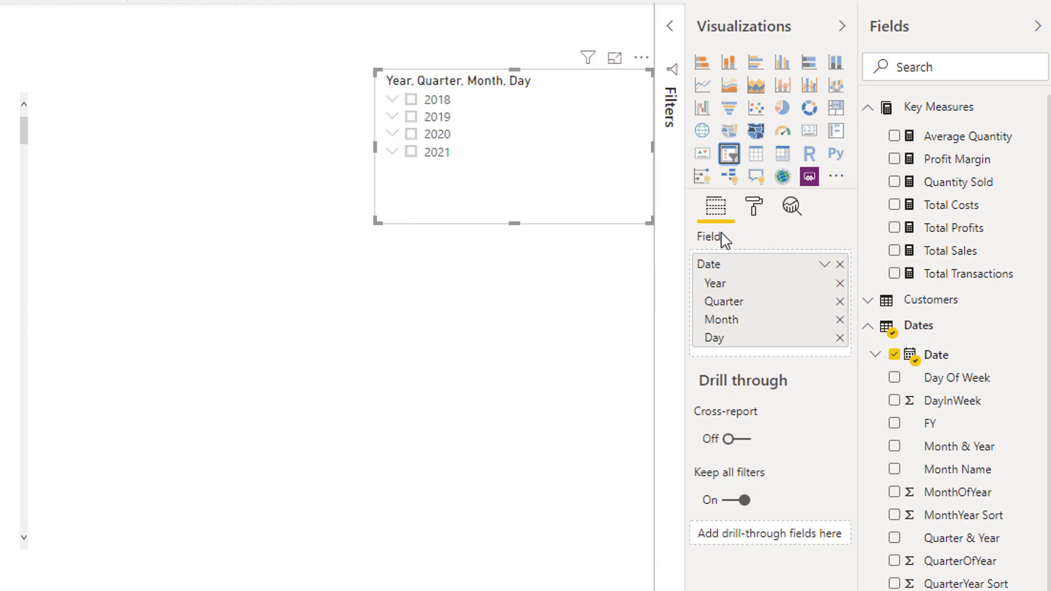
{"action": "left_click", "coordinate": [824, 265]}
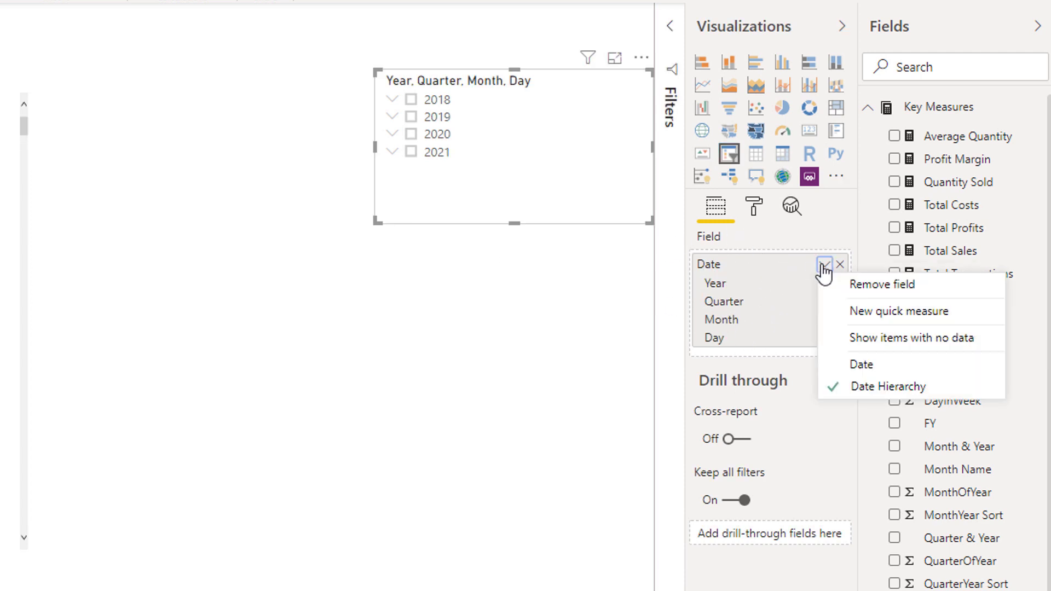
{"action": "left_click", "coordinate": [837, 365]}
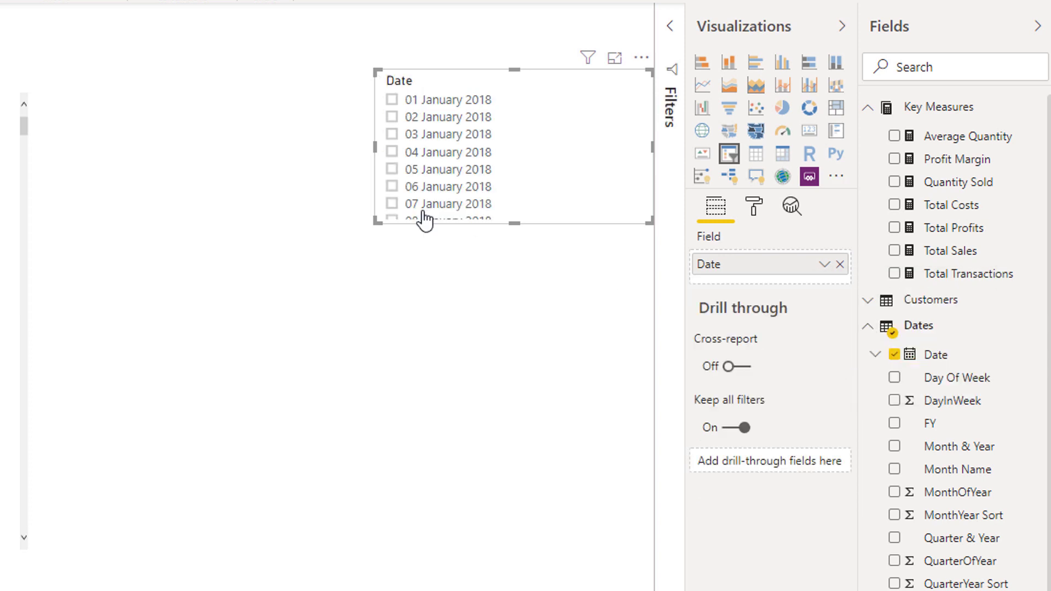
Check the Date slicer's display types and its General, Selection controls and Items formatting, and delete the slicer.
{"action": "left_click", "coordinate": [635, 84]}
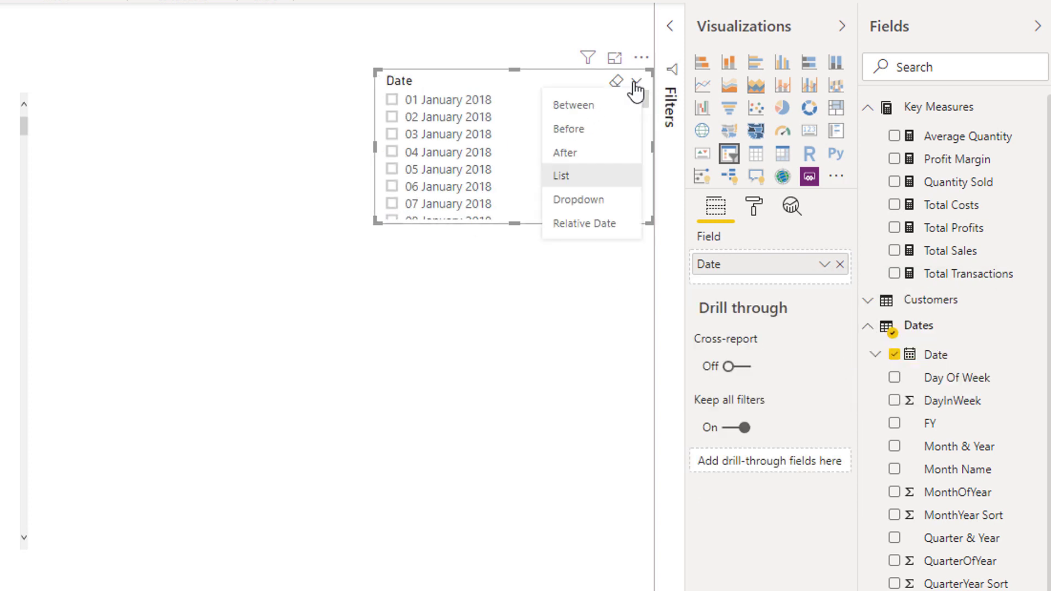
{"action": "left_click", "coordinate": [635, 85]}
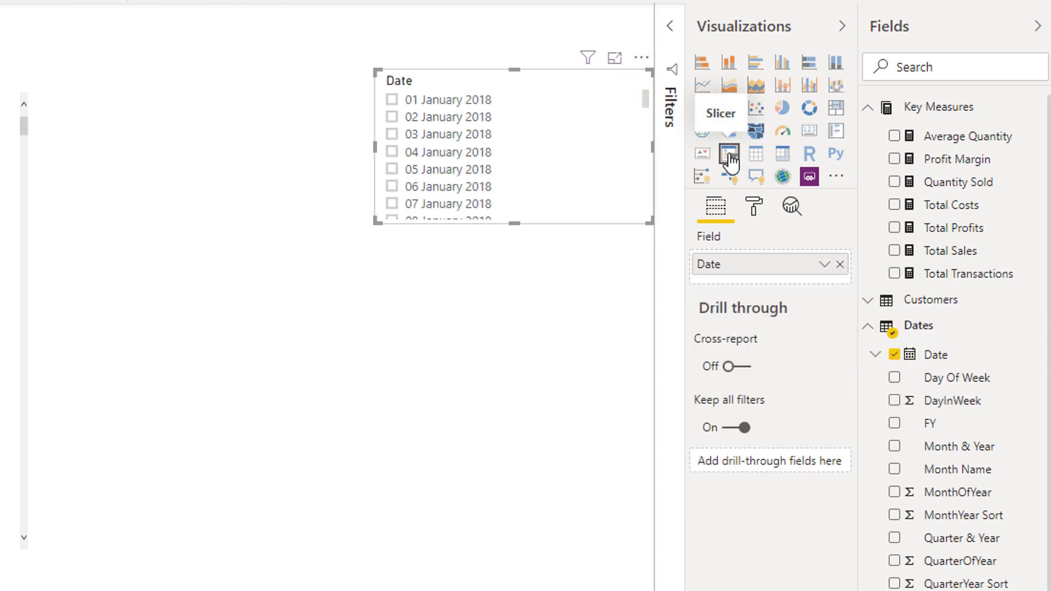
{"action": "left_click", "coordinate": [755, 208]}
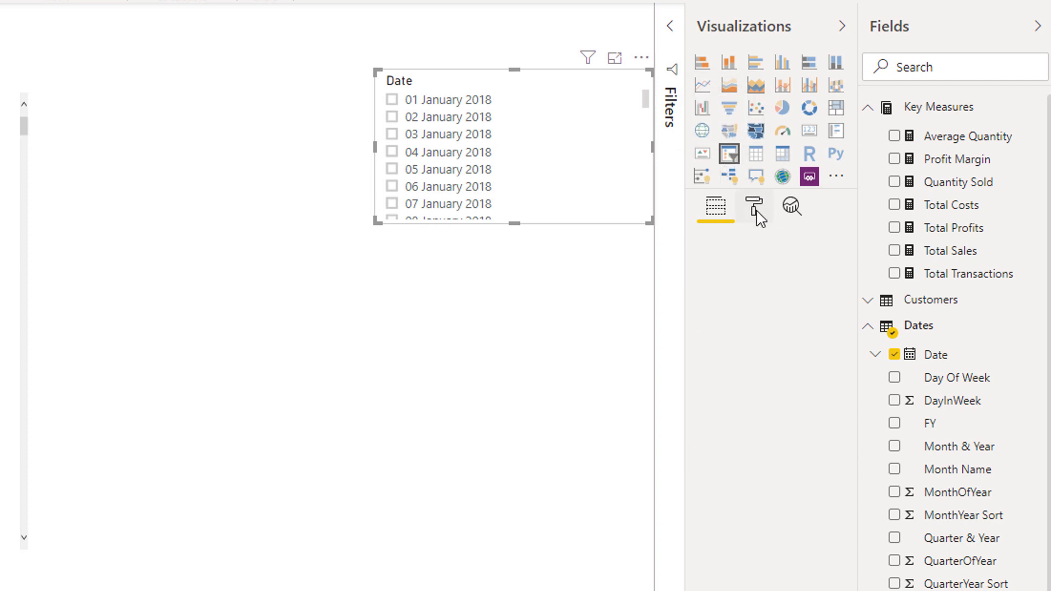
{"action": "left_click", "coordinate": [700, 280]}
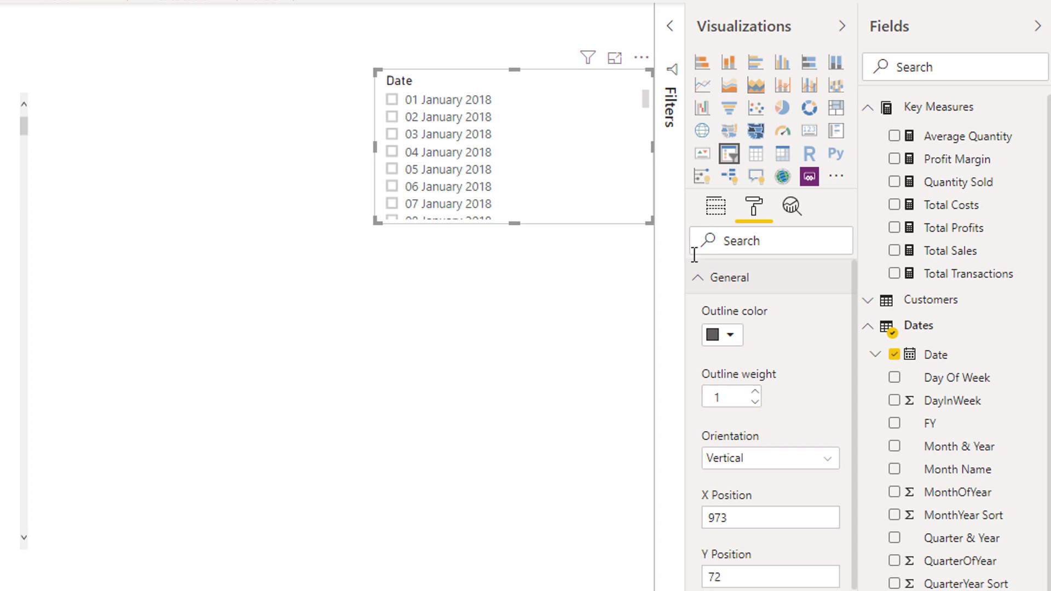
{"action": "left_click", "coordinate": [699, 278]}
{"action": "left_click", "coordinate": [700, 314]}
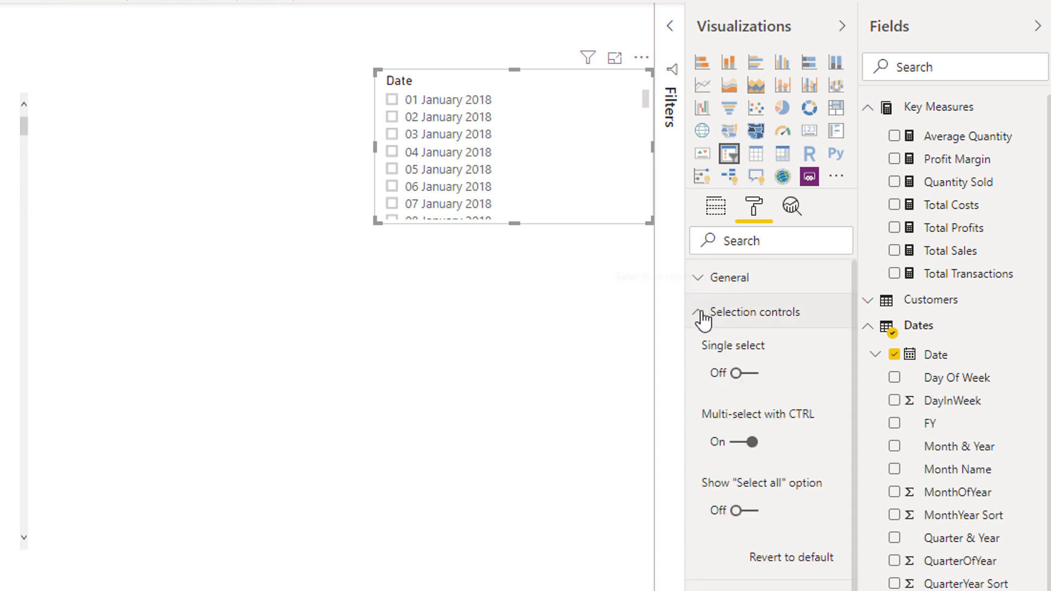
{"action": "left_click", "coordinate": [703, 317]}
{"action": "left_click", "coordinate": [708, 383]}
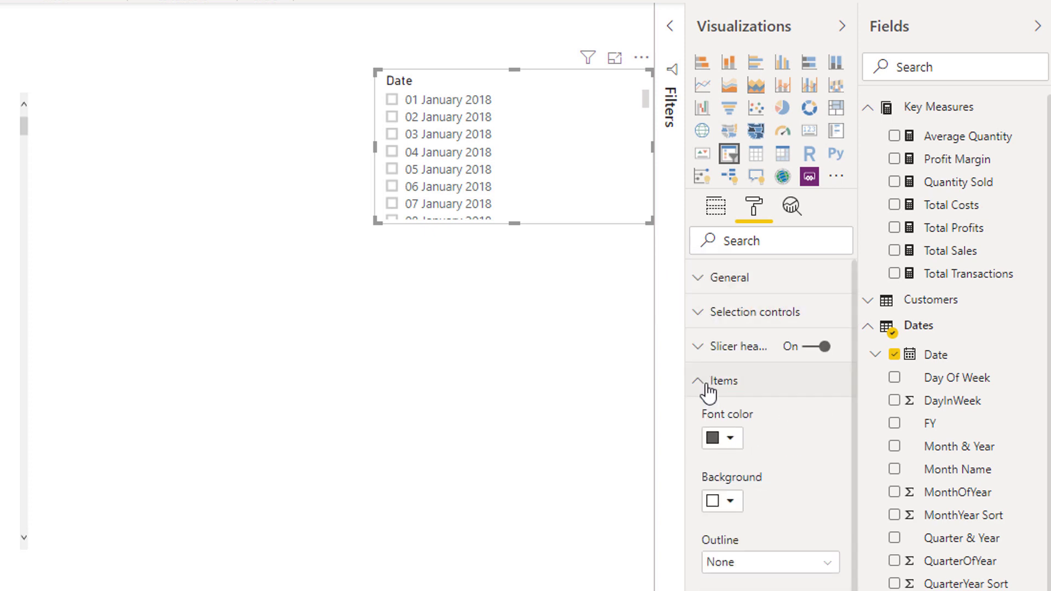
{"action": "left_click", "coordinate": [707, 384]}
{"action": "left_click", "coordinate": [540, 86]}
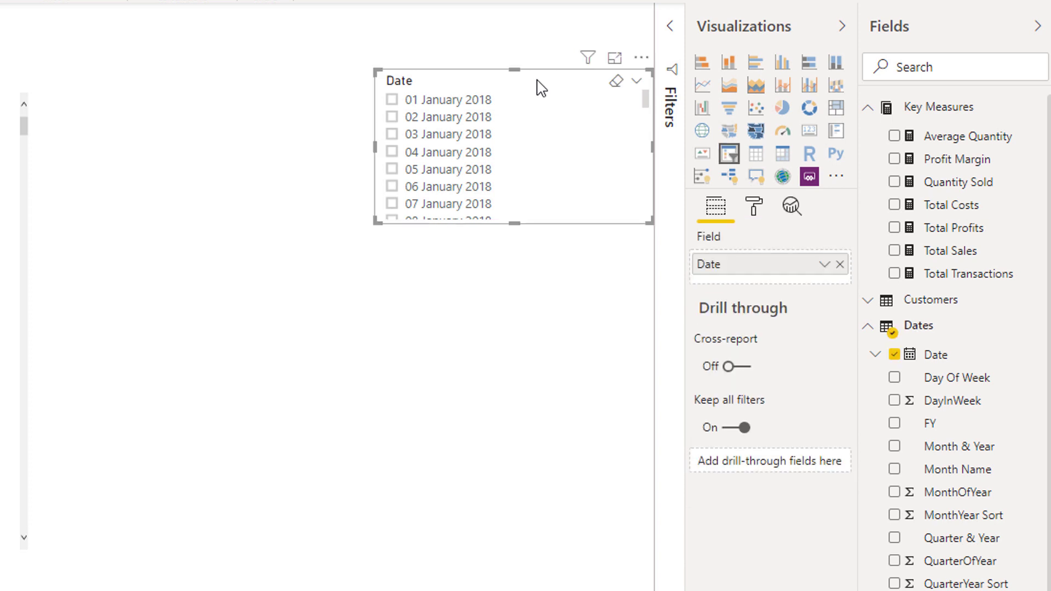
{"action": "key", "text": "Delete"}
Create a slicer from the Date field using plain dates instead of the hierarchy, and shrink it.
{"action": "left_click_drag", "start_coordinate": [936, 354], "coordinate": [552, 160]}
{"action": "left_click", "coordinate": [824, 265]}
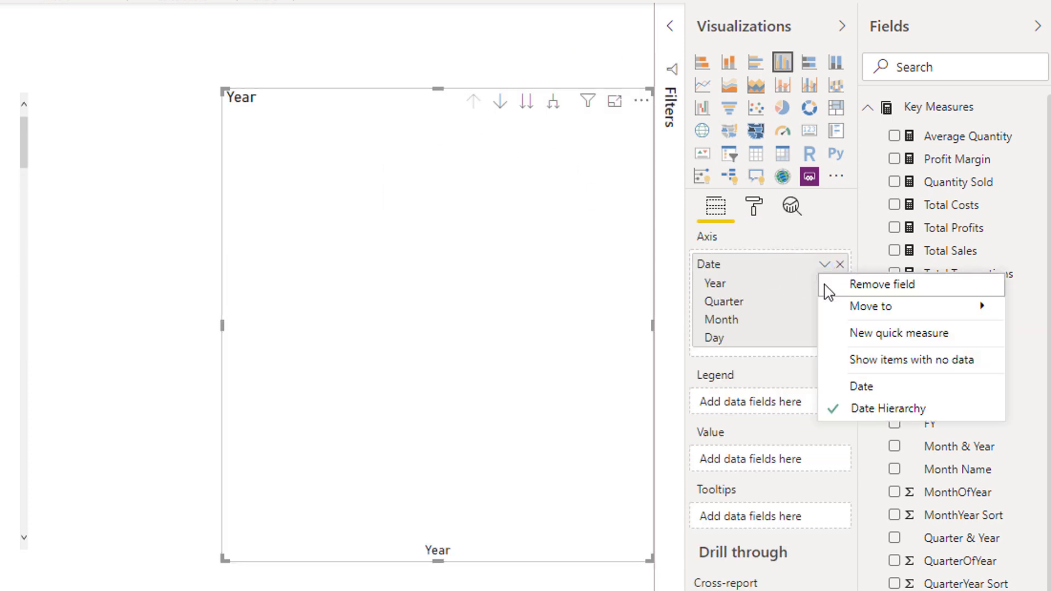
{"action": "left_click", "coordinate": [836, 362]}
{"action": "left_click", "coordinate": [728, 154]}
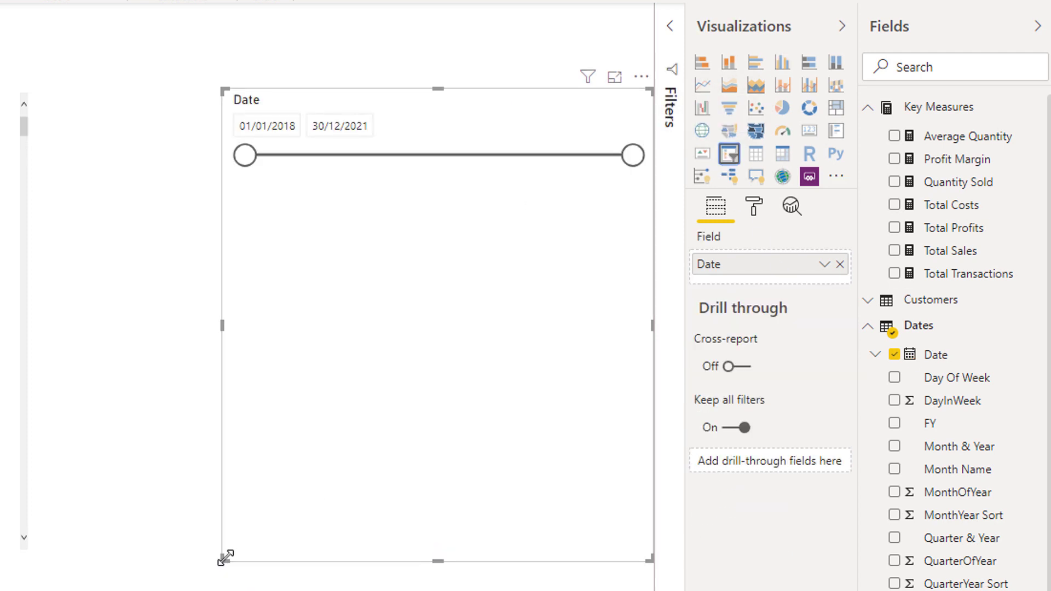
{"action": "left_click_drag", "start_coordinate": [225, 558], "coordinate": [266, 438]}
Set the slicer's date range to 22/02/2019 through 14/08/2020 and place the compact slicer in the page's upper-right corner.
{"action": "left_click_drag", "start_coordinate": [337, 335], "coordinate": [528, 152]}
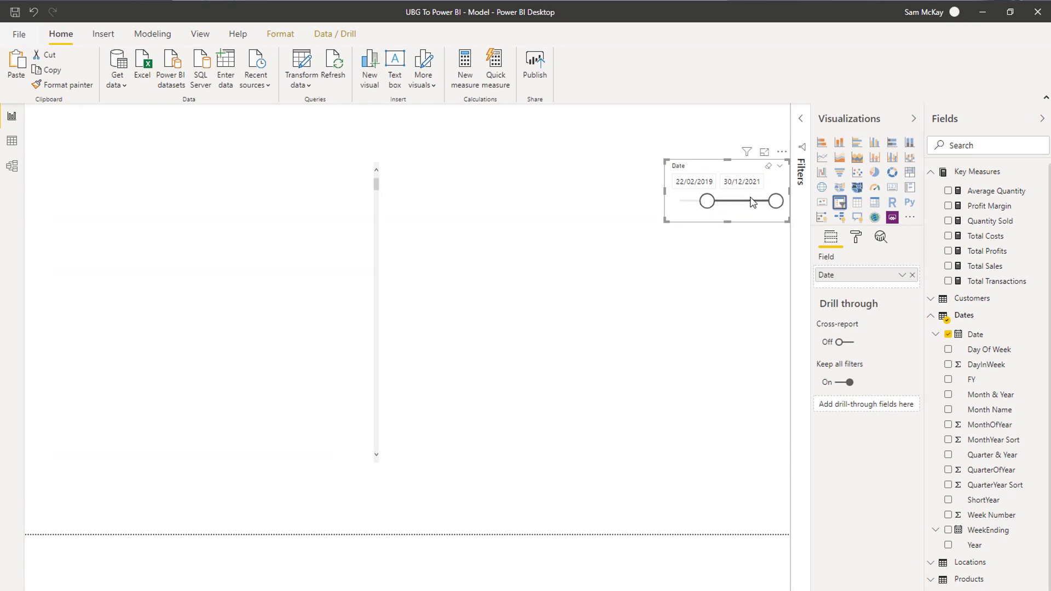
{"action": "left_click_drag", "start_coordinate": [774, 201], "coordinate": [743, 202]}
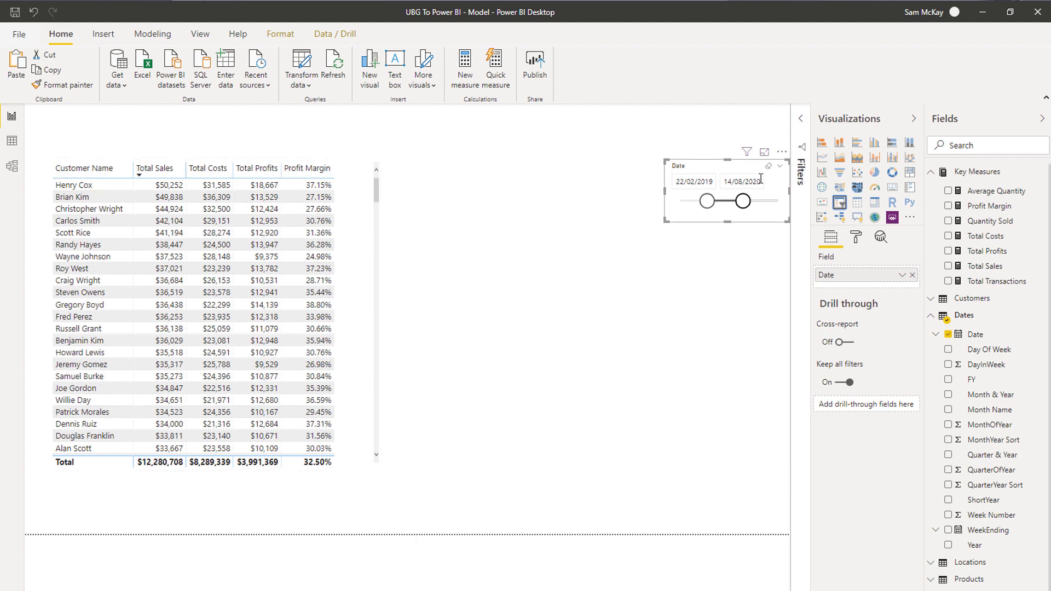
{"action": "left_click_drag", "start_coordinate": [782, 159], "coordinate": [782, 115]}
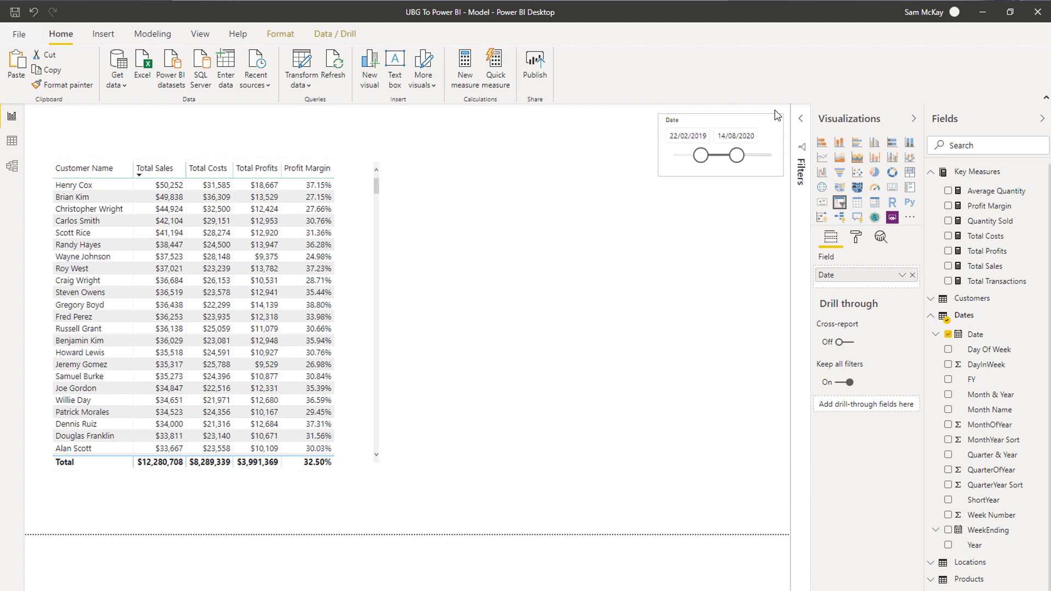
{"action": "left_click", "coordinate": [487, 237]}
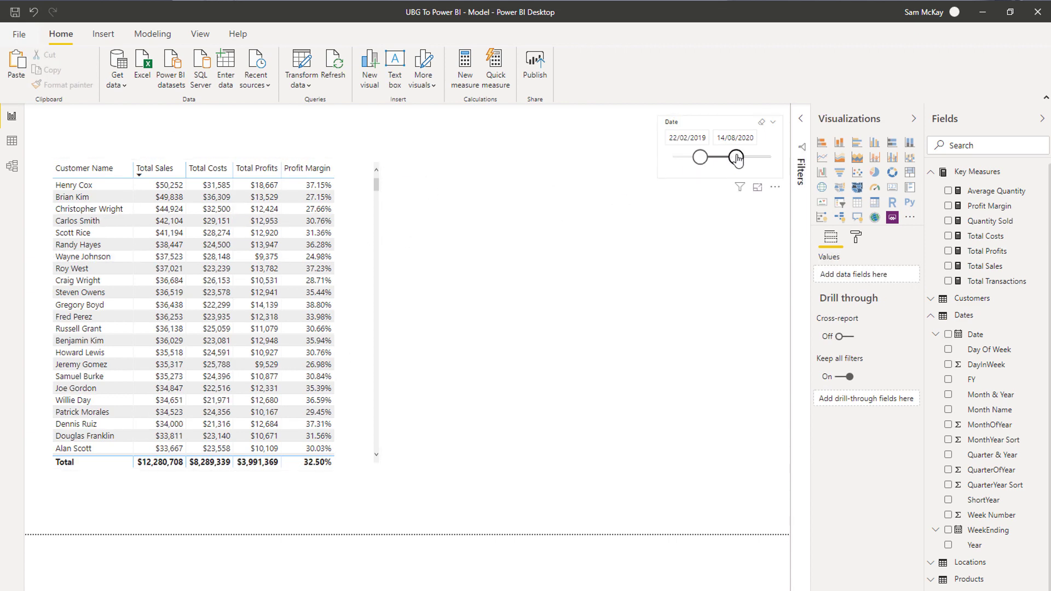
View the table relationships in the model diagram, and set the report slicer's start date to 12/08/2019.
{"action": "left_click", "coordinate": [13, 167]}
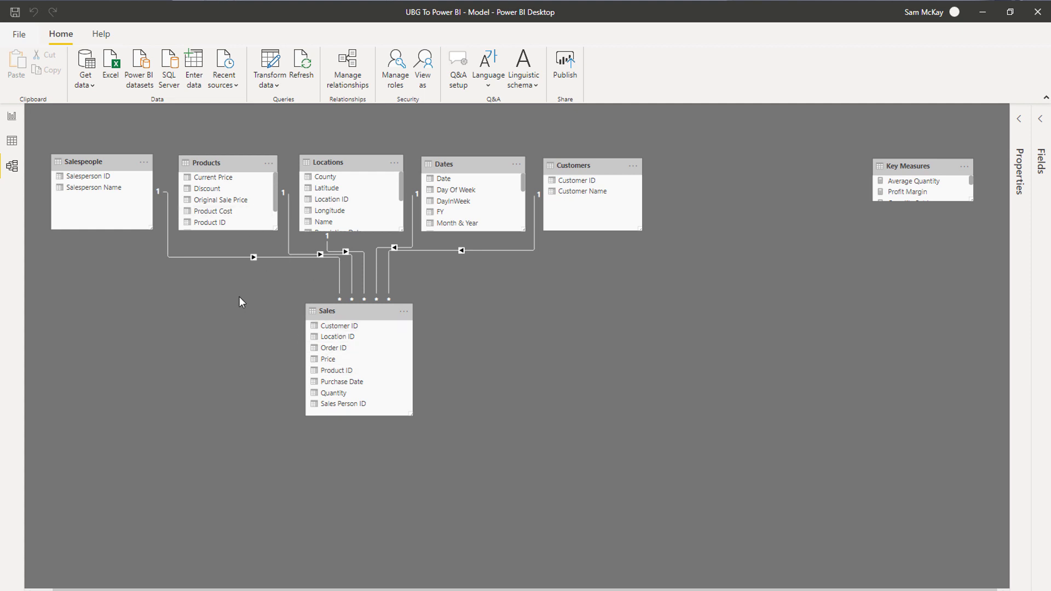
{"action": "left_click", "coordinate": [12, 117]}
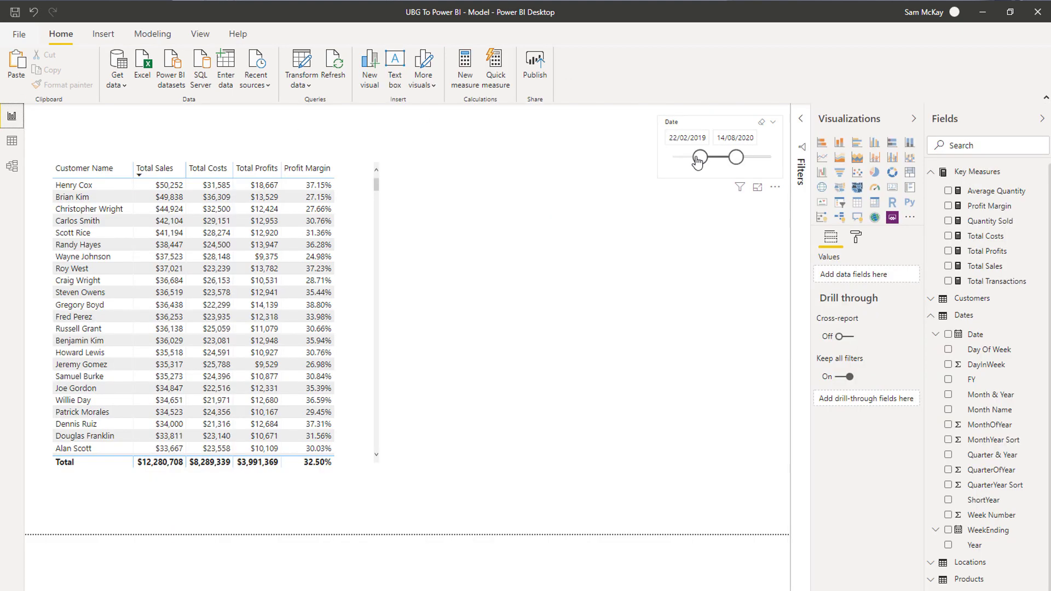
{"action": "left_click_drag", "start_coordinate": [712, 159], "coordinate": [712, 158]}
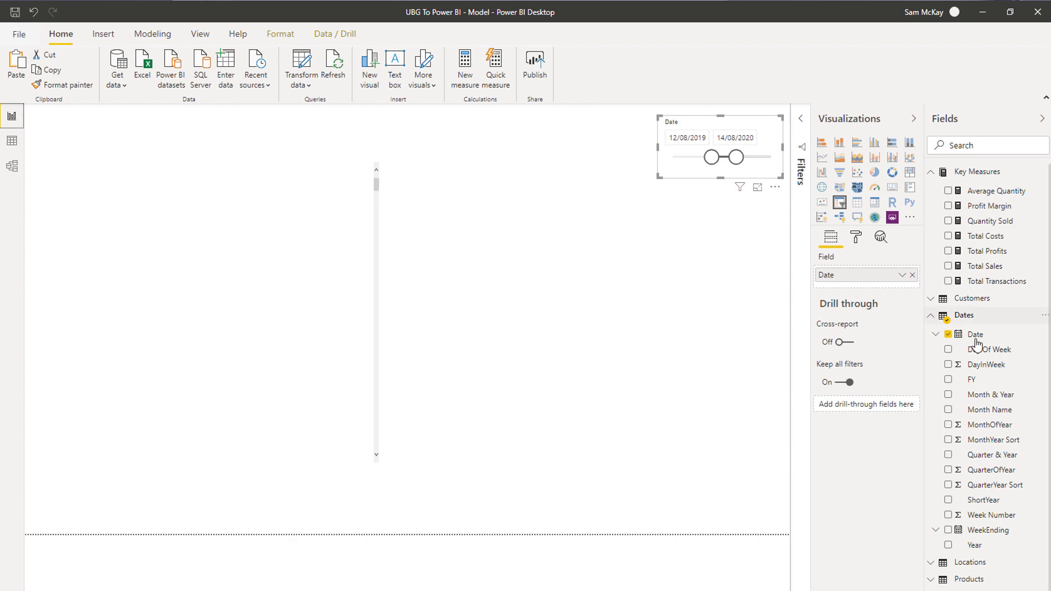
Add a table visual listing the Date field as plain dates without the hierarchy, and narrow the customer table beside it.
{"action": "left_click_drag", "start_coordinate": [975, 335], "coordinate": [472, 277]}
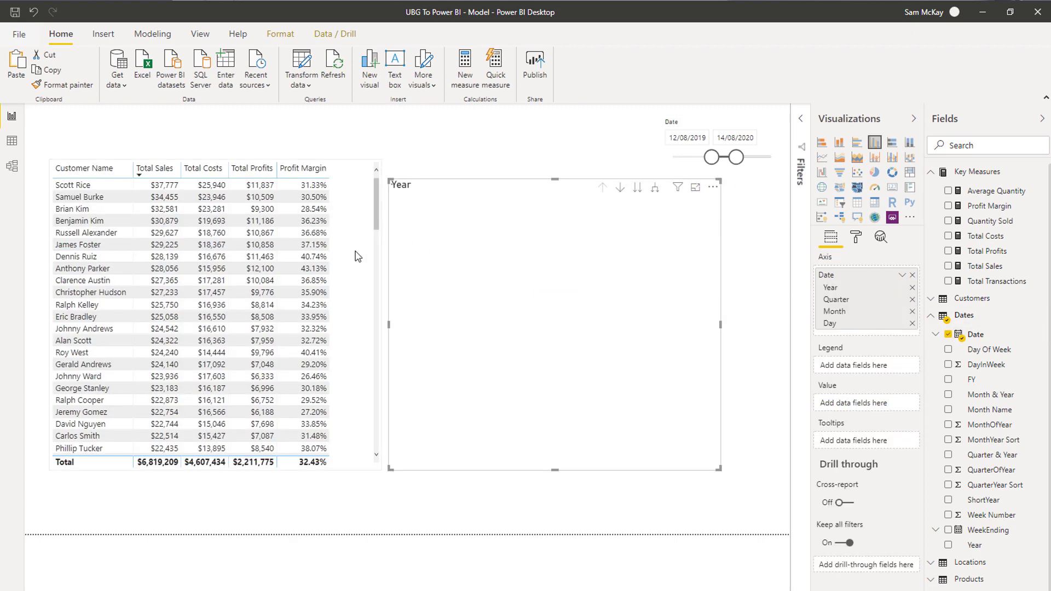
{"action": "left_click", "coordinate": [377, 468]}
{"action": "left_click_drag", "start_coordinate": [378, 468], "coordinate": [354, 484]}
{"action": "left_click", "coordinate": [548, 216]}
{"action": "left_click", "coordinate": [858, 203]}
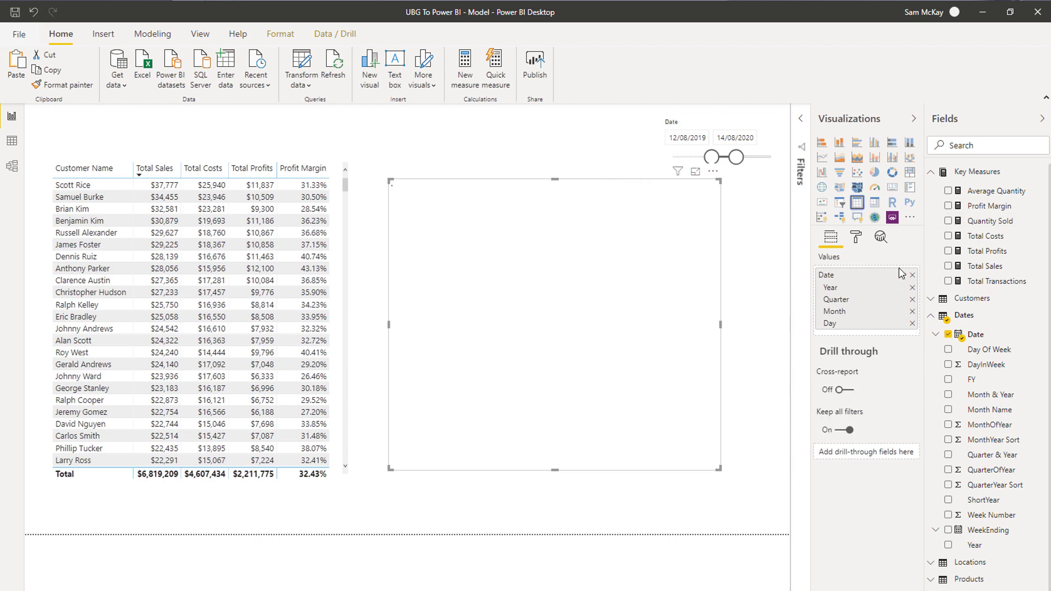
{"action": "left_click", "coordinate": [902, 275]}
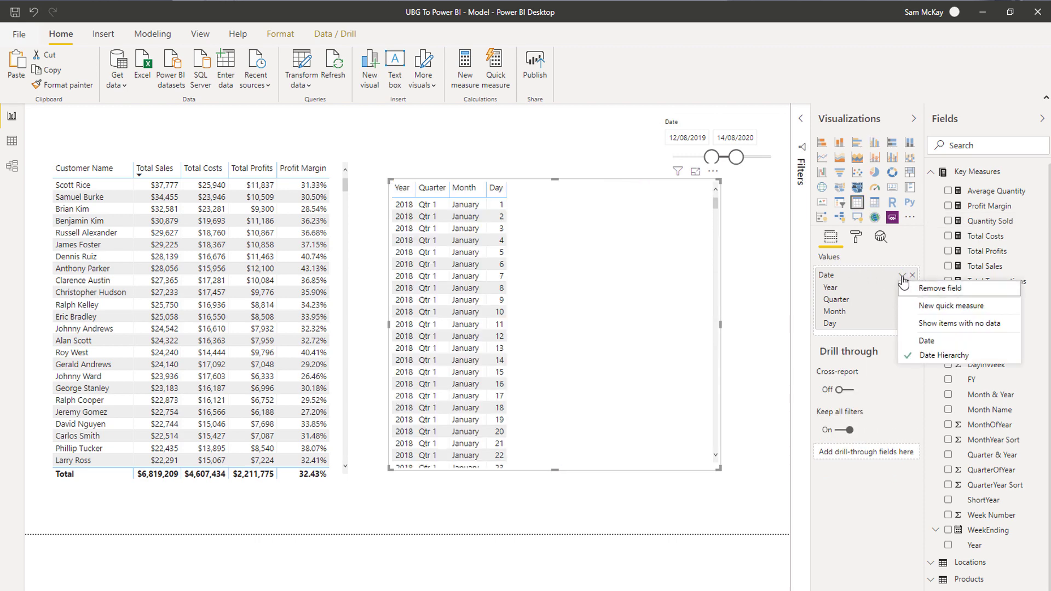
{"action": "left_click", "coordinate": [927, 340]}
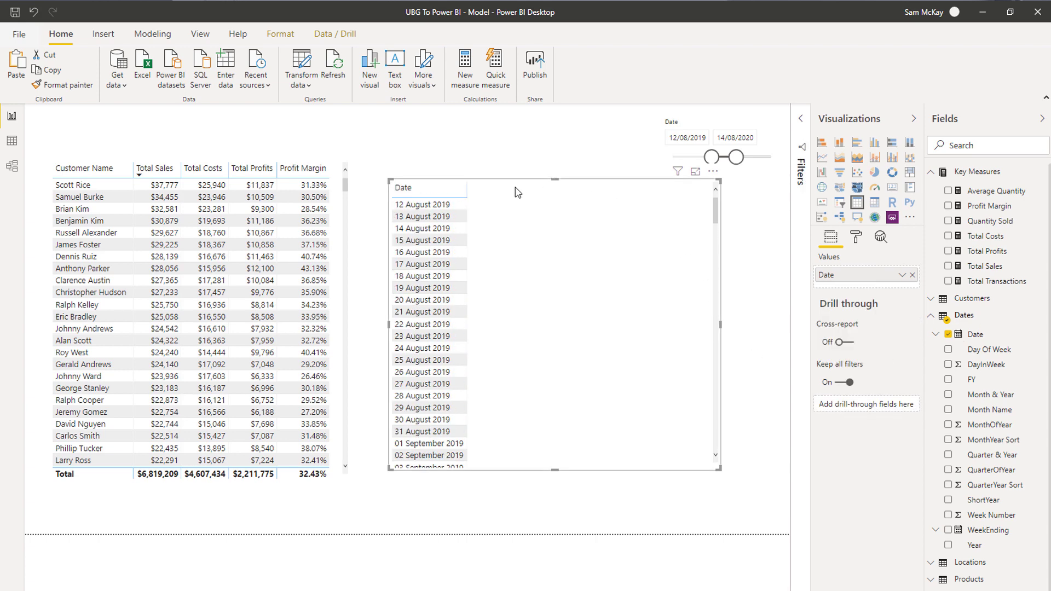
Align the date table with the top of the customer table, making it narrower and about the same height.
{"action": "left_click", "coordinate": [618, 204]}
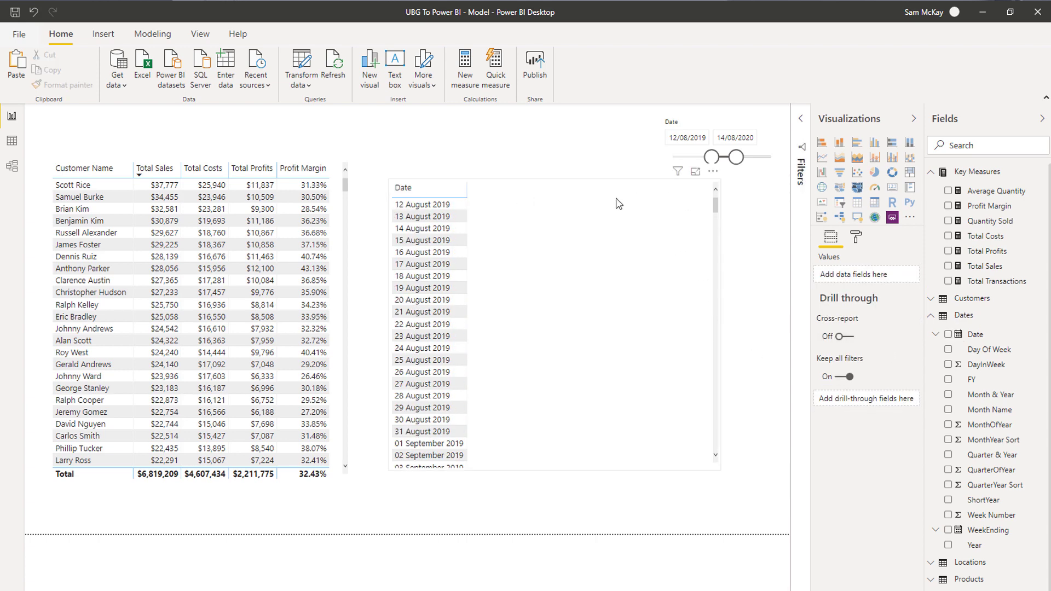
{"action": "left_click", "coordinate": [696, 196]}
{"action": "left_click_drag", "start_coordinate": [722, 179], "coordinate": [650, 162]}
{"action": "left_click", "coordinate": [649, 469]}
{"action": "left_click_drag", "start_coordinate": [649, 469], "coordinate": [655, 484]}
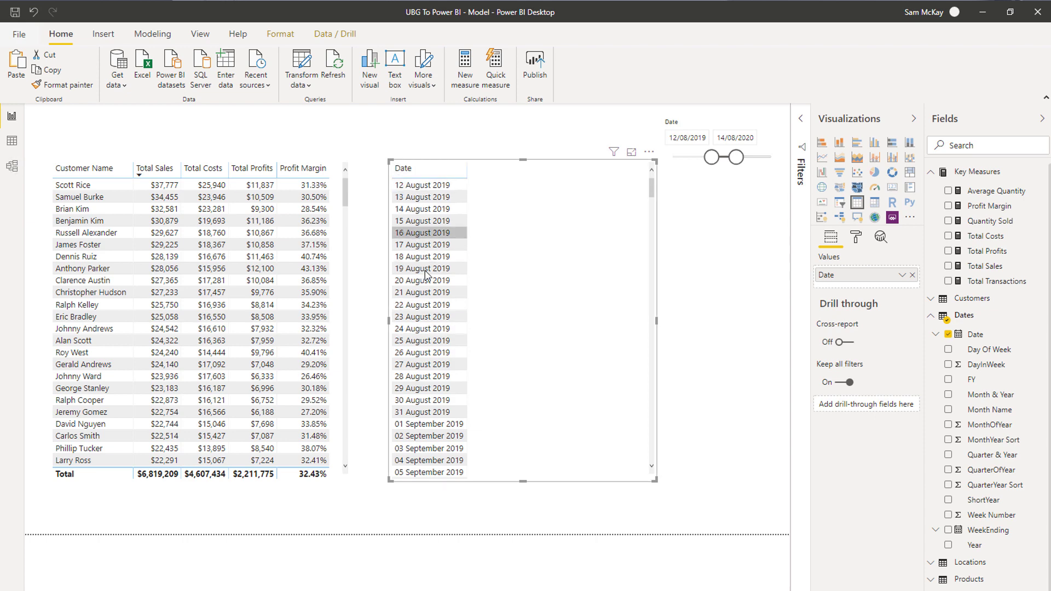
Set the Date column of the Dates table to the *14/03/2001 (dd/MM/yyyy) format.
{"action": "left_click", "coordinate": [13, 142]}
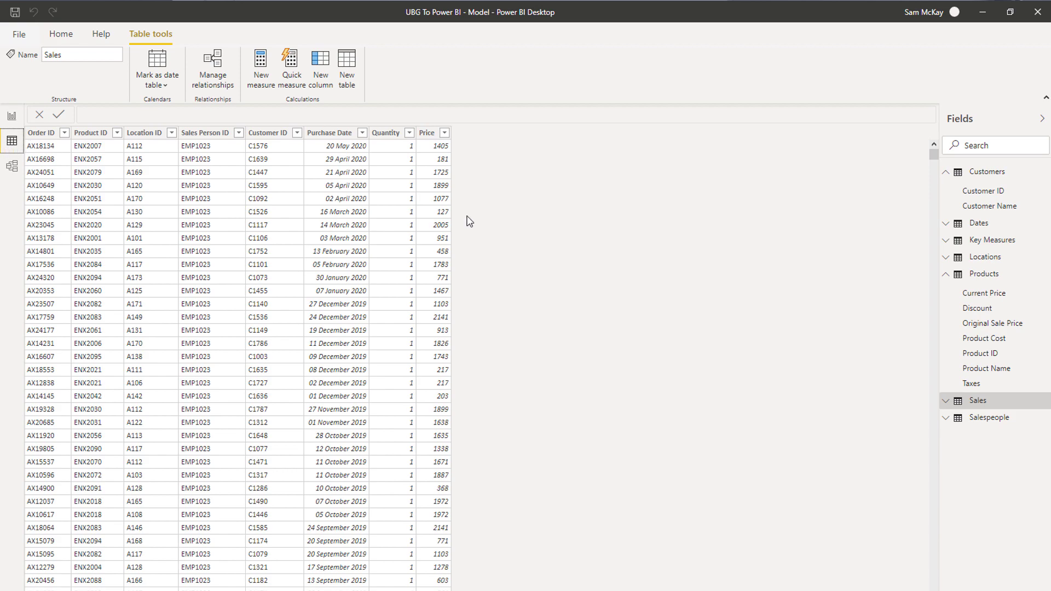
{"action": "left_click", "coordinate": [983, 225]}
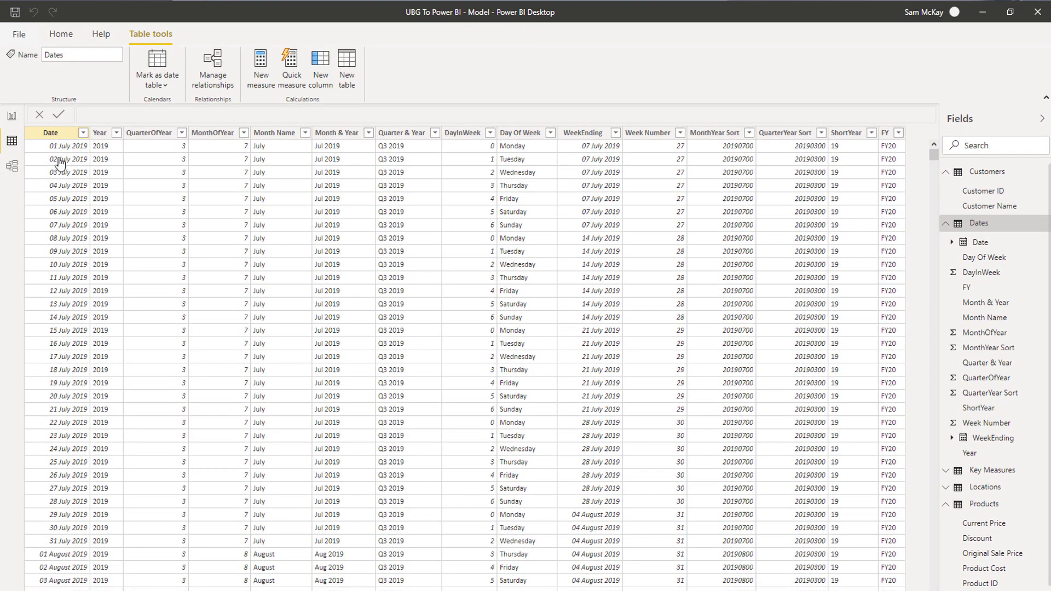
{"action": "left_click", "coordinate": [60, 162]}
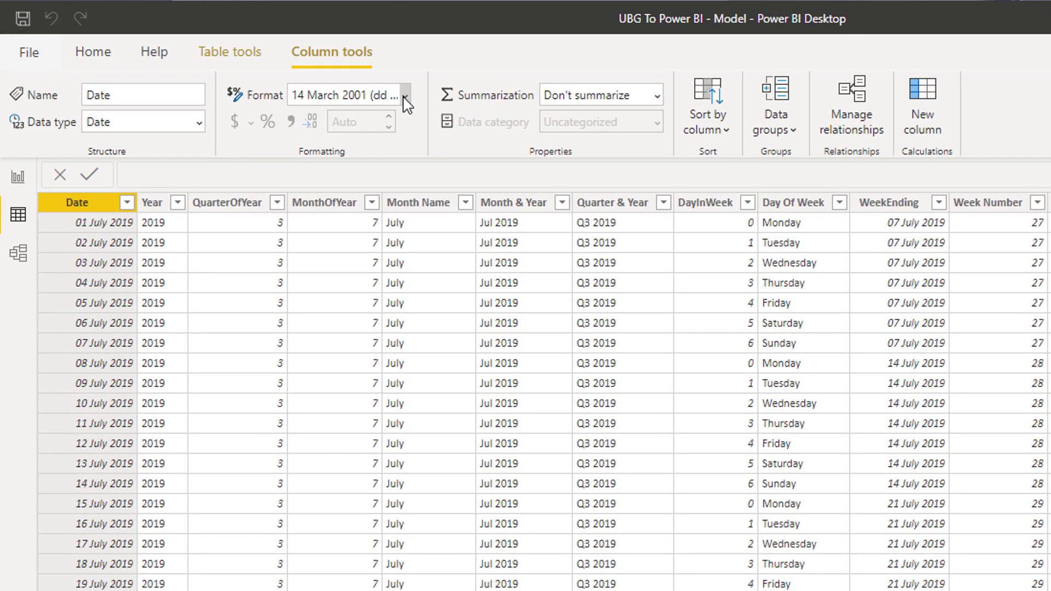
{"action": "left_click", "coordinate": [353, 83]}
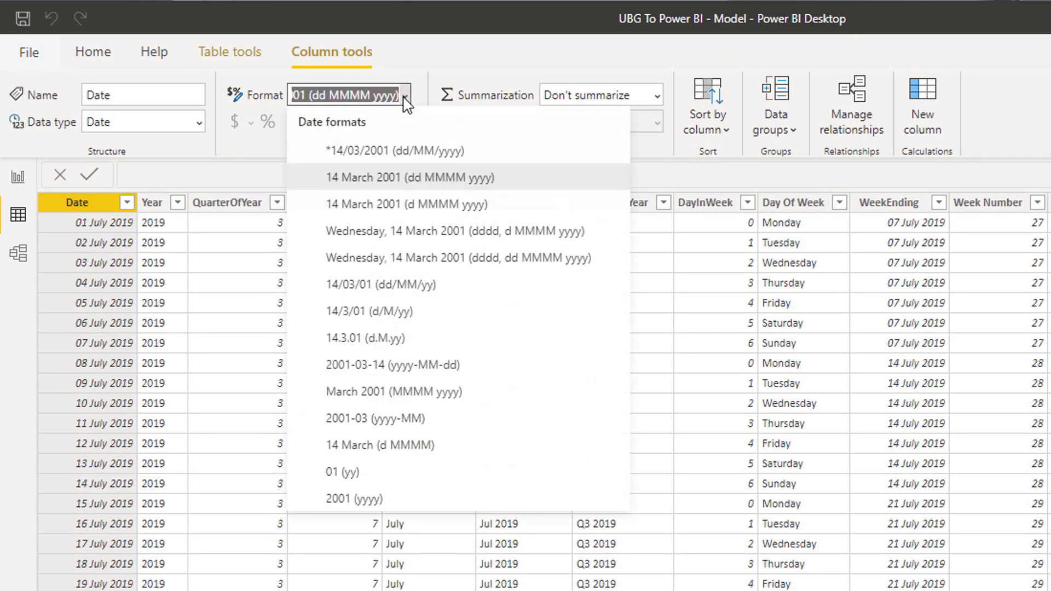
{"action": "left_click", "coordinate": [402, 153]}
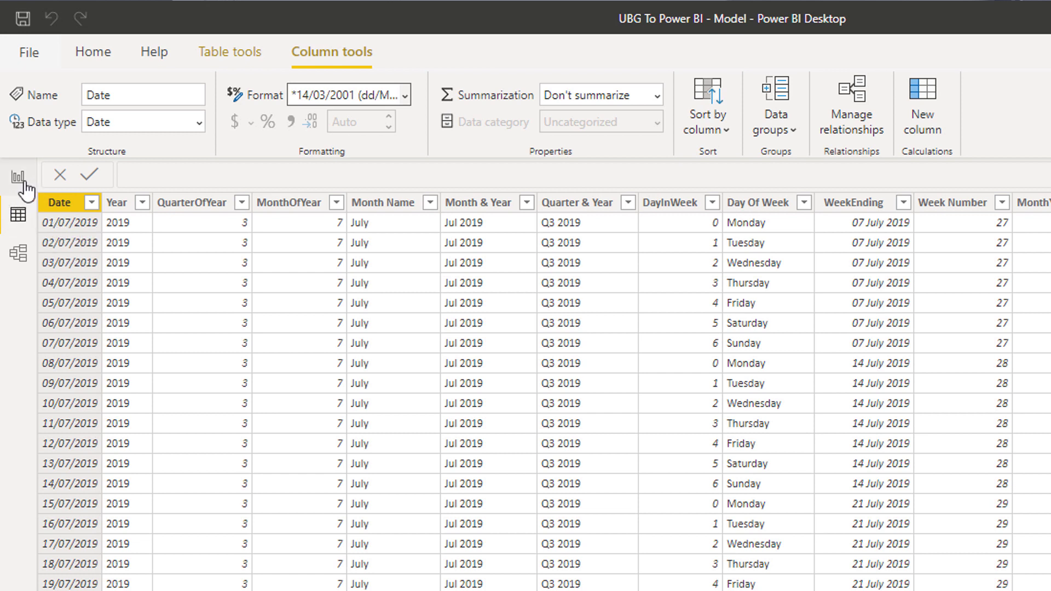
Sort the Dates table ascending by its Date column and return to the report page.
{"action": "right_click", "coordinate": [94, 215]}
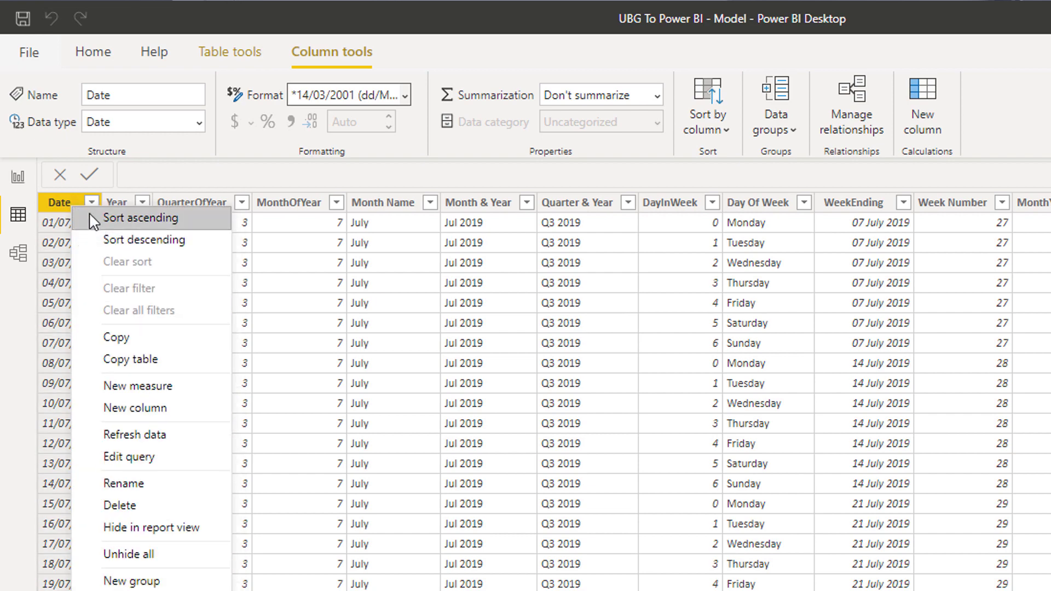
{"action": "left_click", "coordinate": [97, 219]}
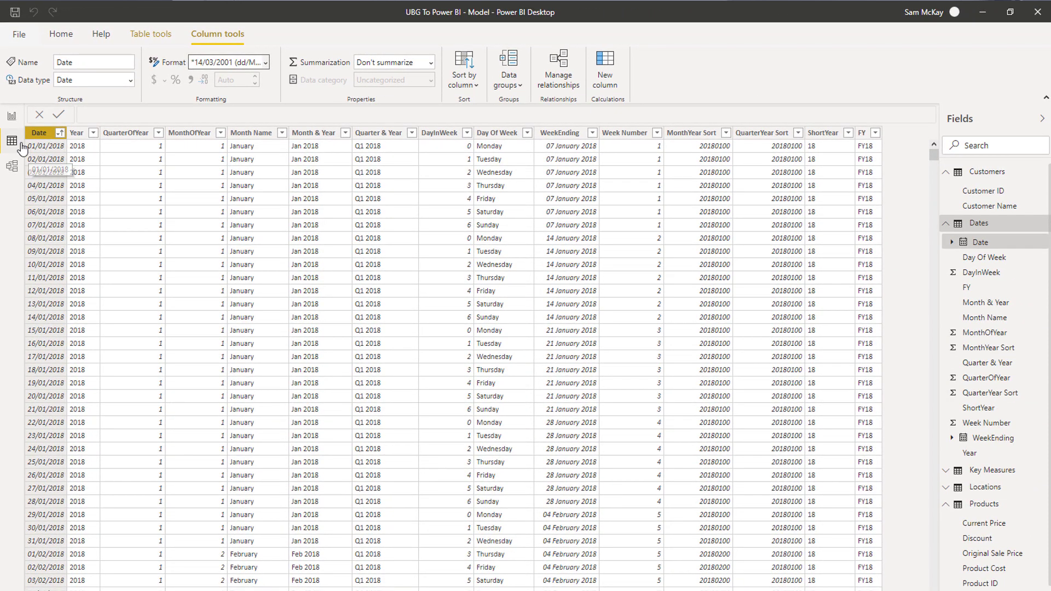
{"action": "left_click", "coordinate": [11, 116]}
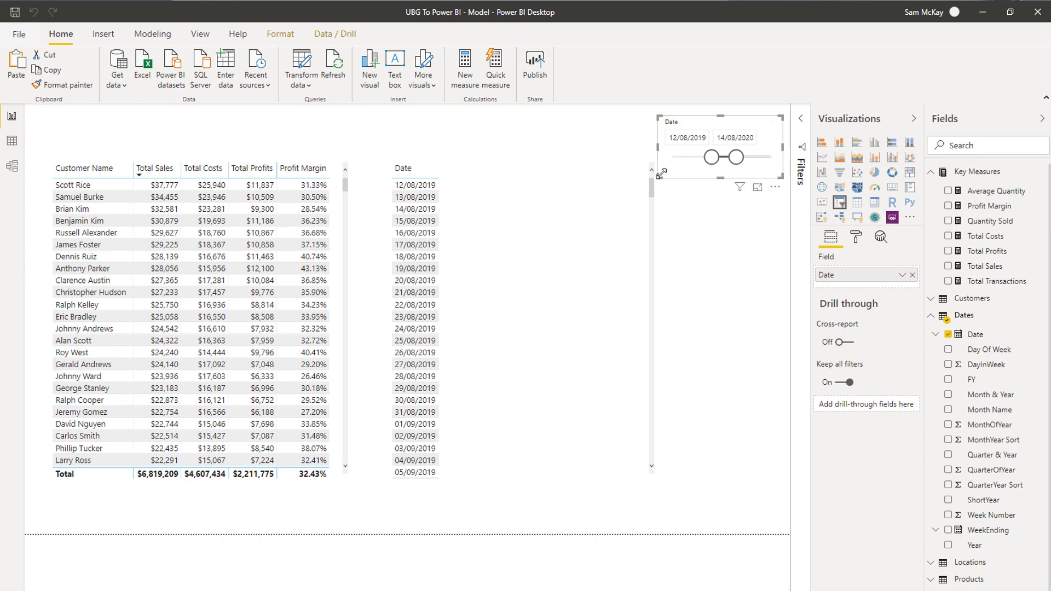
Shrink the Date slicer slightly and add the Total Sales measure to the date table.
{"action": "left_click_drag", "start_coordinate": [659, 176], "coordinate": [664, 172]}
{"action": "left_click", "coordinate": [616, 180]}
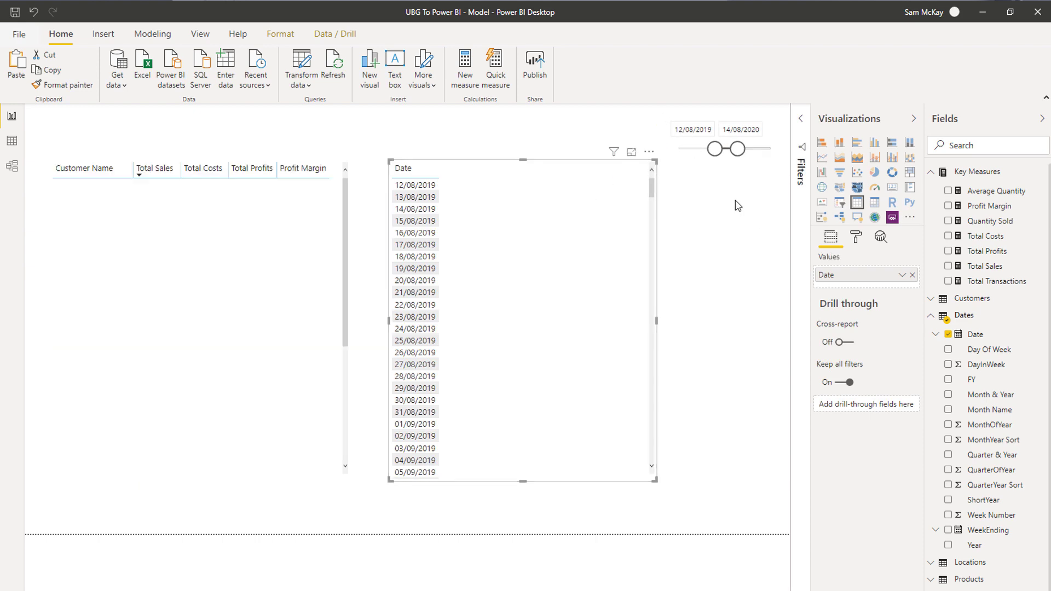
{"action": "left_click_drag", "start_coordinate": [979, 271], "coordinate": [492, 333]}
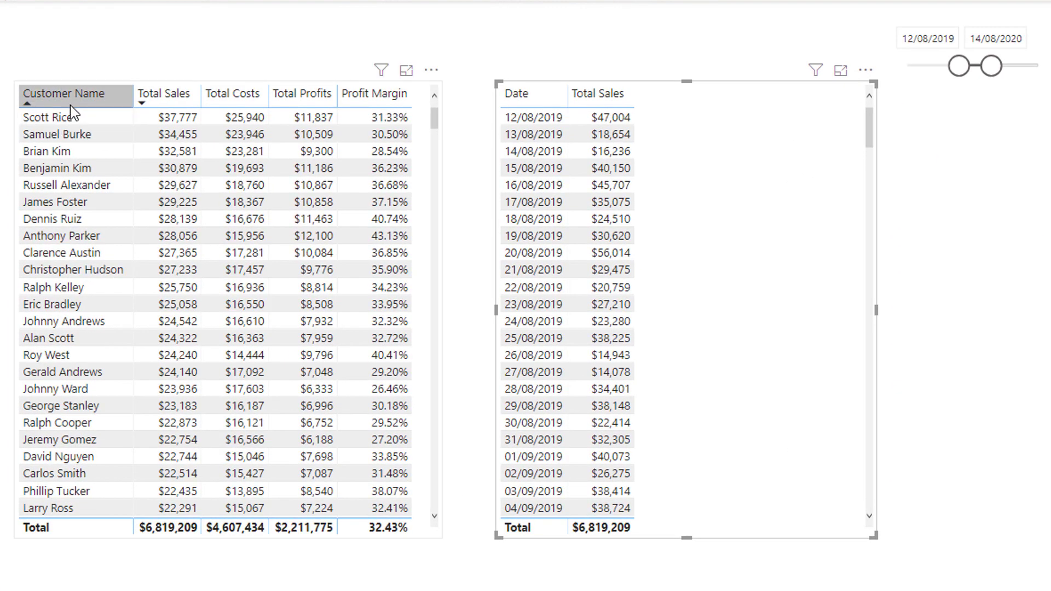
{"action": "left_click", "coordinate": [533, 219]}
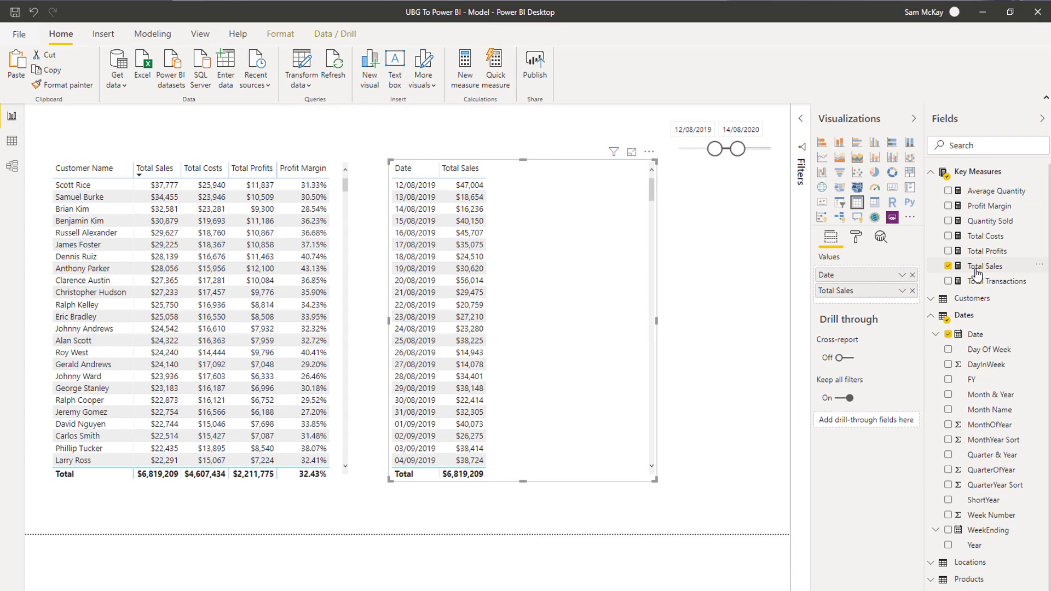
Create a new measure in Key Measures named Sales LY and start its formula with the CALCULATE function.
{"action": "left_click", "coordinate": [985, 266]}
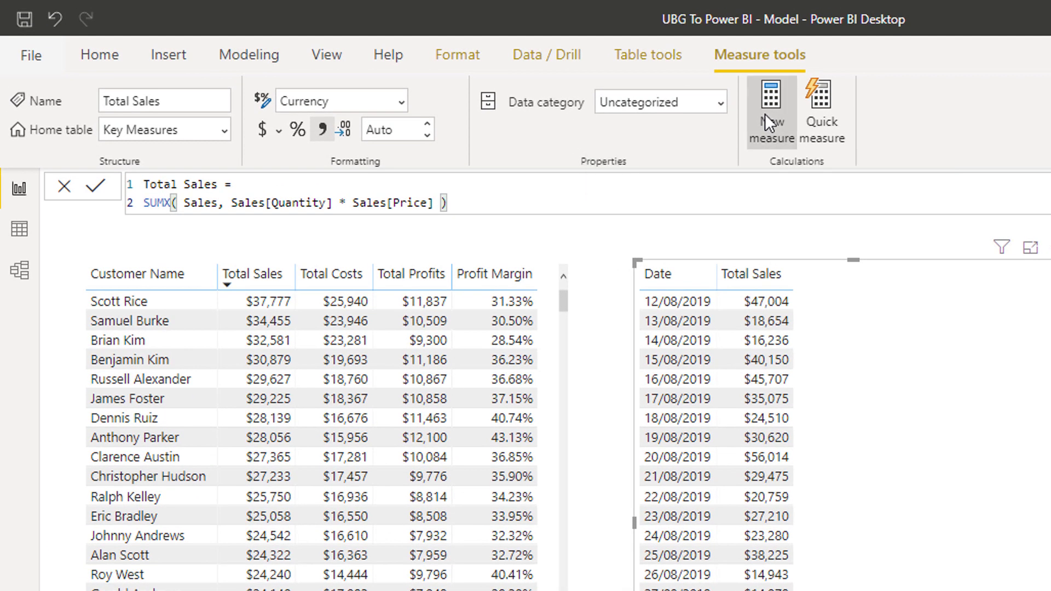
{"action": "left_click", "coordinate": [764, 114]}
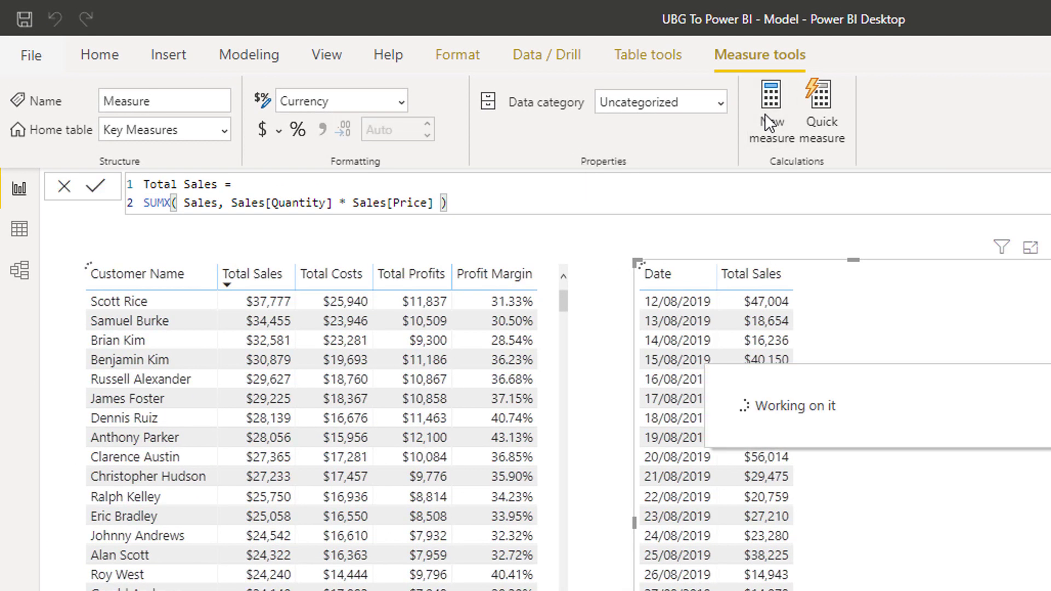
{"action": "type", "text": "Sal"}
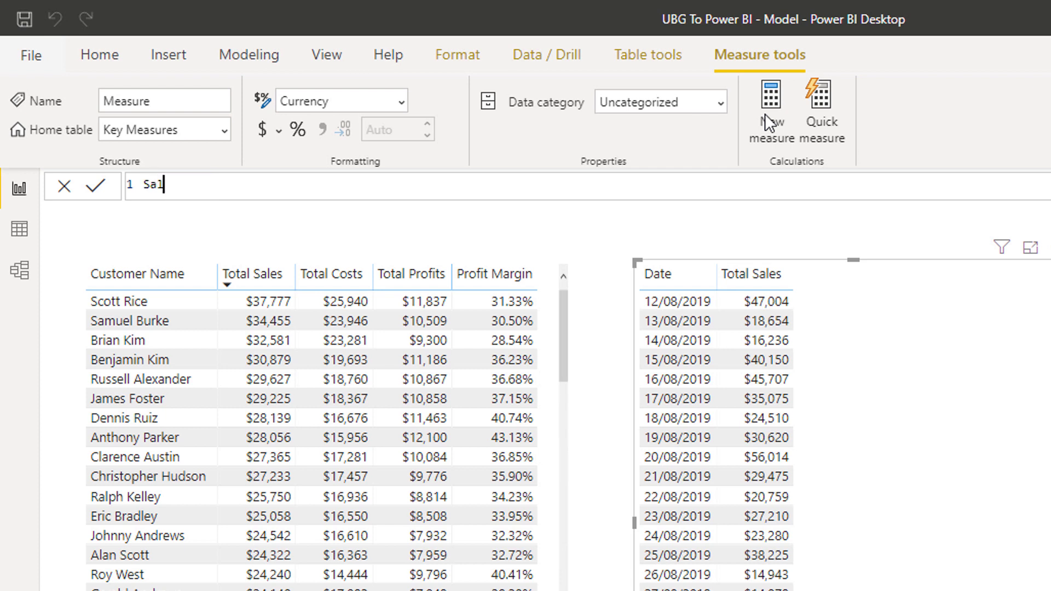
{"action": "type", "text": "es LY"}
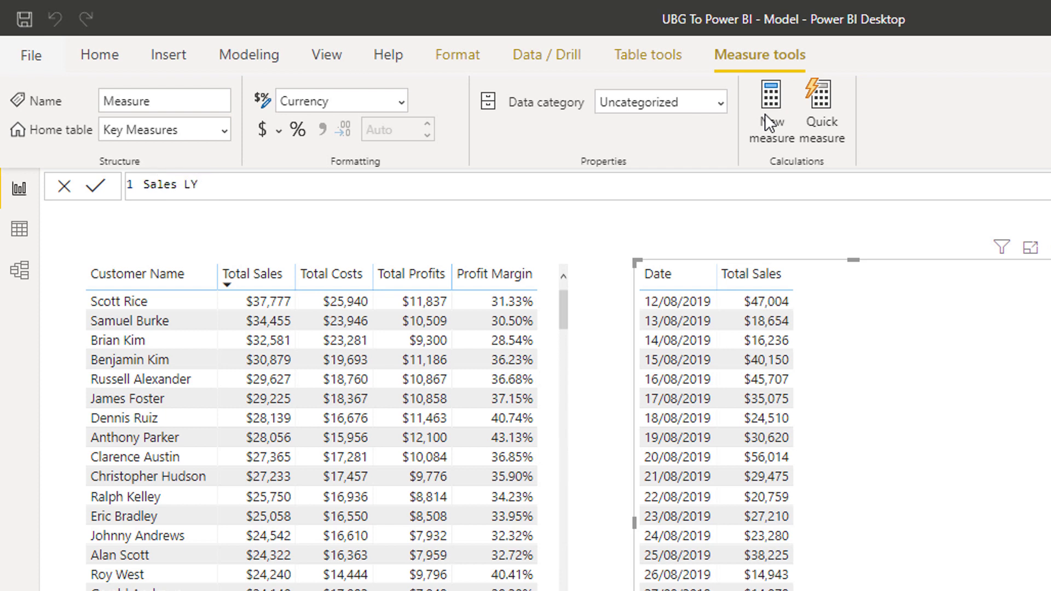
{"action": "type", "text": " = CAL"}
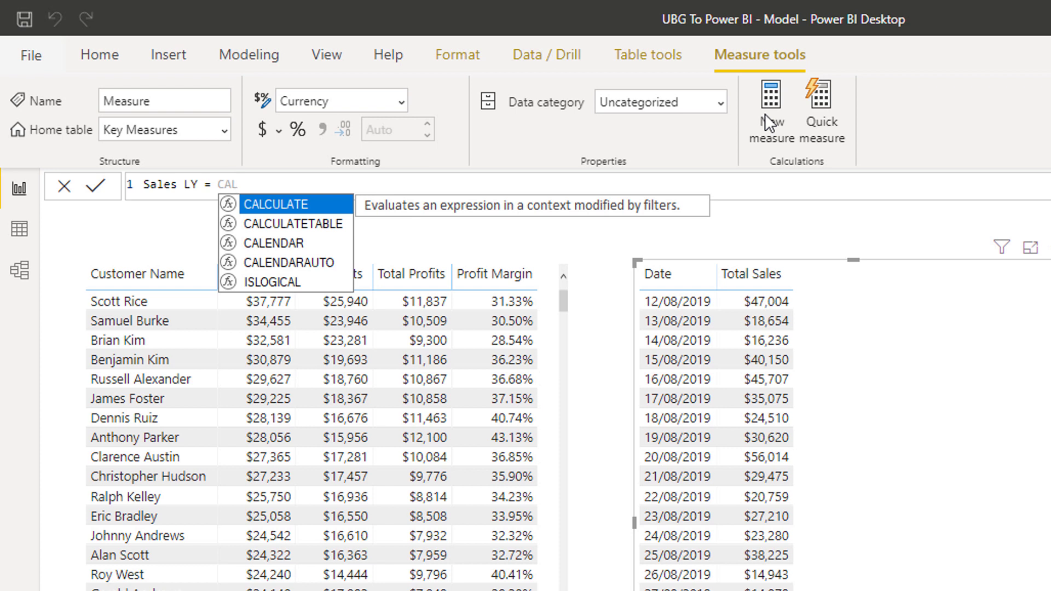
{"action": "key", "text": "Tab"}
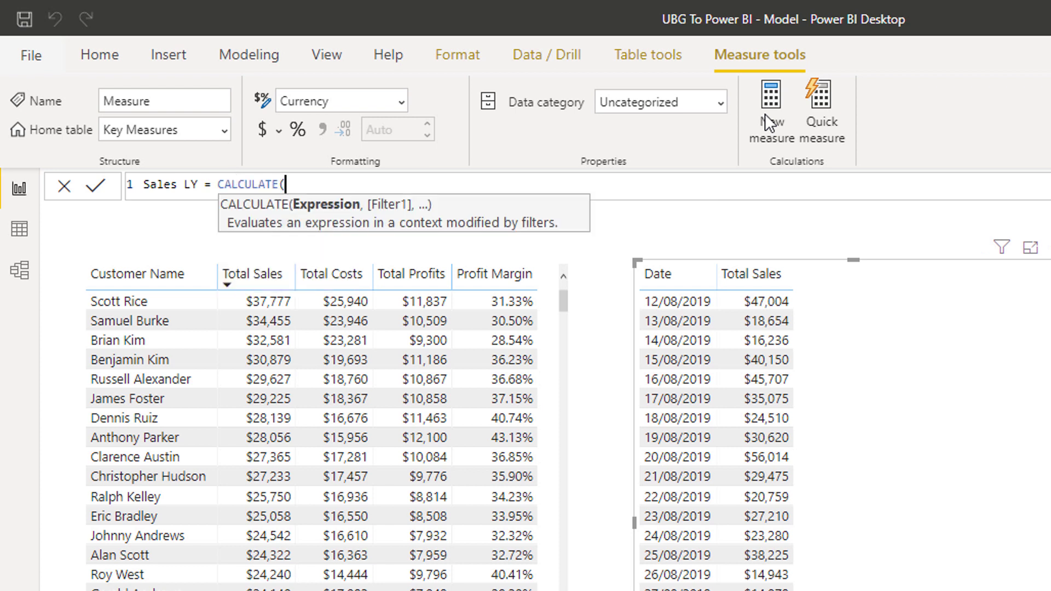
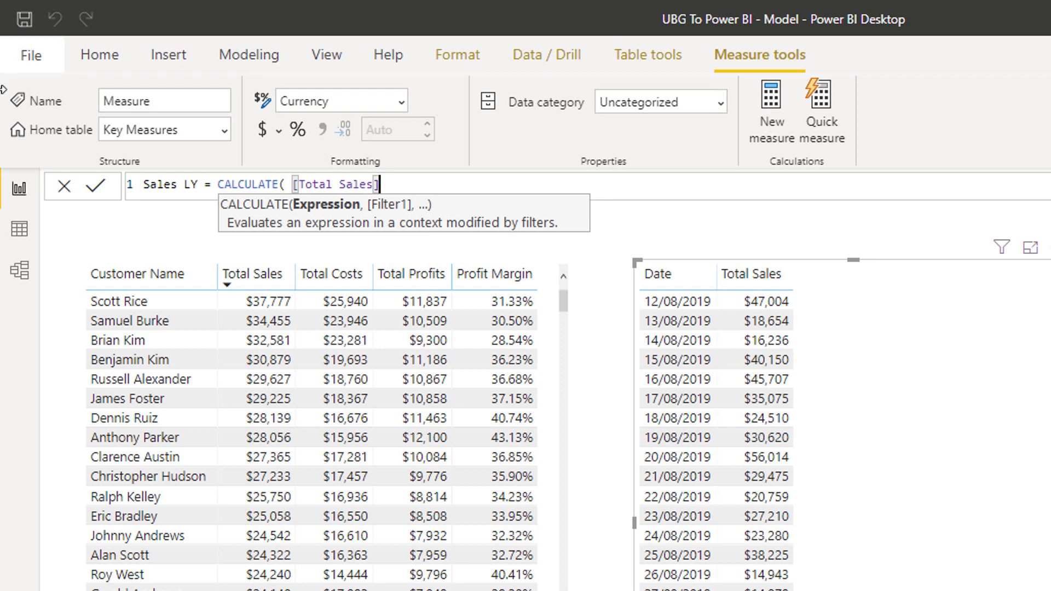
{"action": "left_click", "coordinate": [274, 187]}
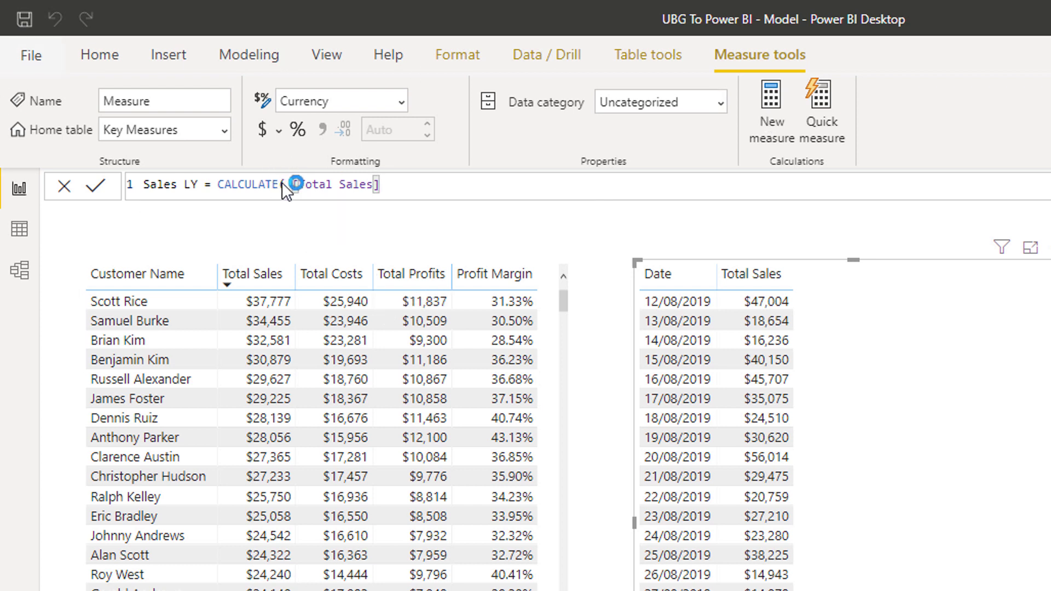
{"action": "left_click", "coordinate": [402, 186]}
{"action": "type", "text": ")"}
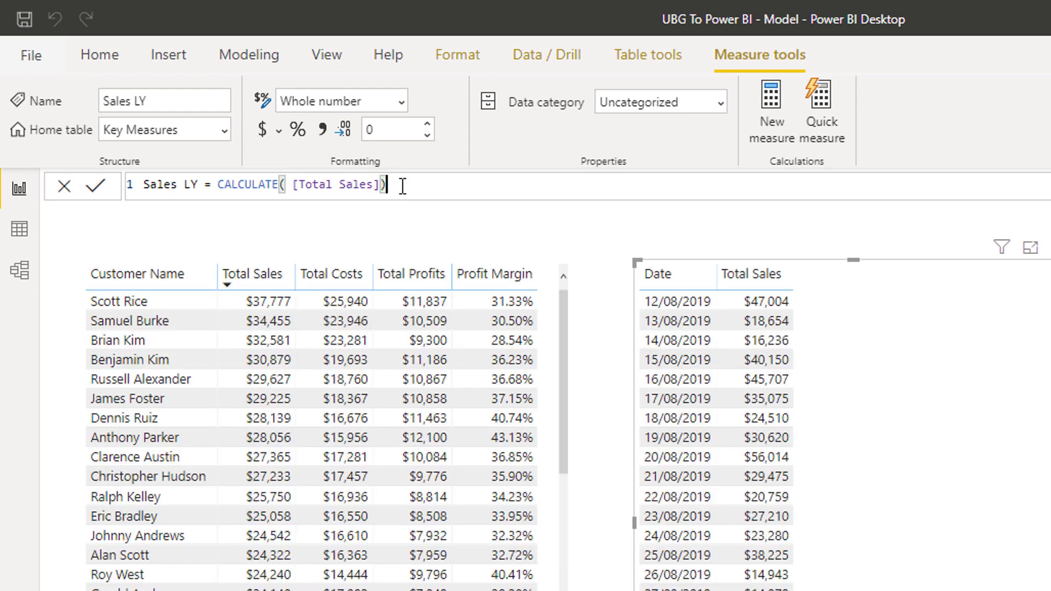
{"action": "key", "text": "BackSpace"}
{"action": "key", "text": "BackSpace"}
{"action": "key", "text": "BackSpace"}
{"action": "key", "text": "BackSpace"}
{"action": "key", "text": "BackSpace"}
{"action": "key", "text": "BackSpace"}
{"action": "key", "text": "BackSpace"}
{"action": "key", "text": "BackSpace"}
{"action": "key", "text": "BackSpace"}
{"action": "key", "text": "BackSpace"}
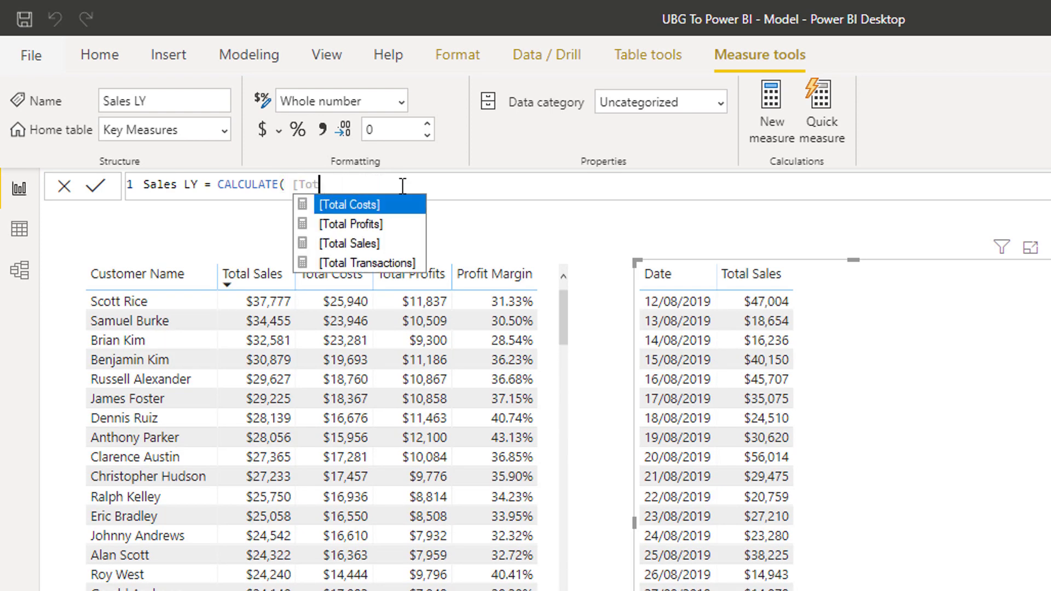
{"action": "key", "text": "BackSpace"}
{"action": "key", "text": "BackSpace"}
{"action": "key", "text": "BackSpace"}
{"action": "key", "text": "BackSpace"}
{"action": "key", "text": "BackSpace"}
{"action": "key", "text": "BackSpace"}
{"action": "key", "text": "BackSpace"}
{"action": "type", "text": "E("}
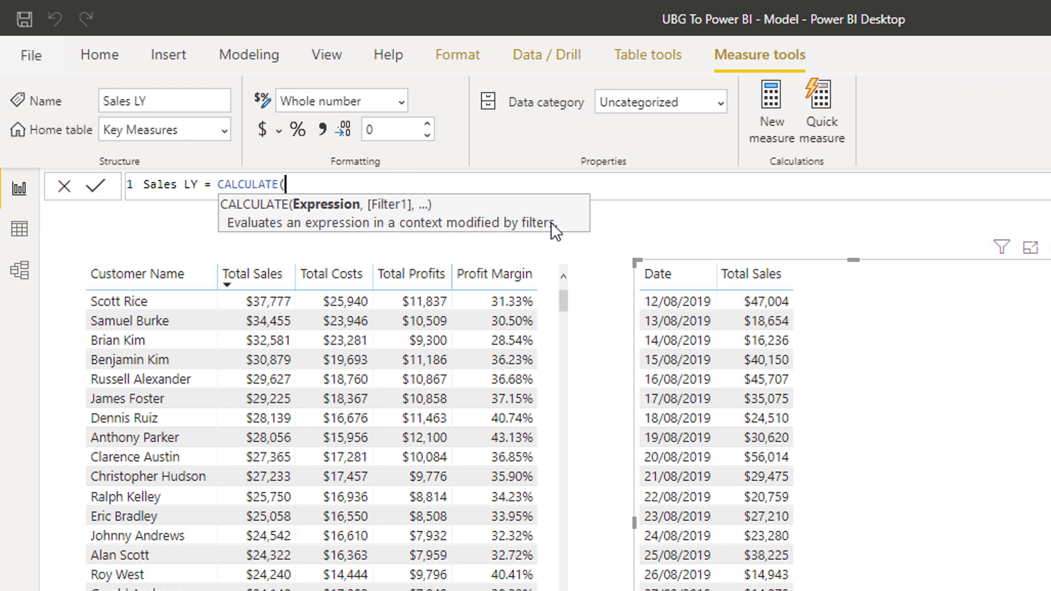
Enter the [Total Sales] measure as the expression argument of CALCULATE in the Sales LY formula.
{"action": "type", "text": " Total"}
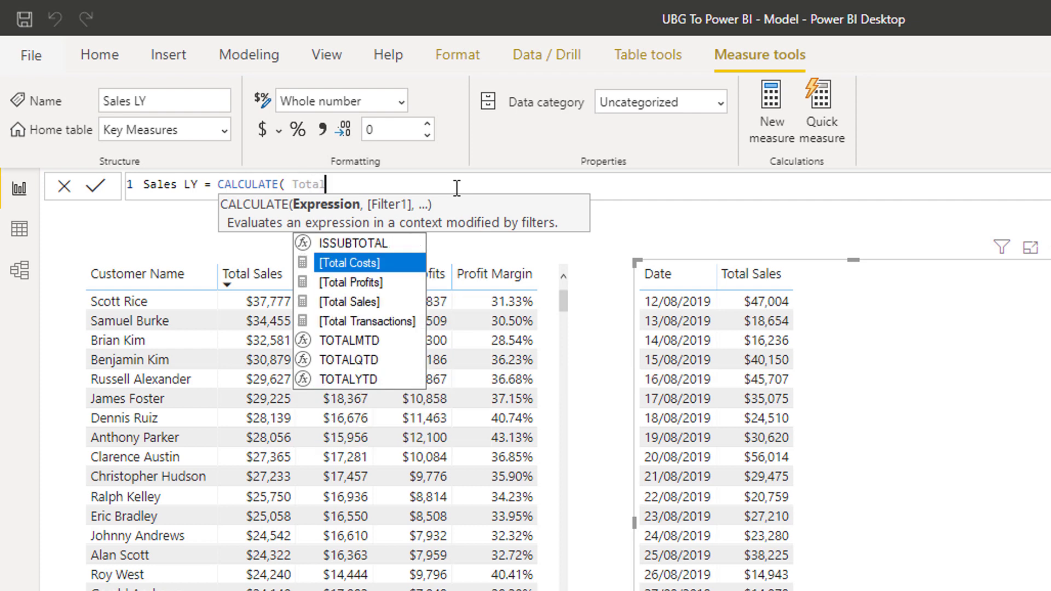
{"action": "key", "text": "Down"}
{"action": "key", "text": "Down"}
{"action": "key", "text": "Tab"}
{"action": "type", "text": ","}
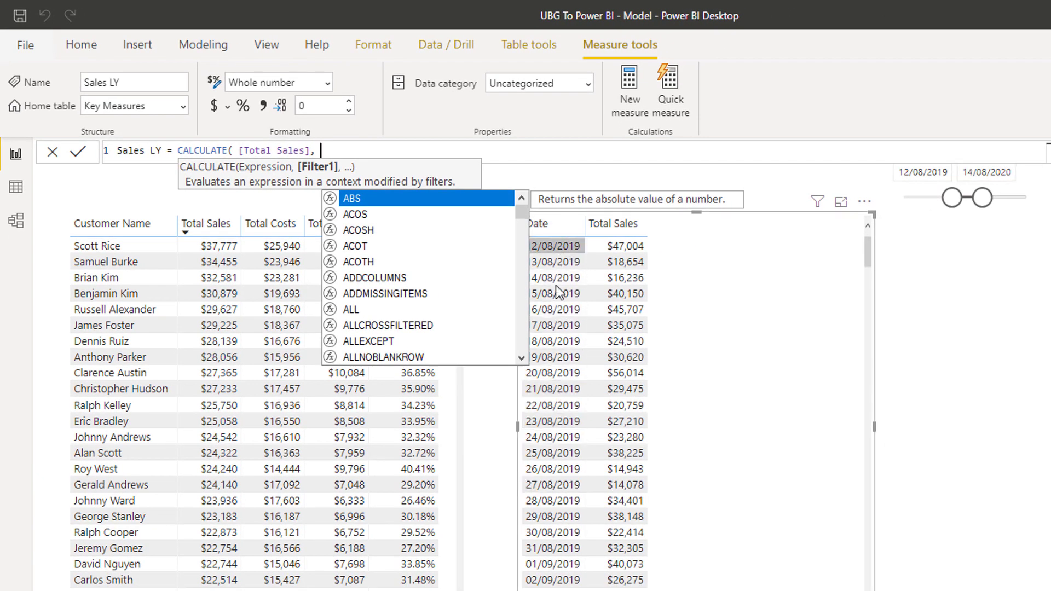
{"action": "type", "text": "DAT"}
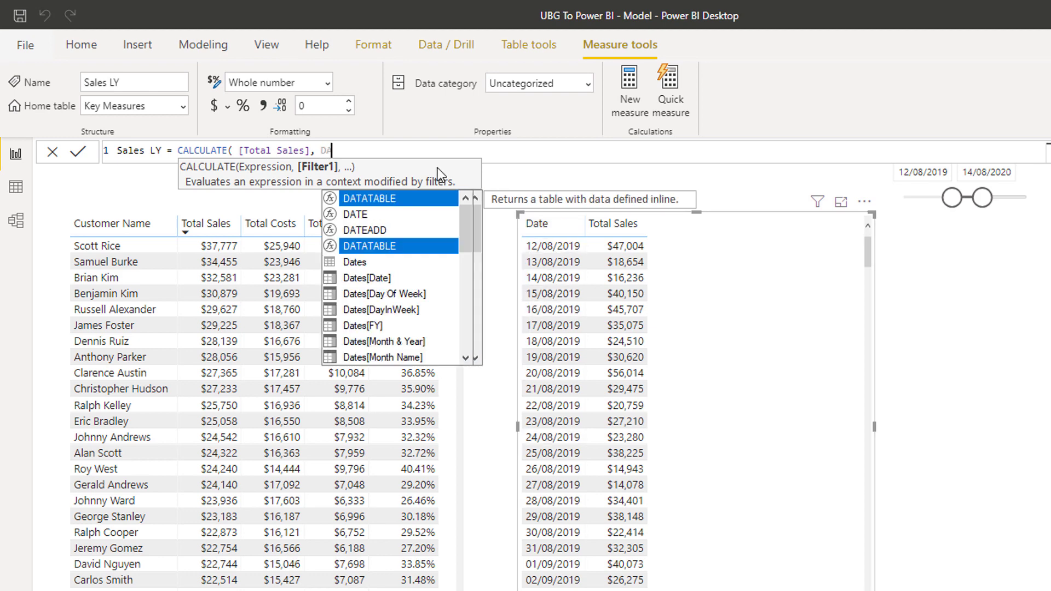
{"action": "key", "text": "BackSpace"}
{"action": "key", "text": "BackSpace"}
{"action": "key", "text": "BackSpace"}
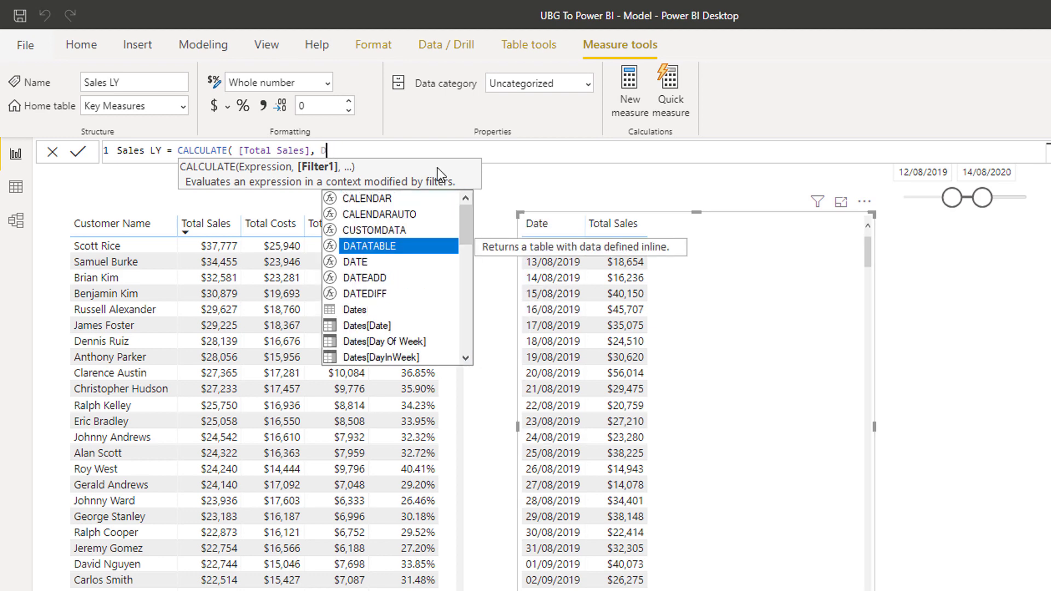
Complete the Sales LY formula with the filter SAMEPERIODLASTYEAR( Dates[Date] ) and commit the measure.
{"action": "type", "text": "SAME"}
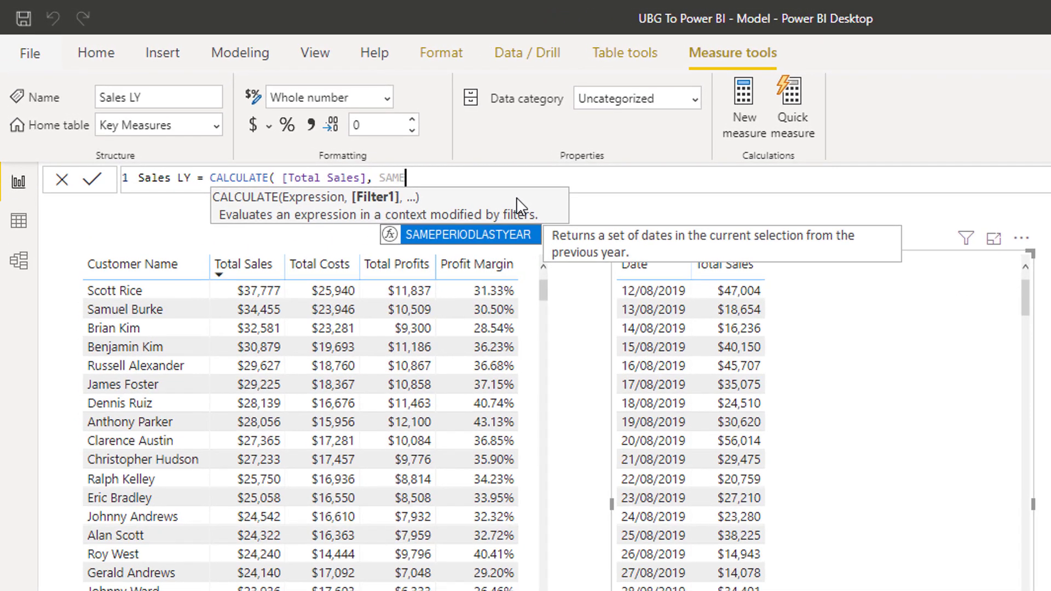
{"action": "key", "text": "Tab"}
{"action": "type", "text": "Dat"}
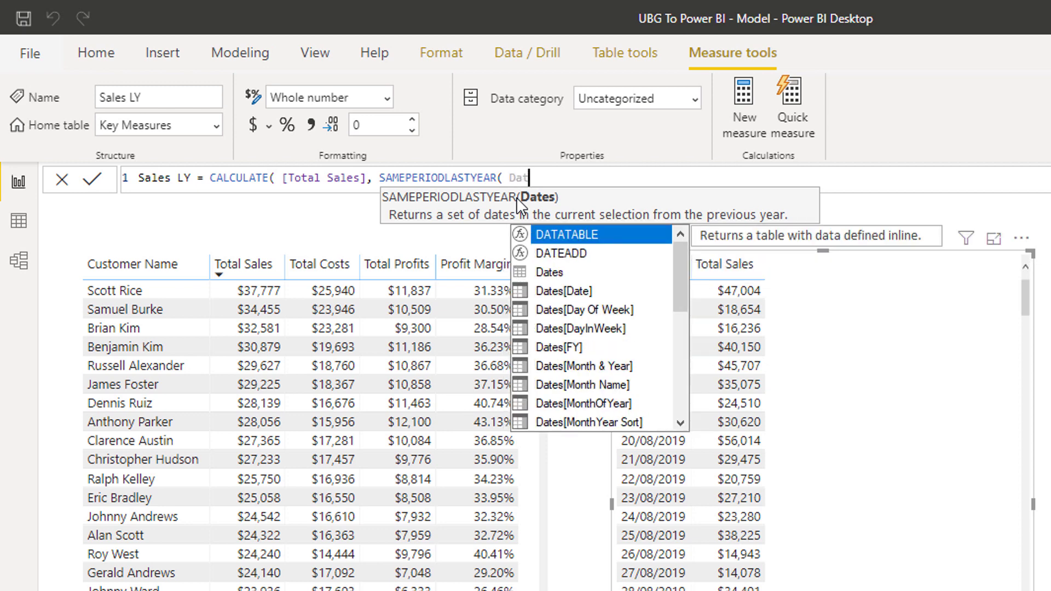
{"action": "key", "text": "Down"}
{"action": "key", "text": "Down"}
{"action": "key", "text": "Down"}
{"action": "key", "text": "Tab"}
{"action": "type", "text": ") "}
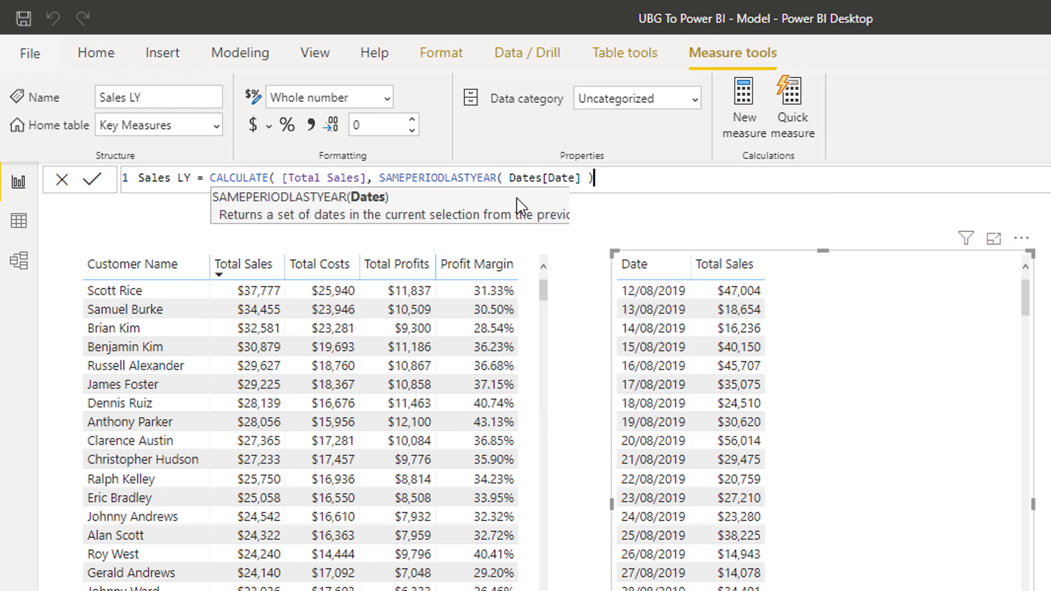
{"action": "type", "text": ")"}
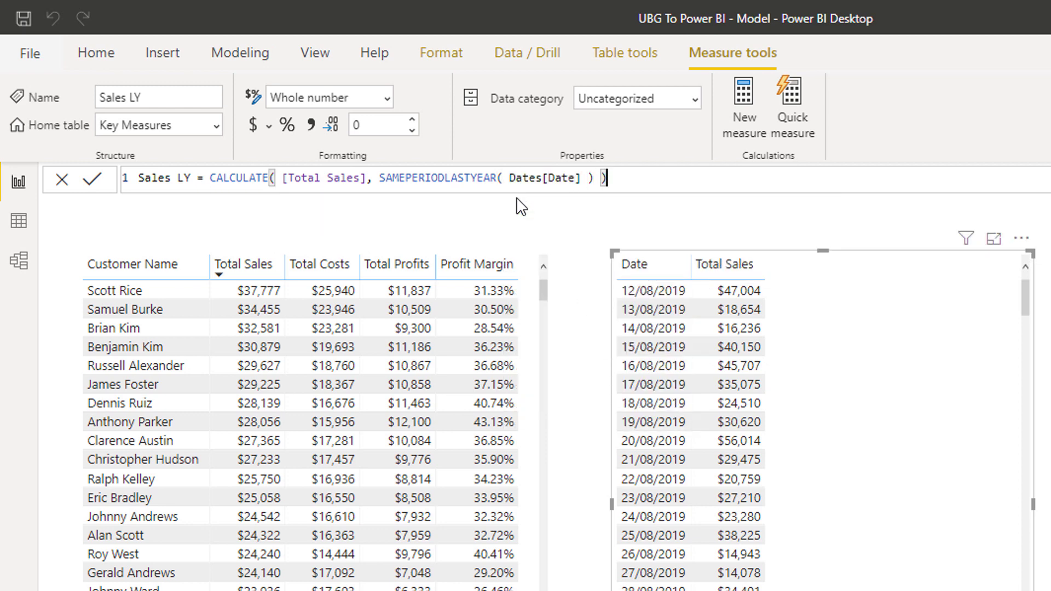
{"action": "key", "text": "Return"}
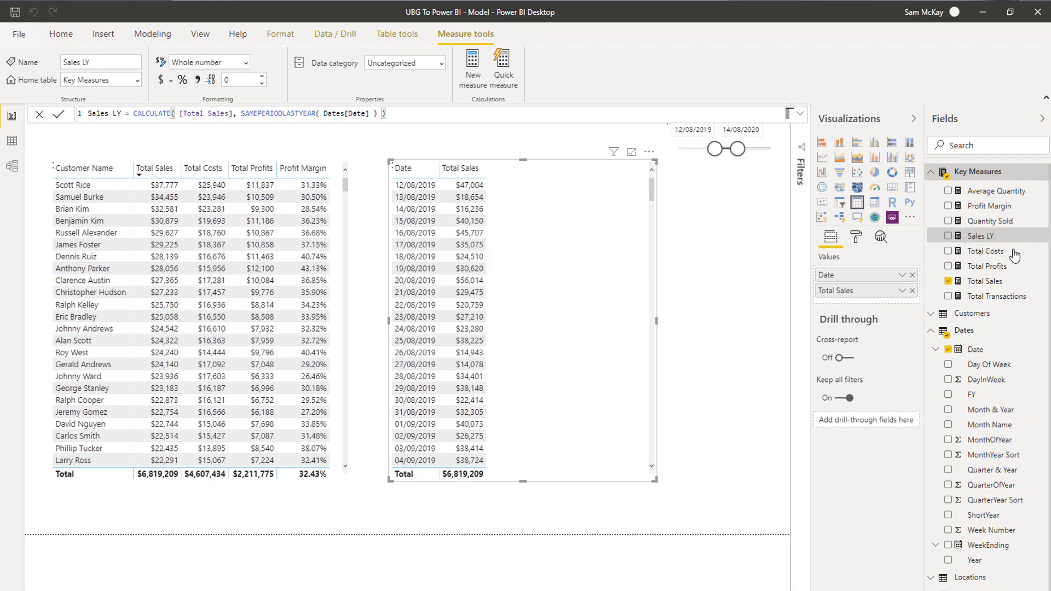
Add the Sales LY measure to the date table beside Total Sales and select the Sales LY measure itself.
{"action": "left_click_drag", "start_coordinate": [981, 241], "coordinate": [562, 272]}
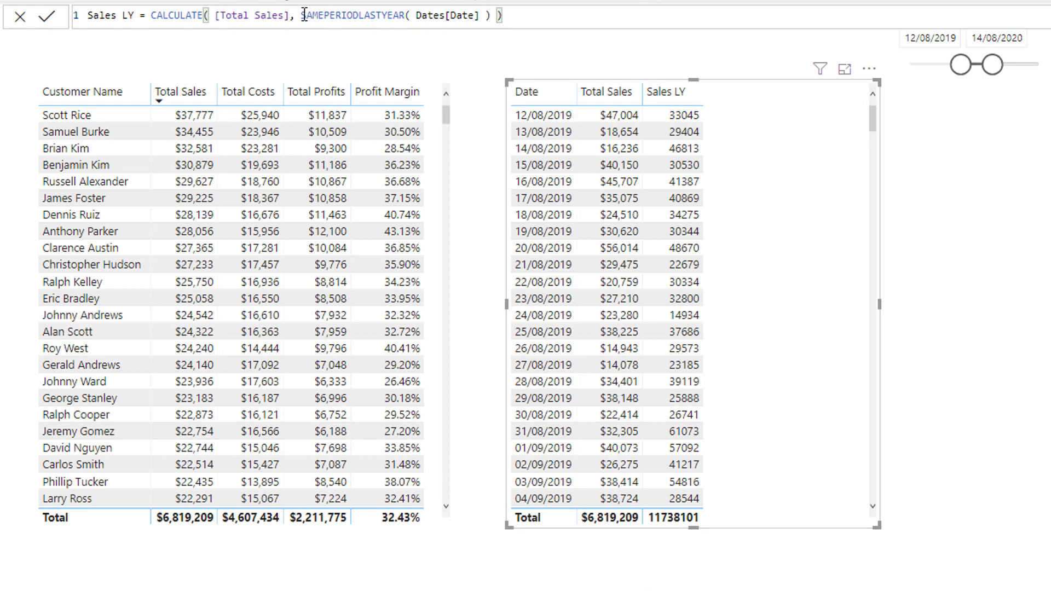
{"action": "left_click_drag", "start_coordinate": [304, 15], "coordinate": [493, 15]}
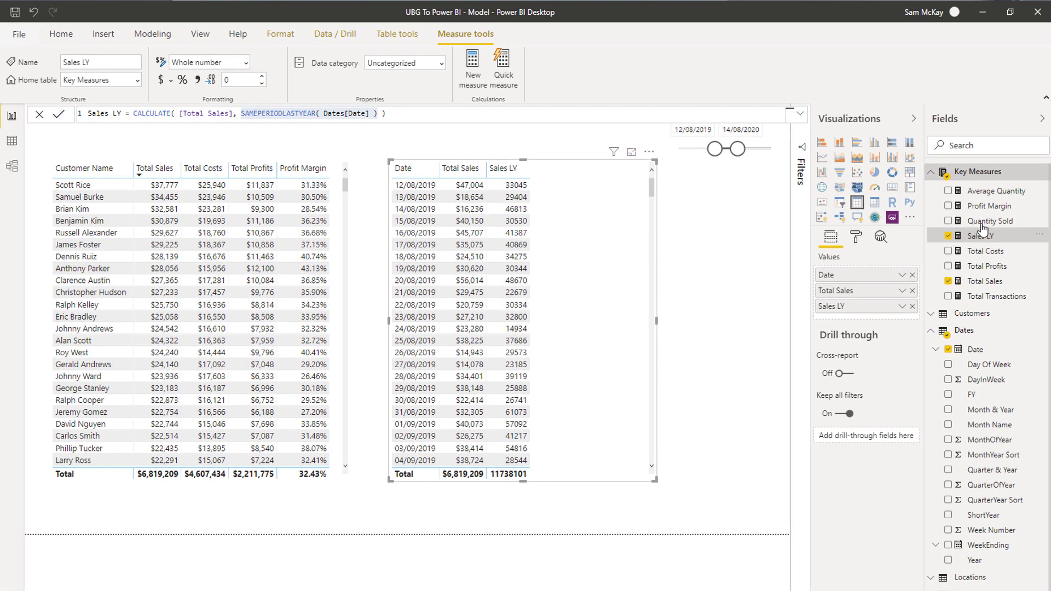
{"action": "left_click", "coordinate": [1050, 192]}
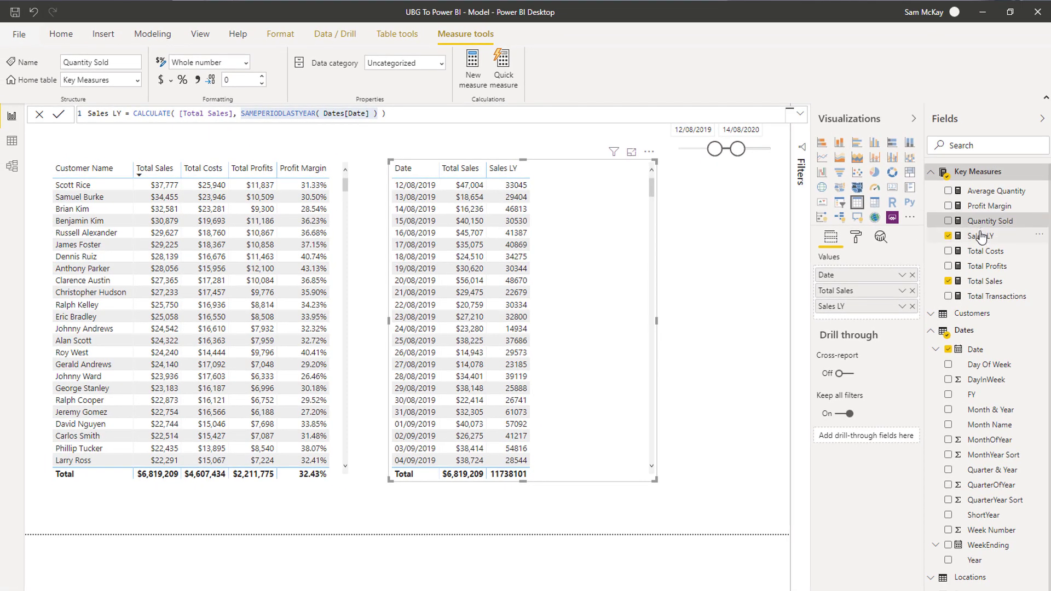
{"action": "left_click", "coordinate": [1050, 210]}
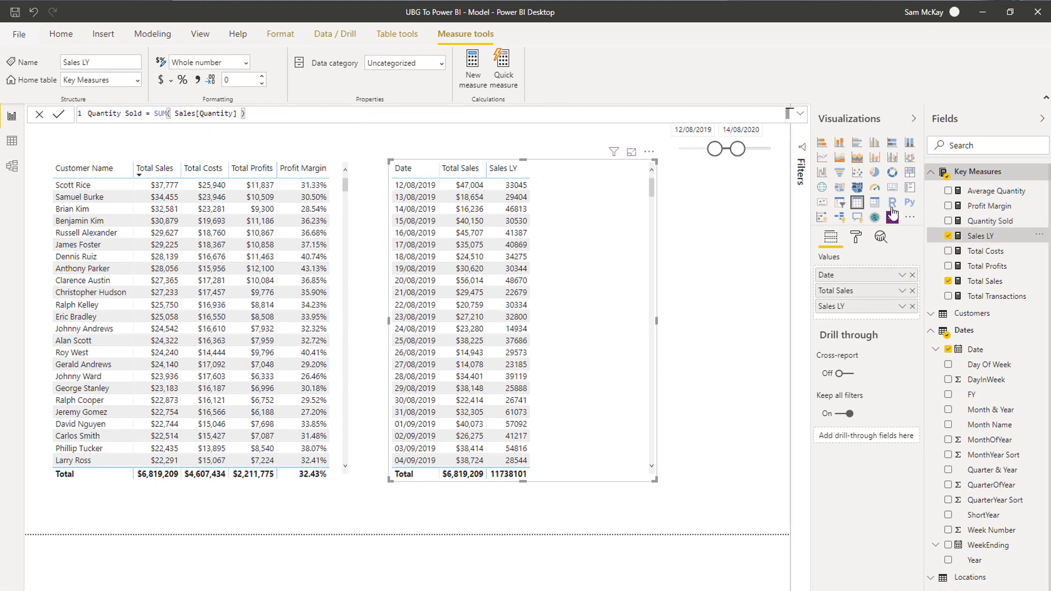
Format the Sales LY measure as currency and highlight the SAMEPERIODLASTYEAR( Dates[Date] ) part of its formula.
{"action": "left_click", "coordinate": [164, 82]}
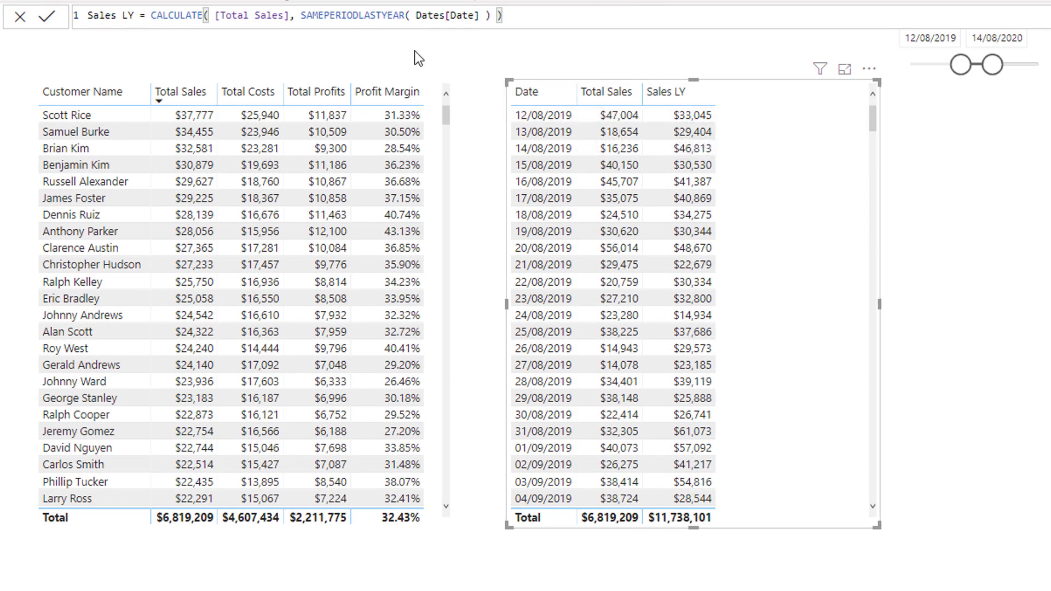
{"action": "left_click_drag", "start_coordinate": [302, 14], "coordinate": [523, 14]}
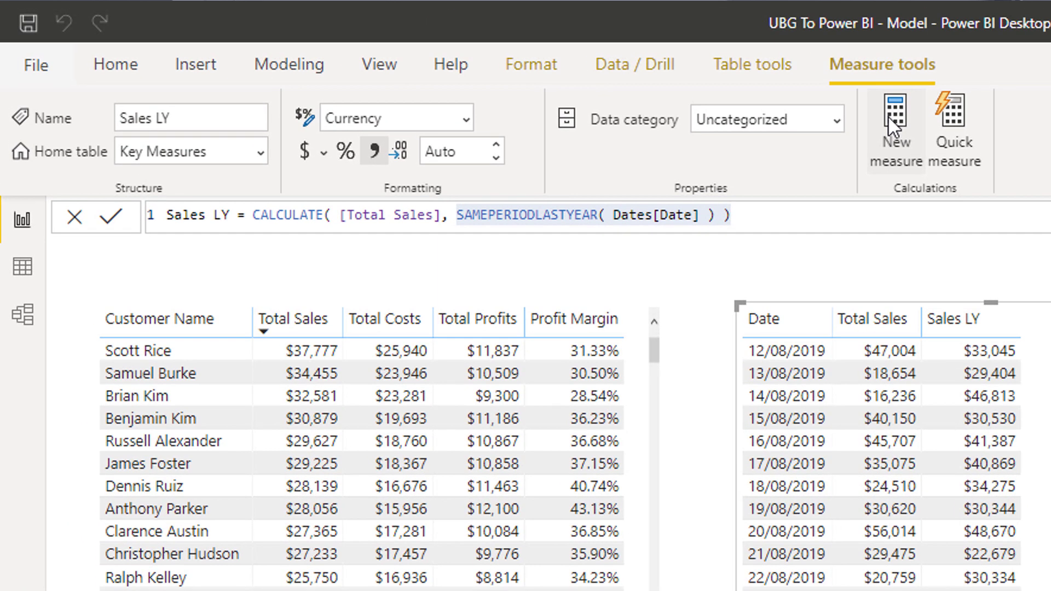
Create a new measure named Cumulative Sales and start its formula on a second line with the CALCULATE function.
{"action": "left_click", "coordinate": [908, 150]}
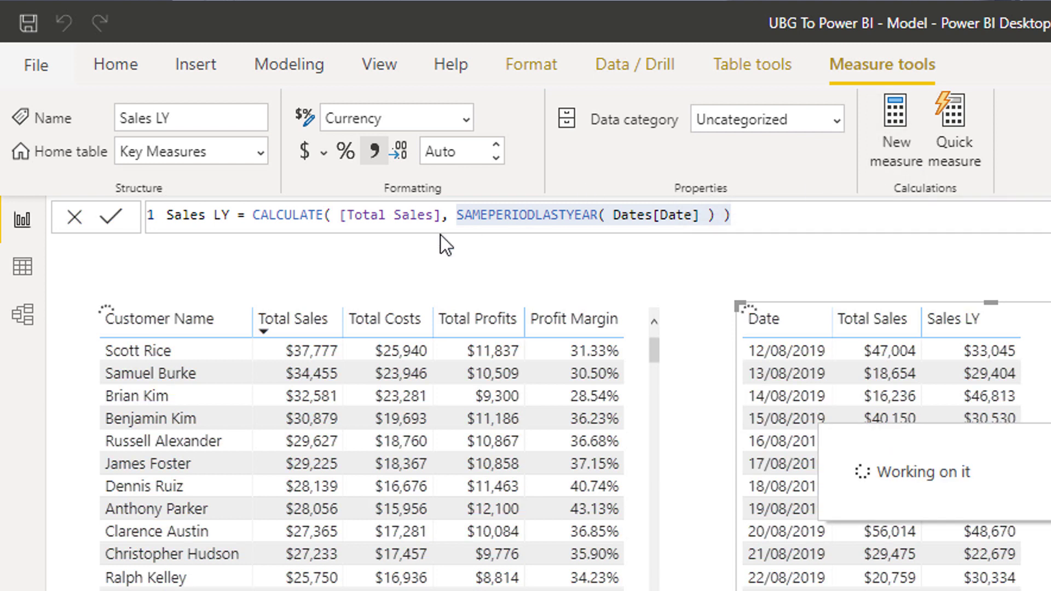
{"action": "type", "text": "C"}
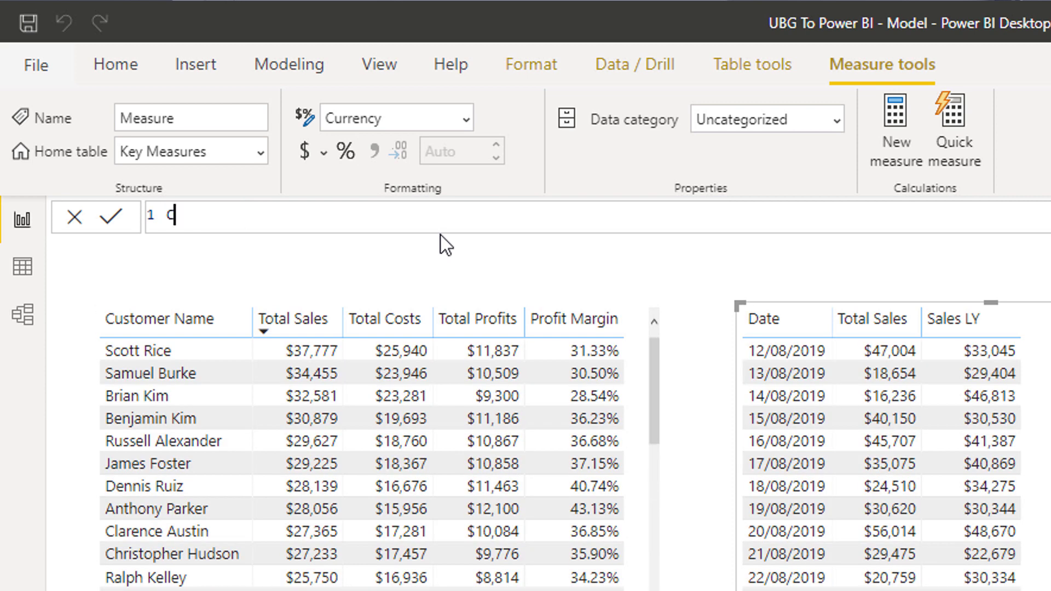
{"action": "type", "text": "umul"}
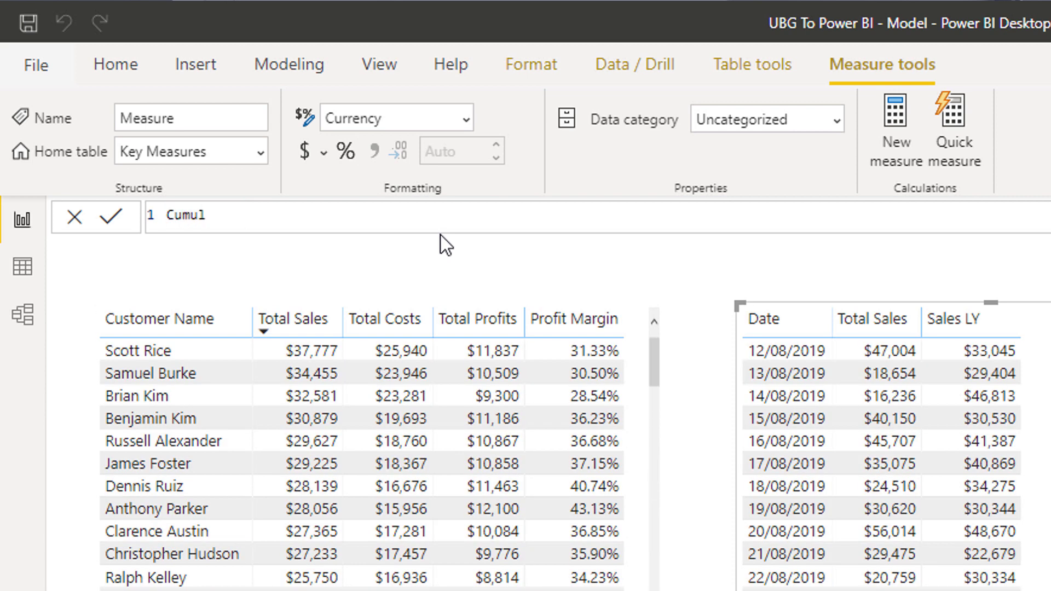
{"action": "type", "text": "ative Sales ="}
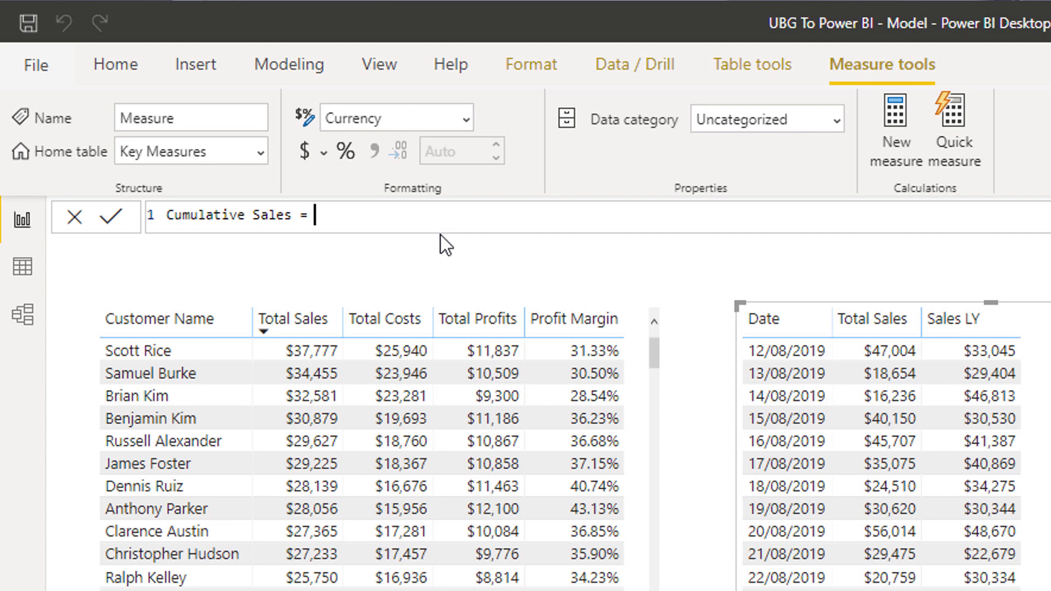
{"action": "key", "text": "shift+Return"}
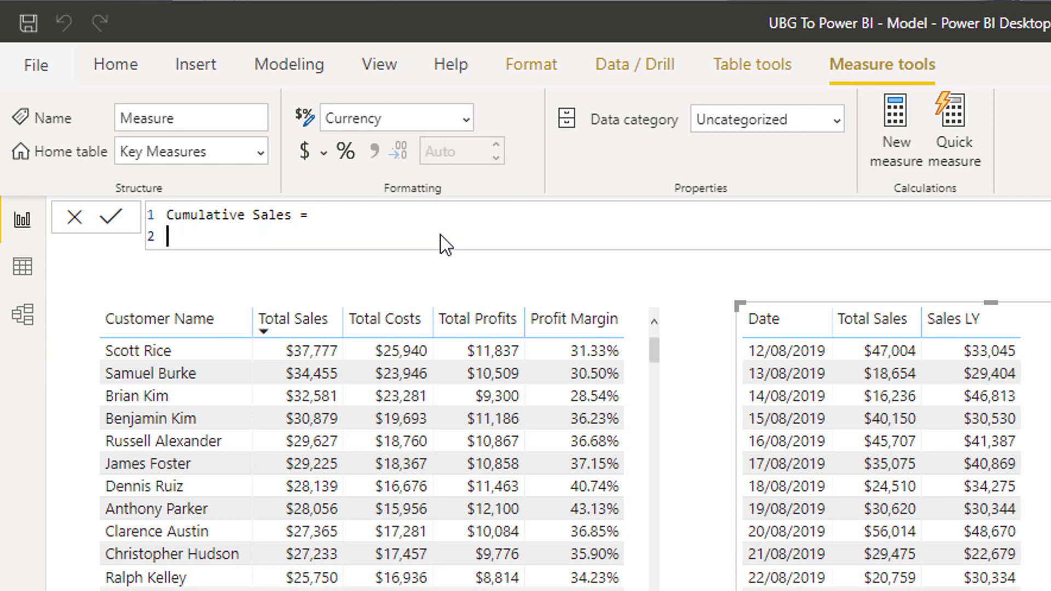
{"action": "type", "text": "CA"}
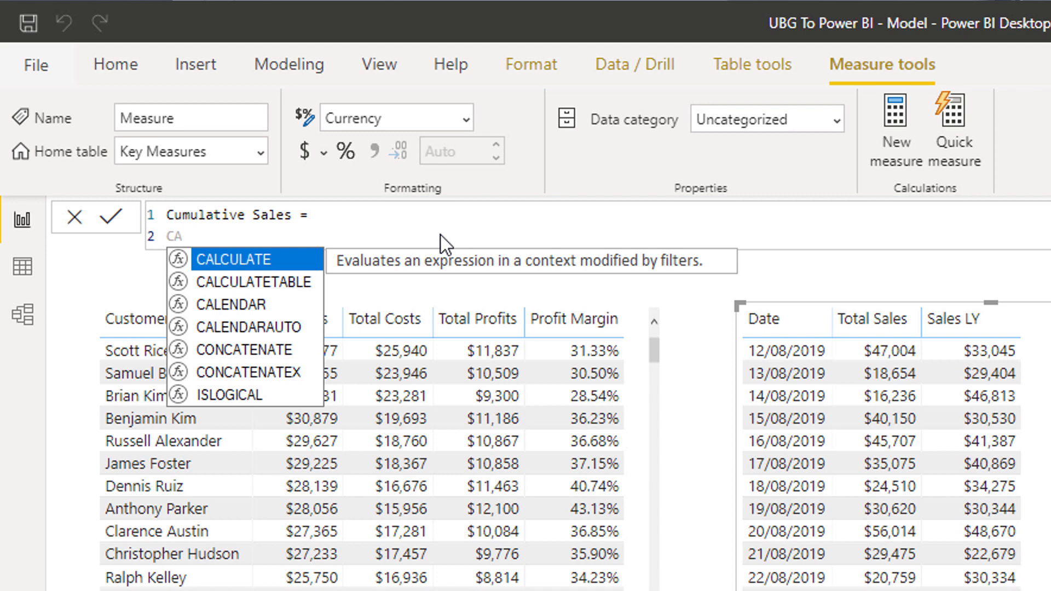
{"action": "key", "text": "Tab"}
{"action": "type", "text": "("}
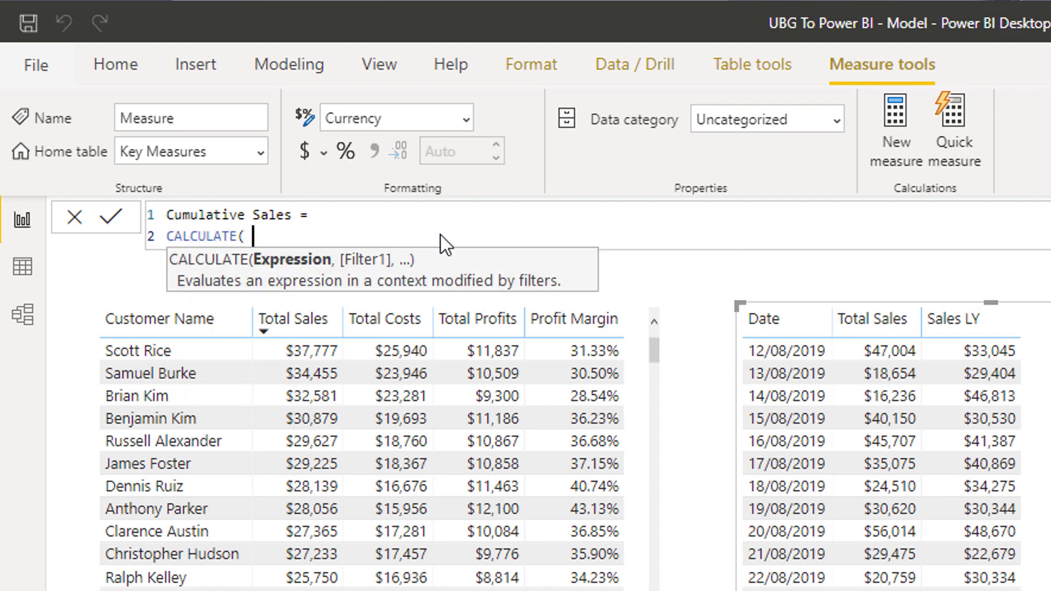
Enter the [Total Sales] measure as the CALCULATE expression and start a new line for the filter argument.
{"action": "type", "text": " Tota"}
{"action": "key", "text": "Down"}
{"action": "key", "text": "Down"}
{"action": "key", "text": "Down"}
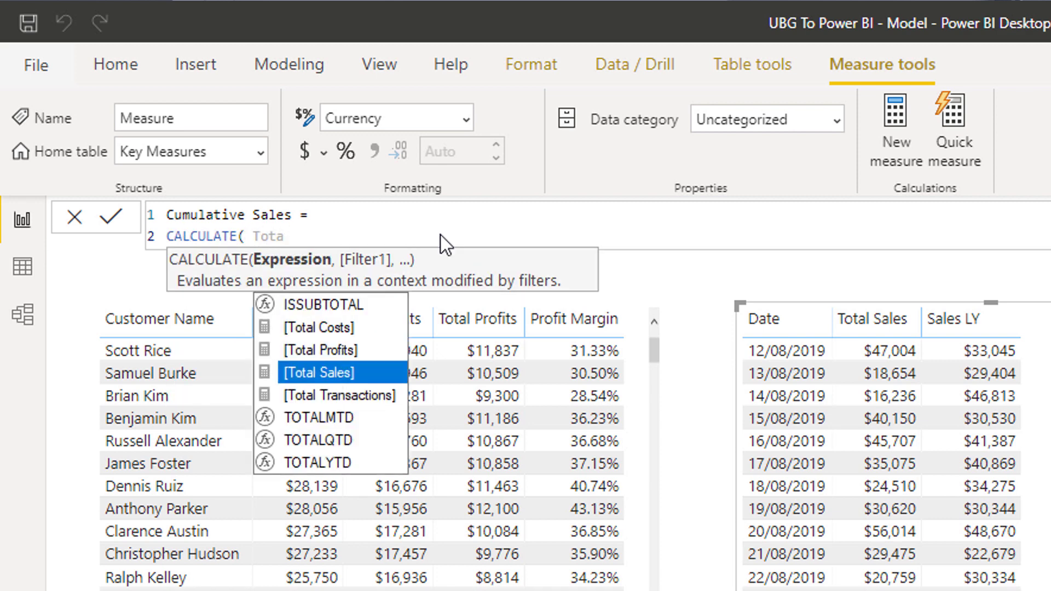
{"action": "key", "text": "Up"}
{"action": "key", "text": "Tab"}
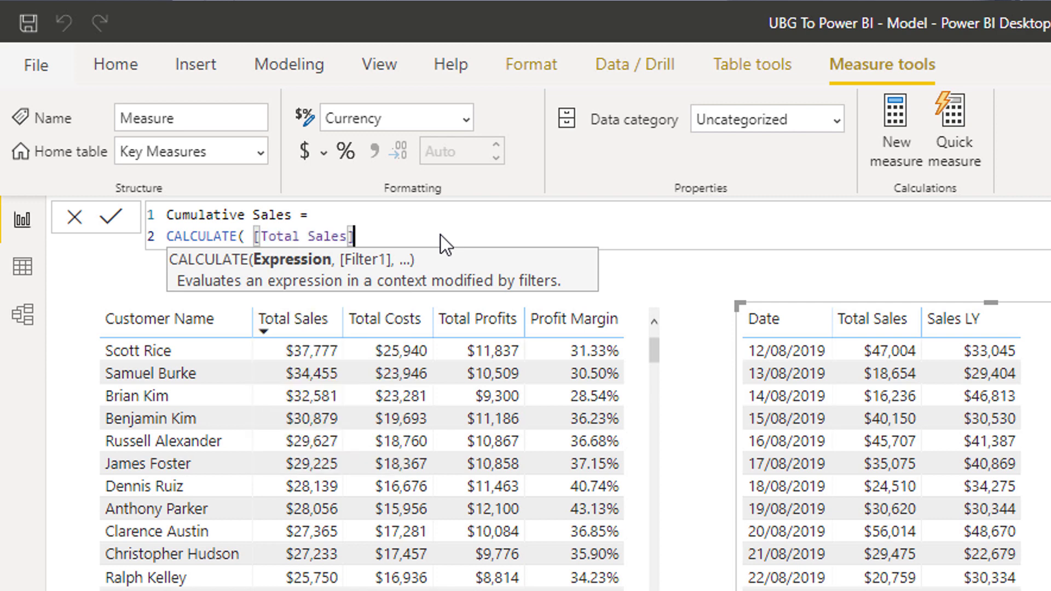
{"action": "type", "text": ","}
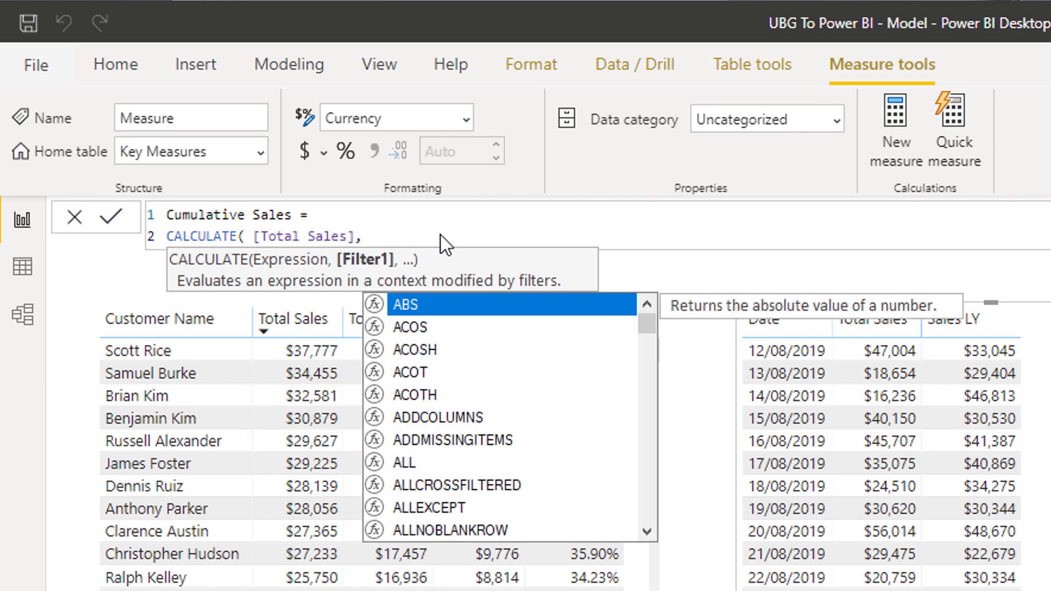
{"action": "key", "text": "Escape"}
{"action": "key", "text": "shift+Return"}
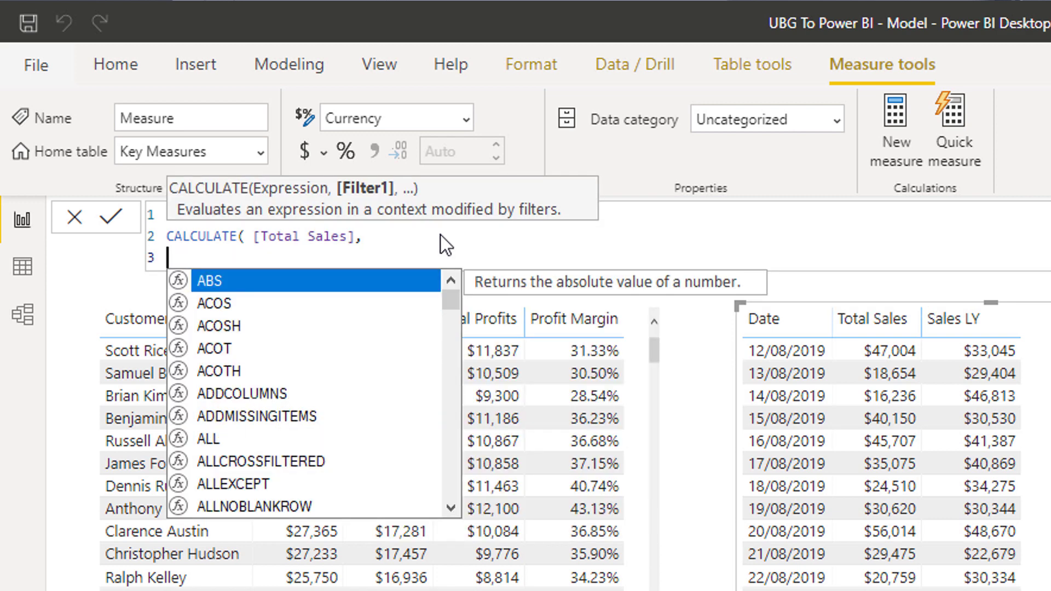
Add a FILTER function to the Cumulative Sales formula with ALLSELECTED( Dates ) as its table argument.
{"action": "type", "text": "FIL"}
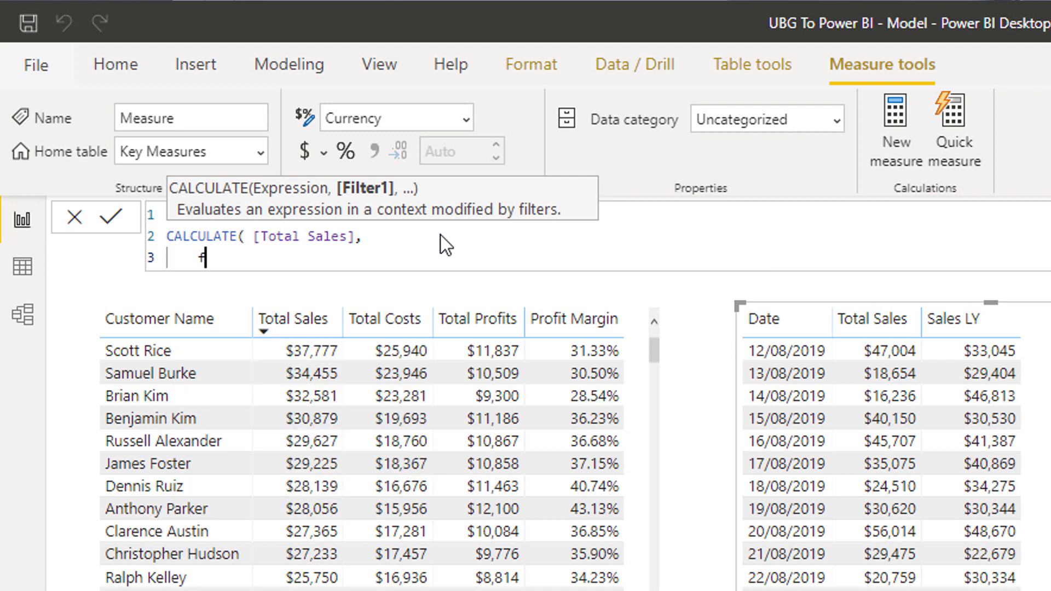
{"action": "key", "text": "Tab"}
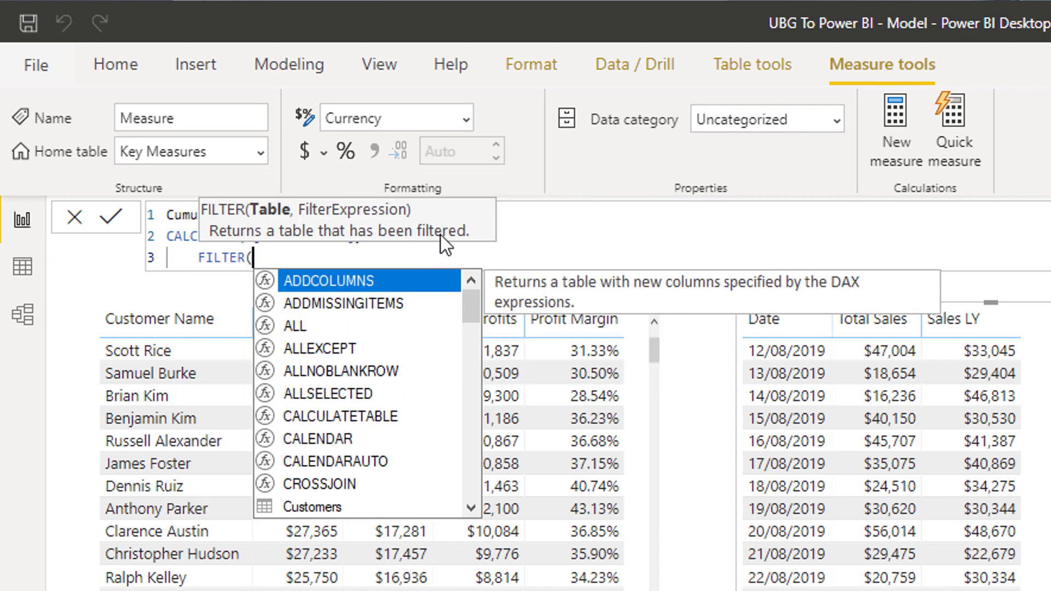
{"action": "type", "text": "ALLSE"}
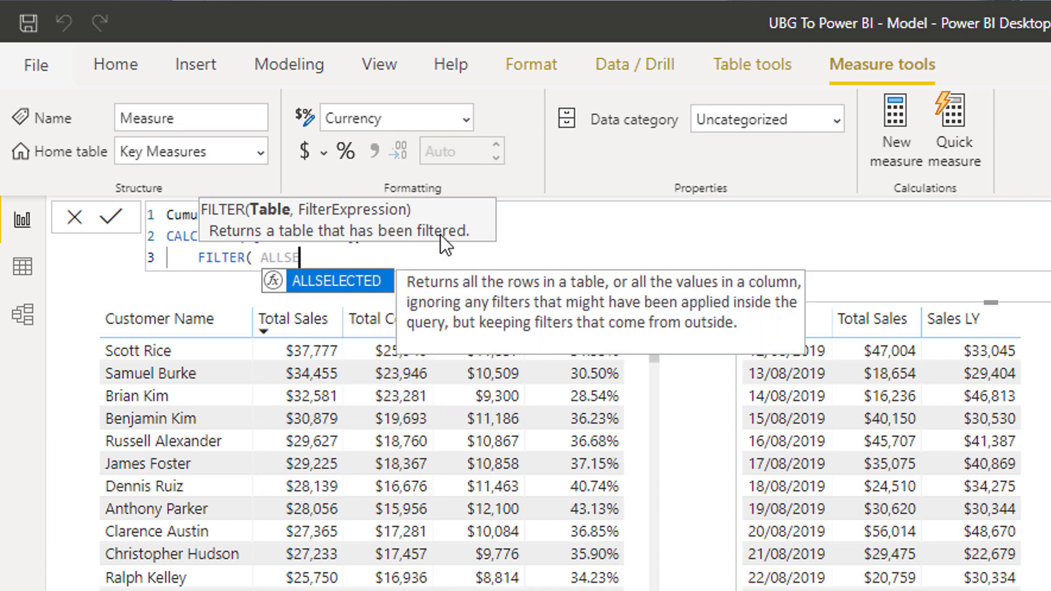
{"action": "key", "text": "Tab"}
{"action": "type", "text": "Da"}
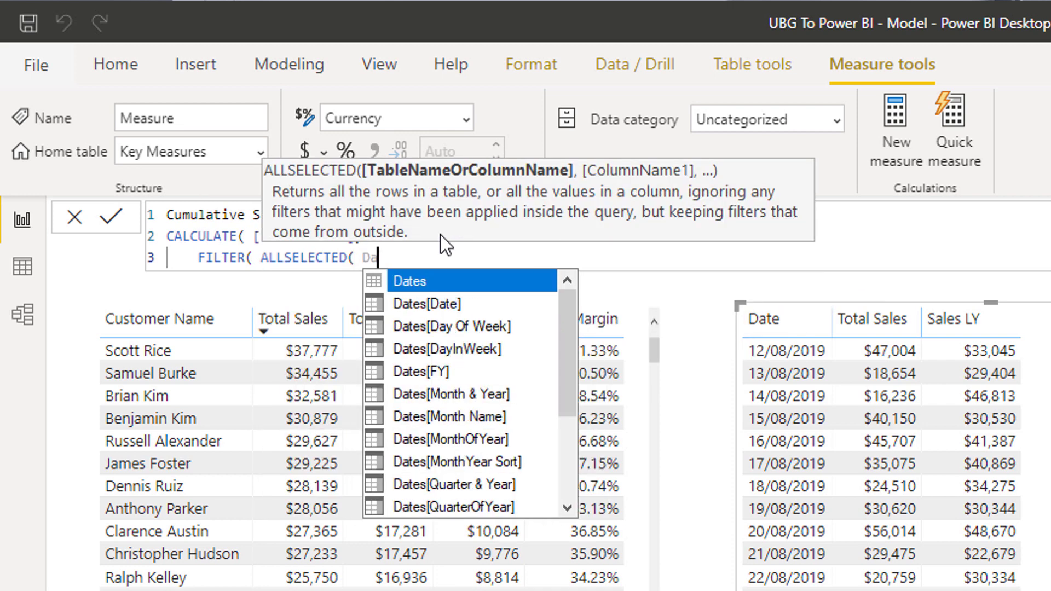
{"action": "key", "text": "Tab"}
{"action": "type", "text": "),"}
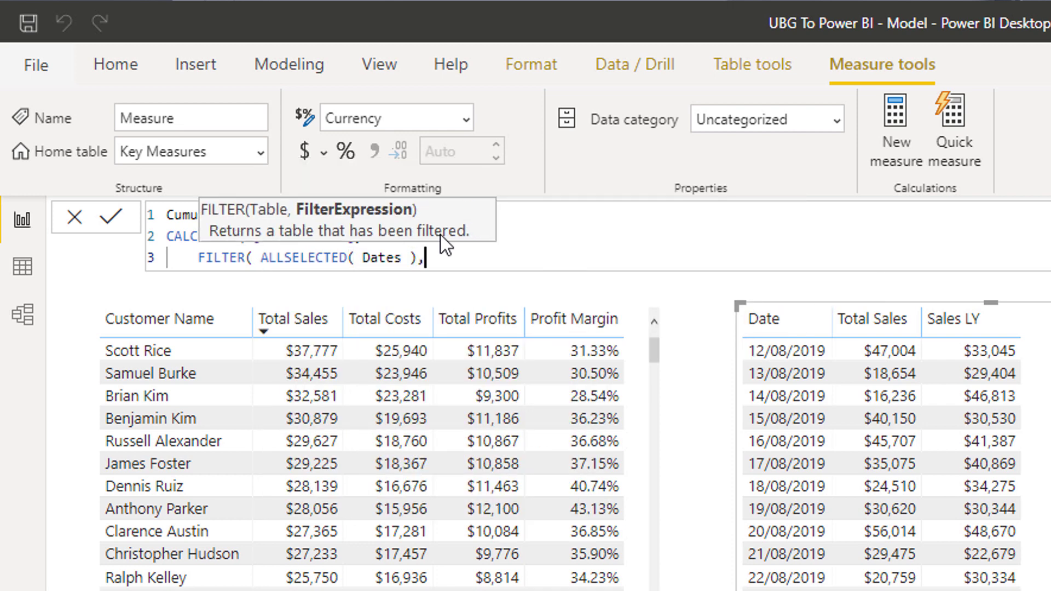
Begin the FILTER condition on a new indented line with Dates[Date] <=.
{"action": "key", "text": "Return"}
{"action": "key", "text": "Tab"}
{"action": "type", "text": "Dates[Date"}
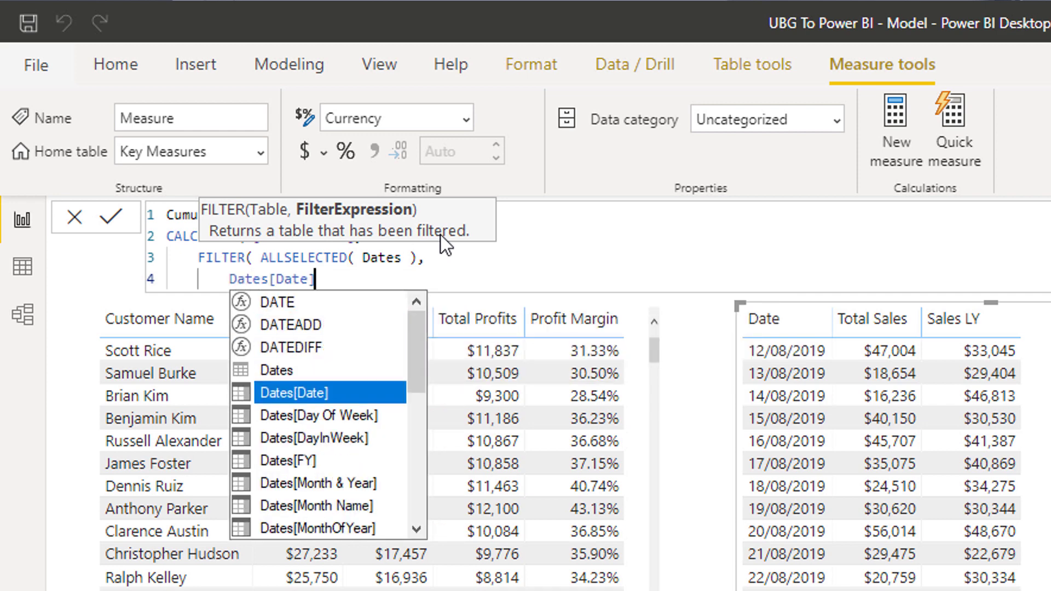
{"action": "key", "text": "Tab"}
{"action": "type", "text": "<= ma"}
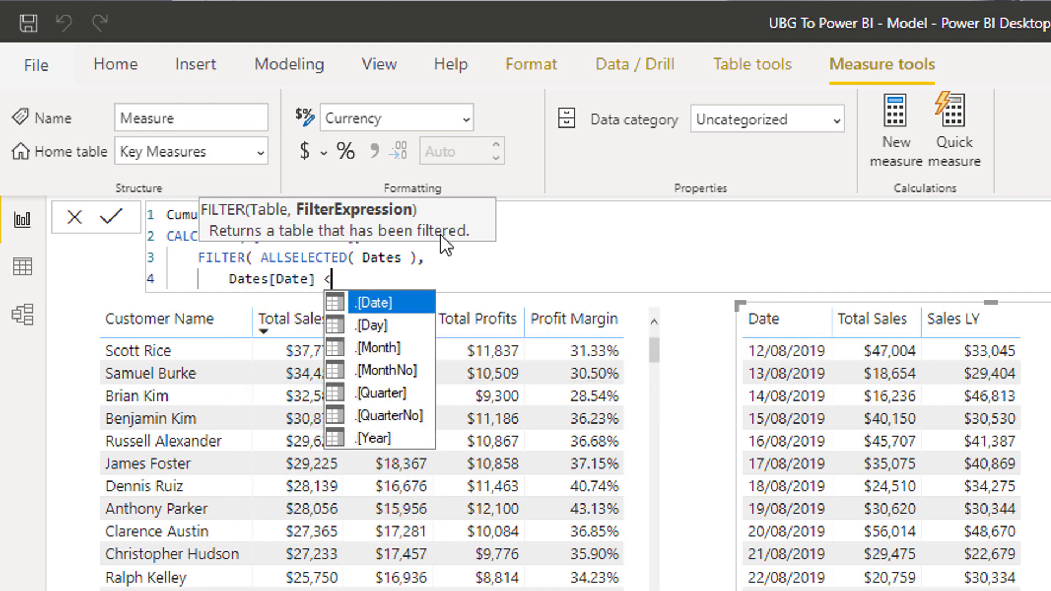
{"action": "key", "text": "BackSpace"}
{"action": "key", "text": "BackSpace"}
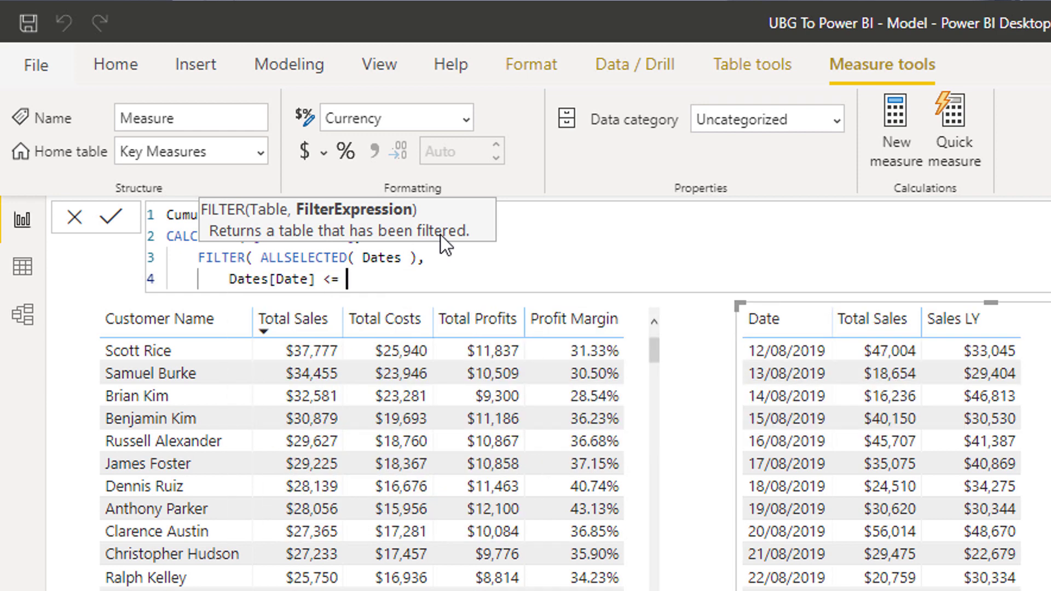
Complete the condition with MAX( Dates[Date] ), close all open parentheses and commit the Cumulative Sales measure.
{"action": "type", "text": "MAX( Date"}
{"action": "key", "text": "Down"}
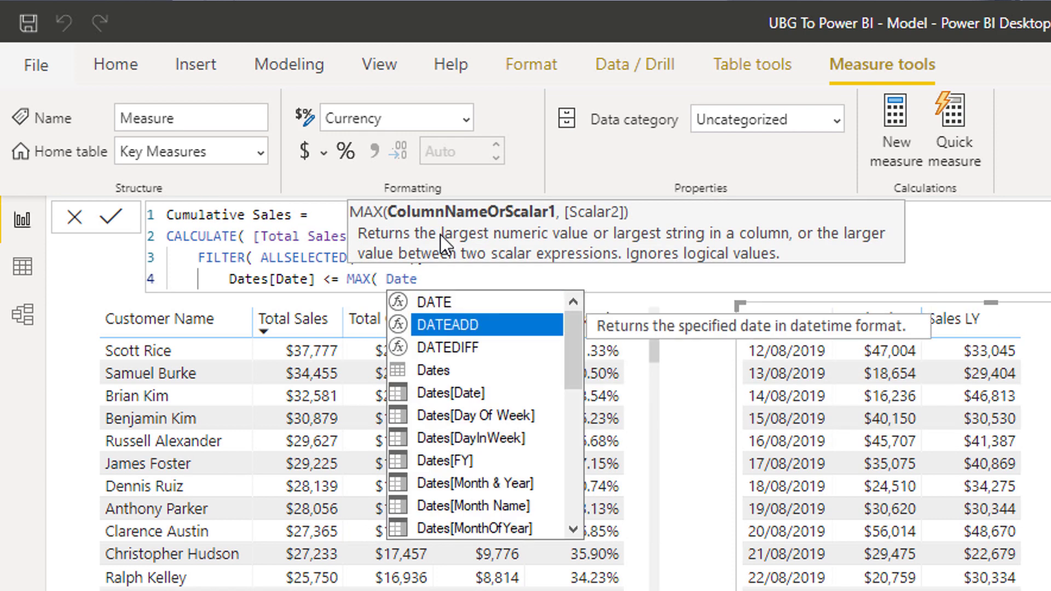
{"action": "key", "text": "Down"}
{"action": "key", "text": "Down"}
{"action": "key", "text": "Down"}
{"action": "key", "text": "Tab"}
{"action": "type", "text": ") ) )"}
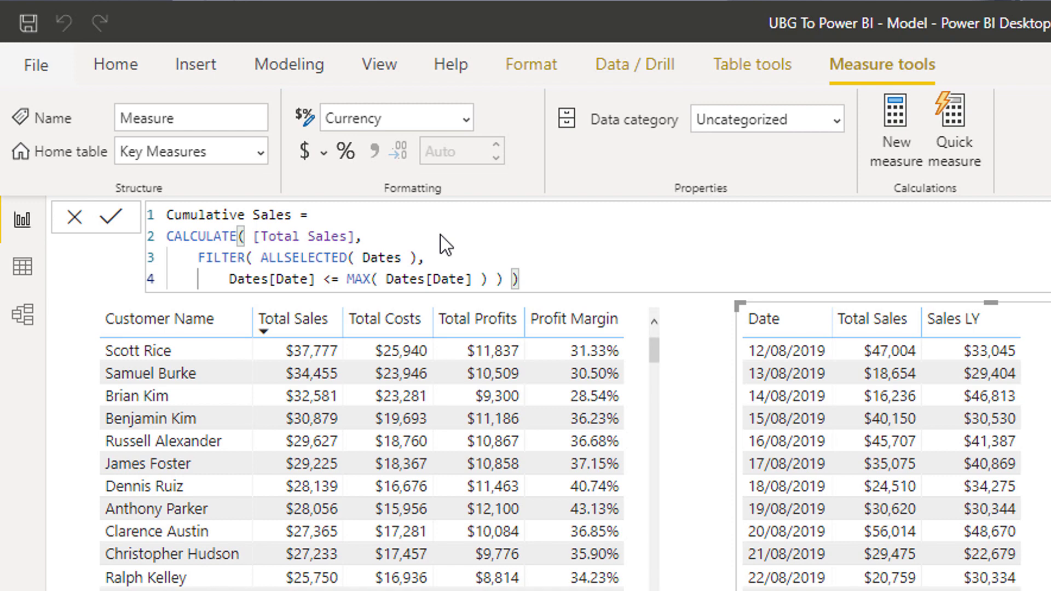
{"action": "key", "text": "Return"}
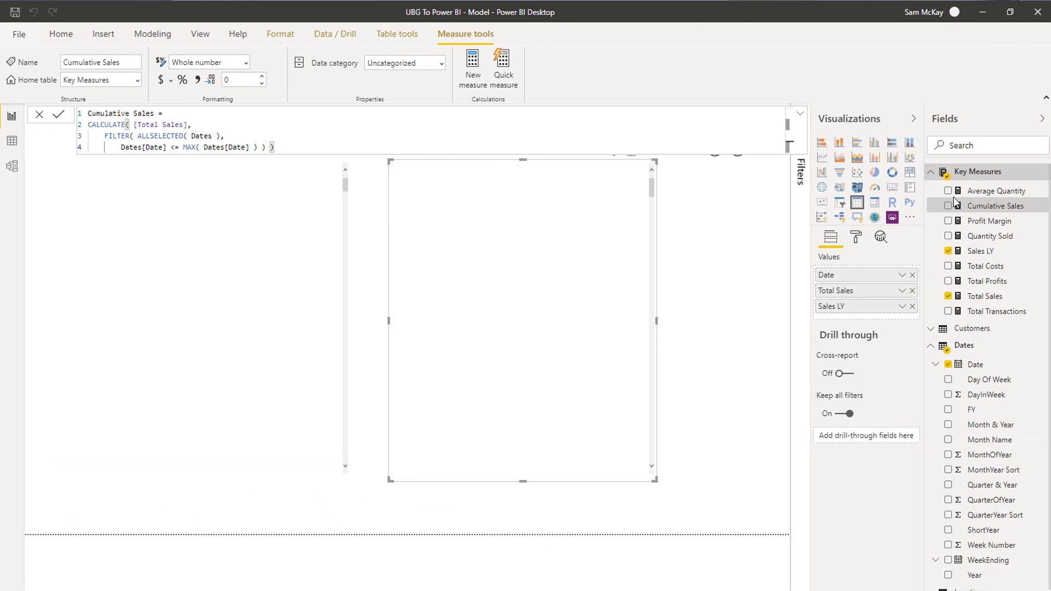
Add the Cumulative Sales measure to the date table beside Sales LY and format the measure as currency.
{"action": "left_click_drag", "start_coordinate": [979, 206], "coordinate": [600, 293]}
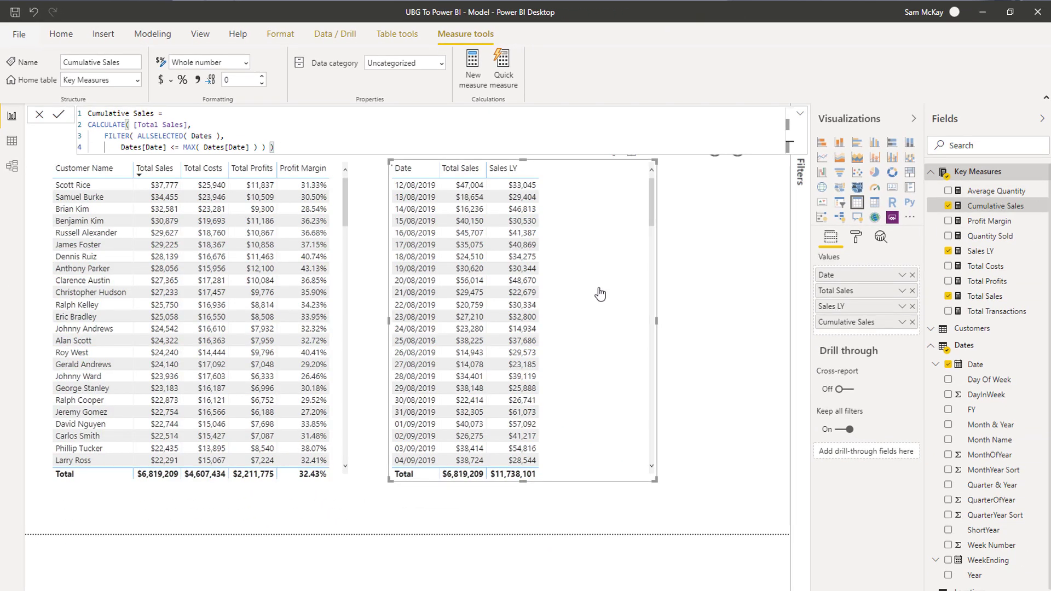
{"action": "left_click", "coordinate": [983, 220]}
{"action": "left_click", "coordinate": [988, 206]}
{"action": "left_click", "coordinate": [162, 80]}
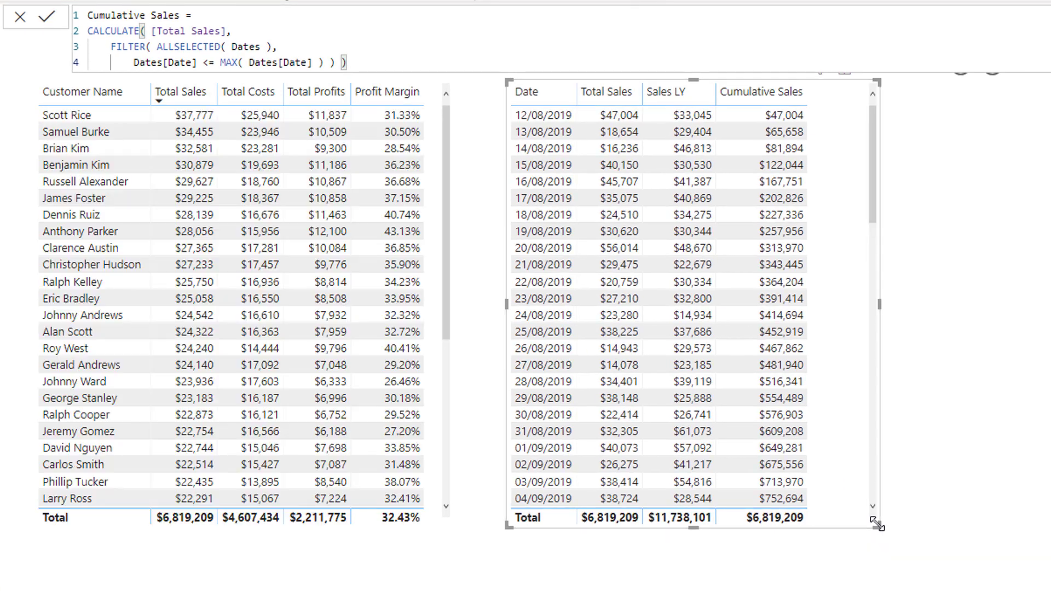
Shrink the date table to roughly half its height and place a duplicate of it directly below.
{"action": "left_click_drag", "start_coordinate": [657, 480], "coordinate": [667, 365]}
{"action": "left_click_drag", "start_coordinate": [883, 361], "coordinate": [862, 301]}
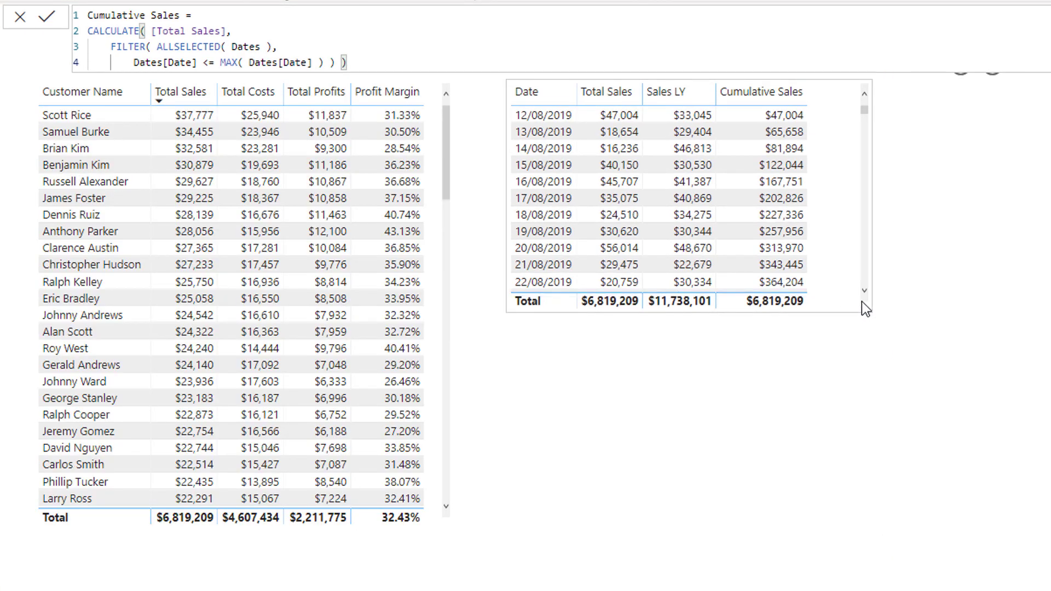
{"action": "key", "text": "ctrl+c"}
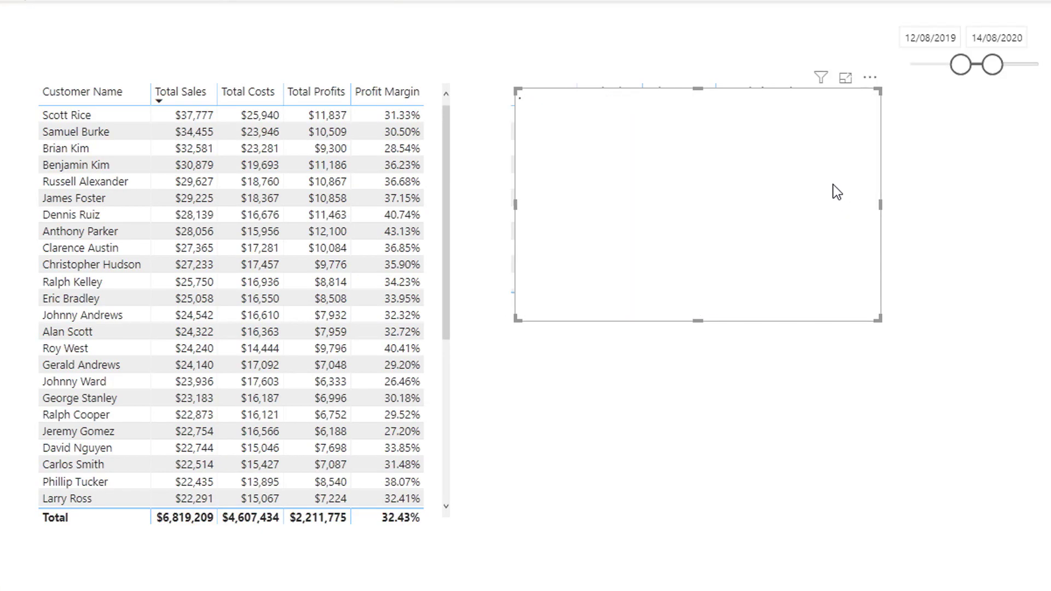
{"action": "key", "text": "ctrl+v"}
{"action": "left_click_drag", "start_coordinate": [809, 474], "coordinate": [821, 420]}
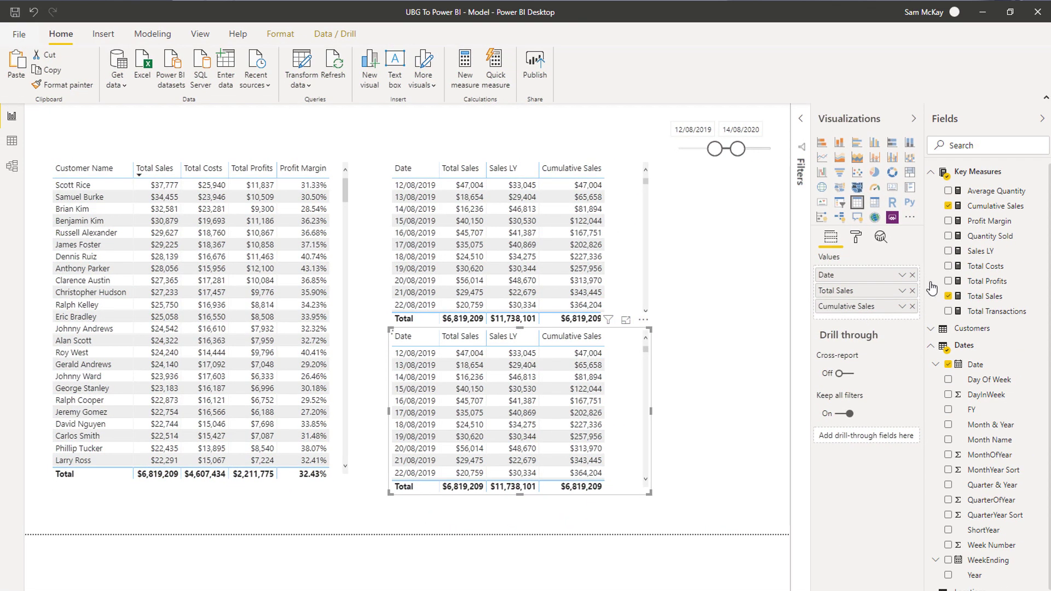
Convert the duplicated table to an area chart, lower its top edge slightly and remove Total Sales from its values.
{"action": "left_click", "coordinate": [843, 158]}
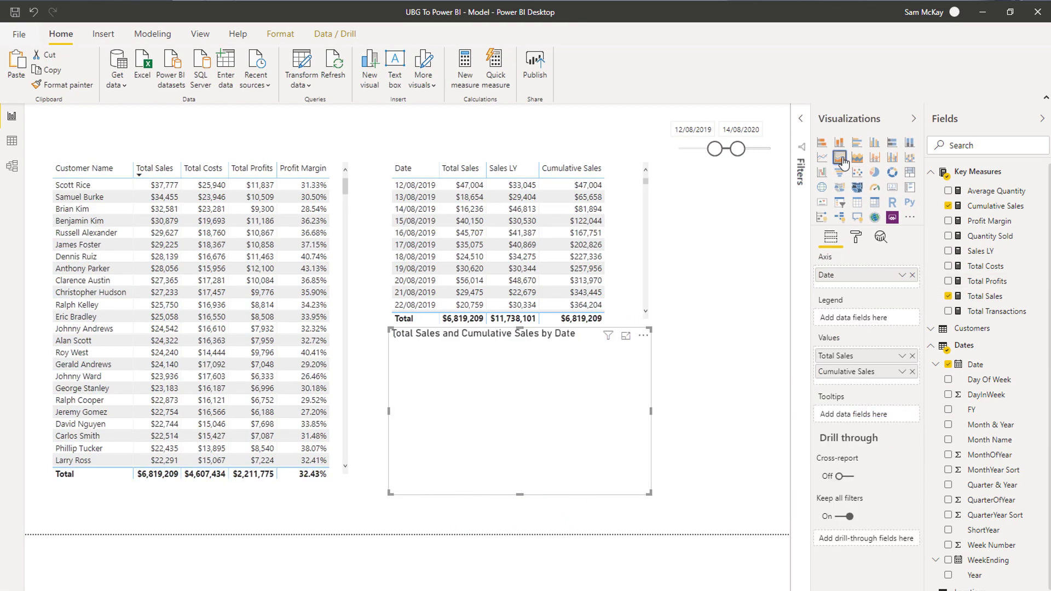
{"action": "left_click_drag", "start_coordinate": [648, 338], "coordinate": [648, 351]}
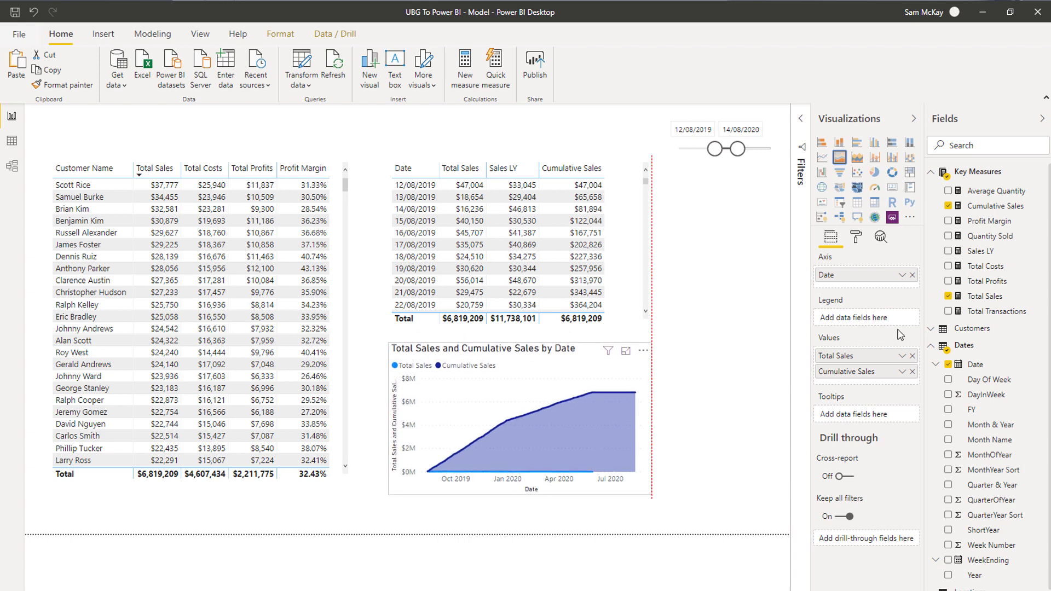
{"action": "left_click", "coordinate": [723, 351]}
{"action": "left_click", "coordinate": [619, 372]}
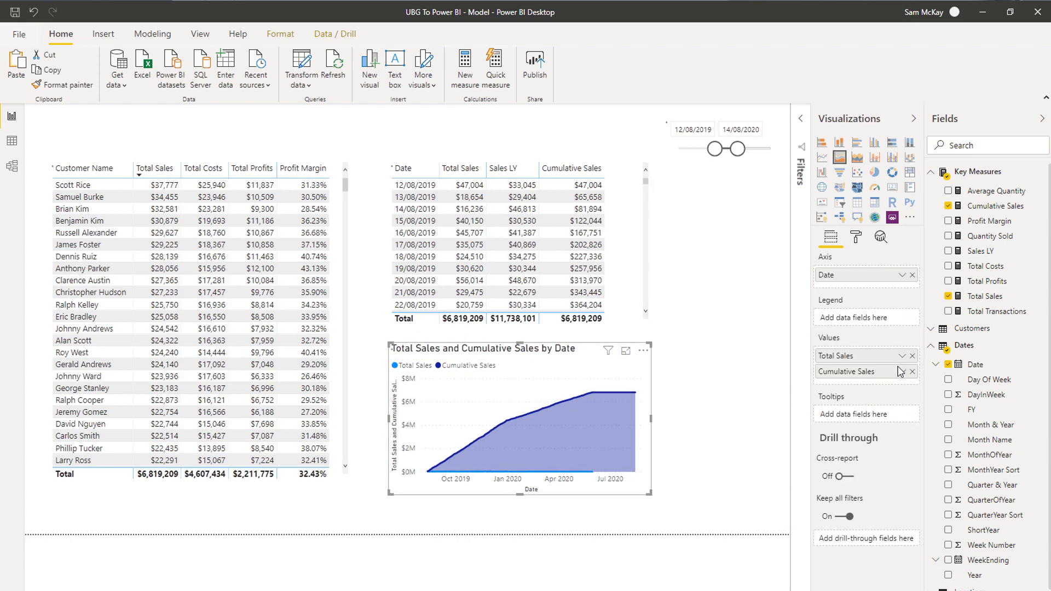
{"action": "left_click", "coordinate": [912, 356]}
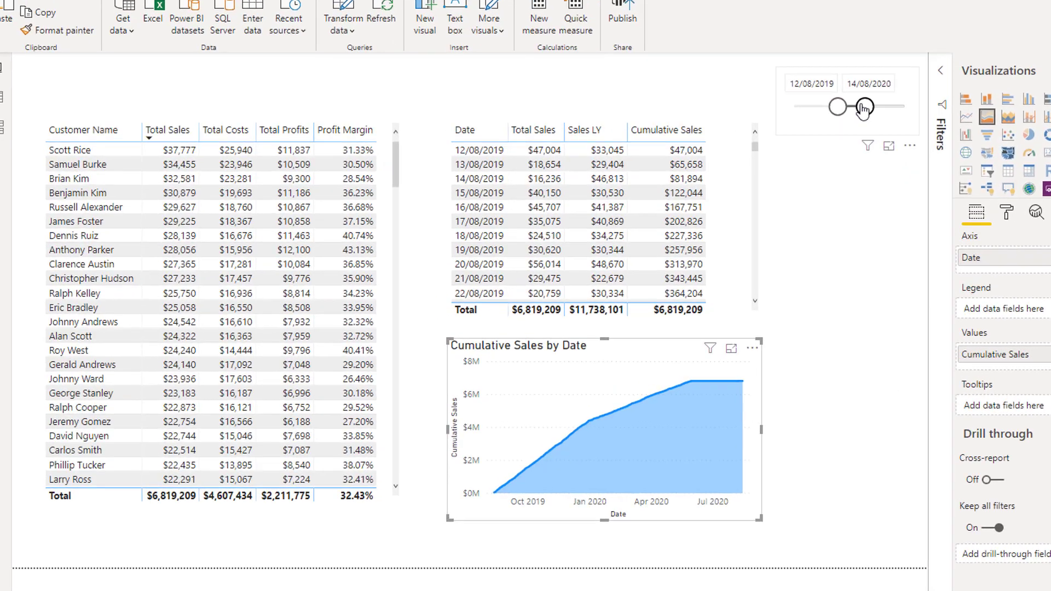
Shift the Date slicer range to 13/04/2019–15/05/2020 and open the formula of the Cumulative Sales measure.
{"action": "left_click_drag", "start_coordinate": [737, 148], "coordinate": [730, 153]}
{"action": "left_click_drag", "start_coordinate": [983, 66], "coordinate": [951, 65]}
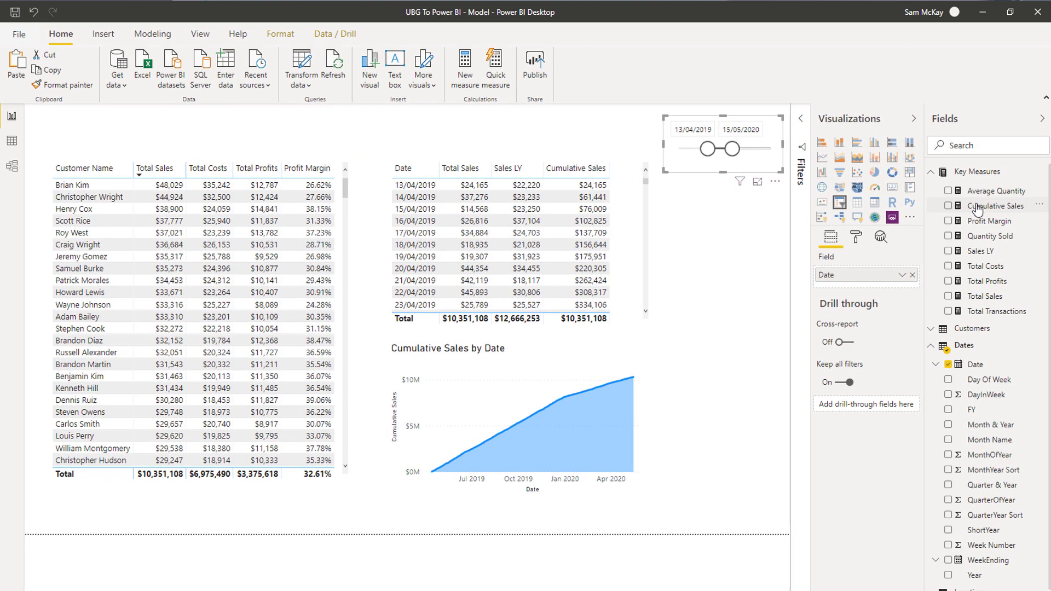
{"action": "left_click", "coordinate": [978, 205]}
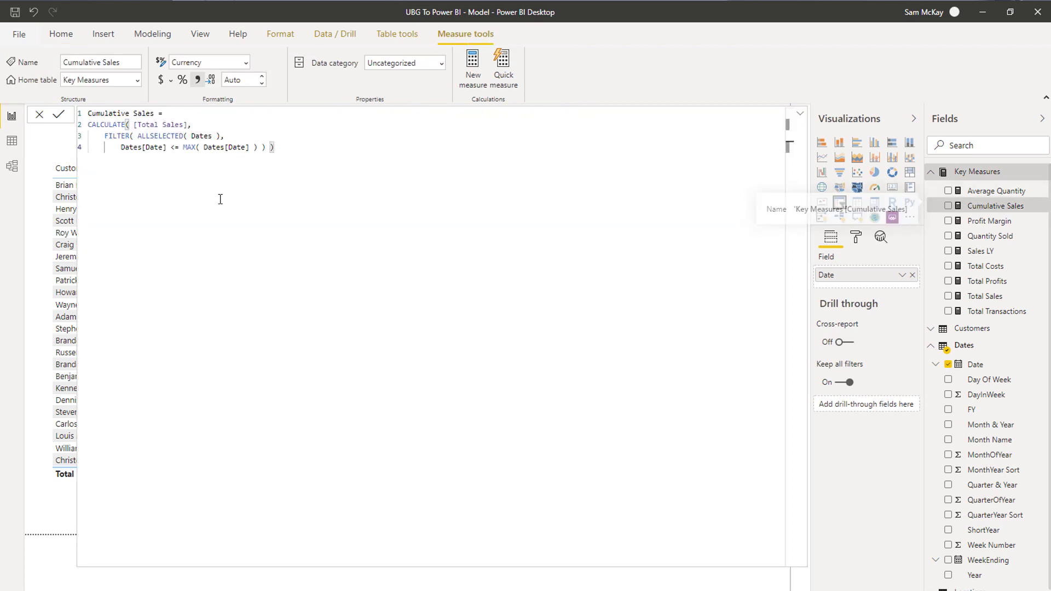
Reopen the Cumulative Sales measure's formula and highlight its FILTER( ALLSELECTED( Dates ), Dates[Date] <= MAX( Dates[Date] ) ) part for review.
{"action": "left_click", "coordinate": [993, 235]}
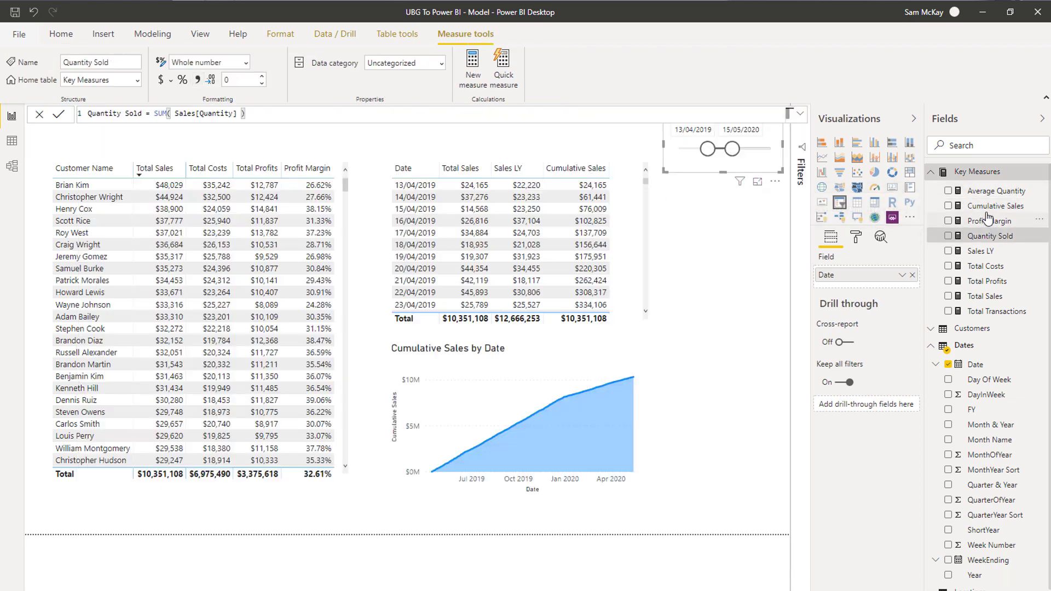
{"action": "left_click", "coordinate": [988, 206]}
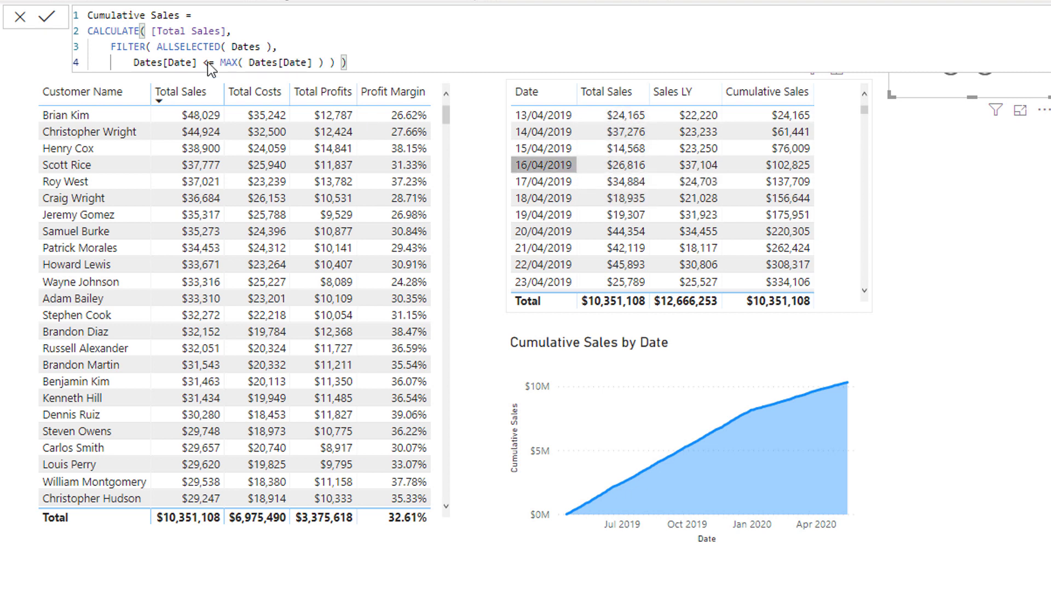
{"action": "left_click_drag", "start_coordinate": [101, 47], "coordinate": [335, 61]}
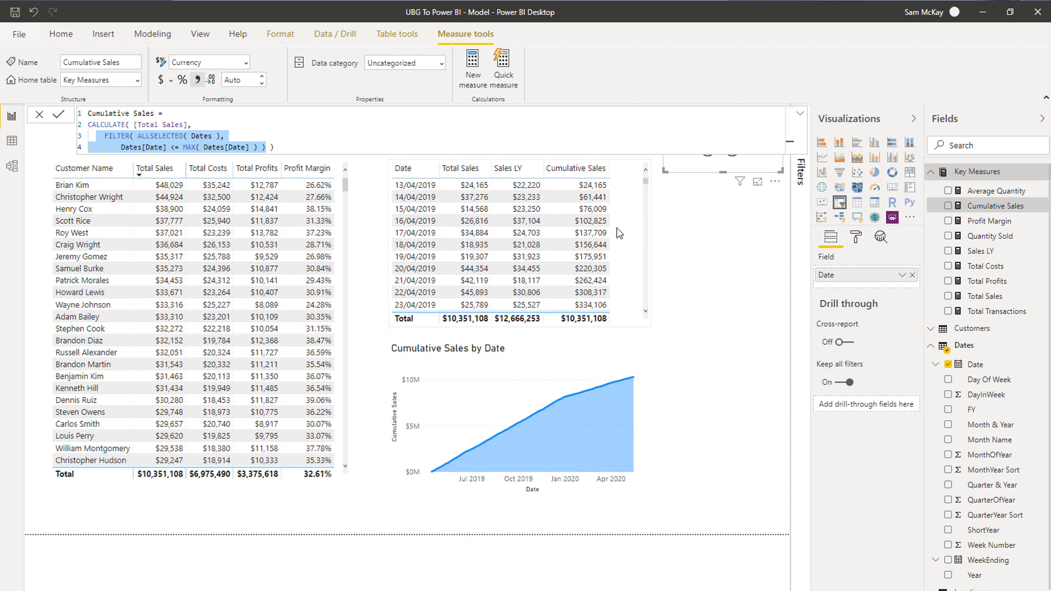
{"action": "left_click", "coordinate": [734, 281]}
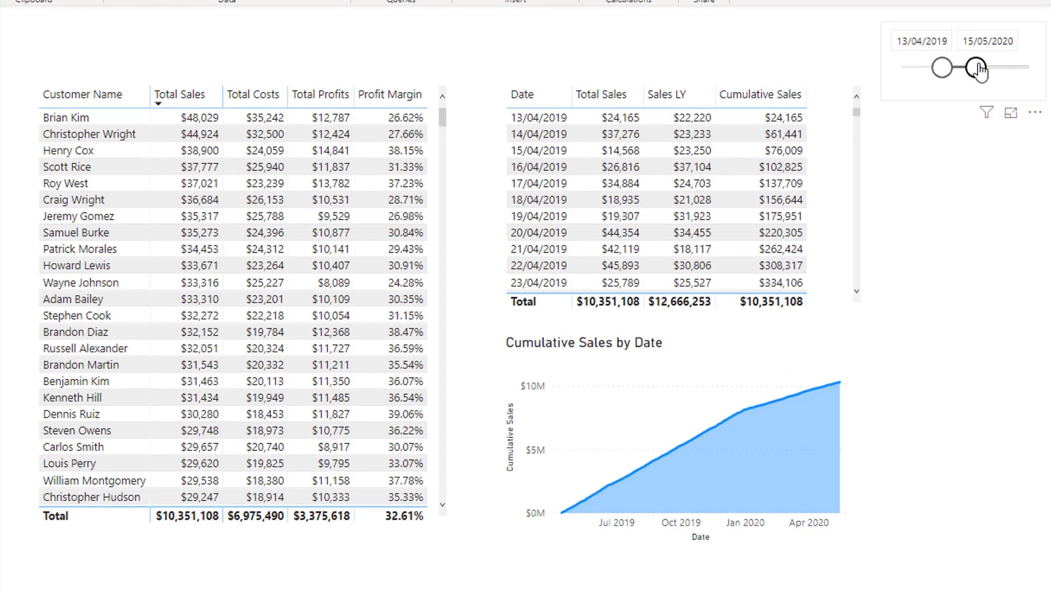
Set the end of the Date slicer range to 15/03/2020 and cross-filter the page by individual customers from the customer table.
{"action": "left_click_drag", "start_coordinate": [977, 69], "coordinate": [972, 68]}
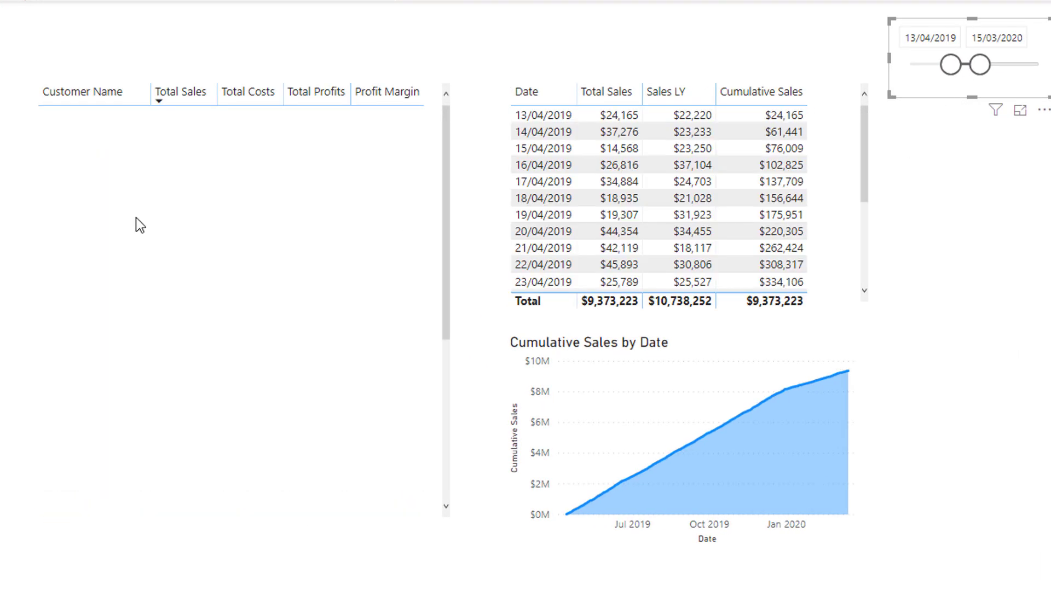
{"action": "left_click", "coordinate": [87, 181]}
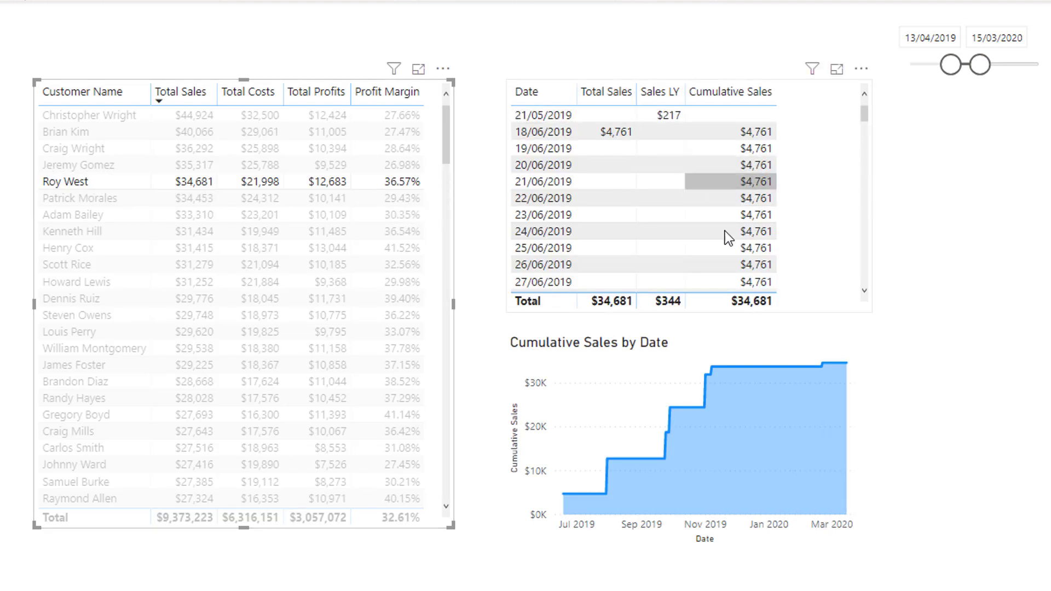
{"action": "left_click", "coordinate": [94, 238]}
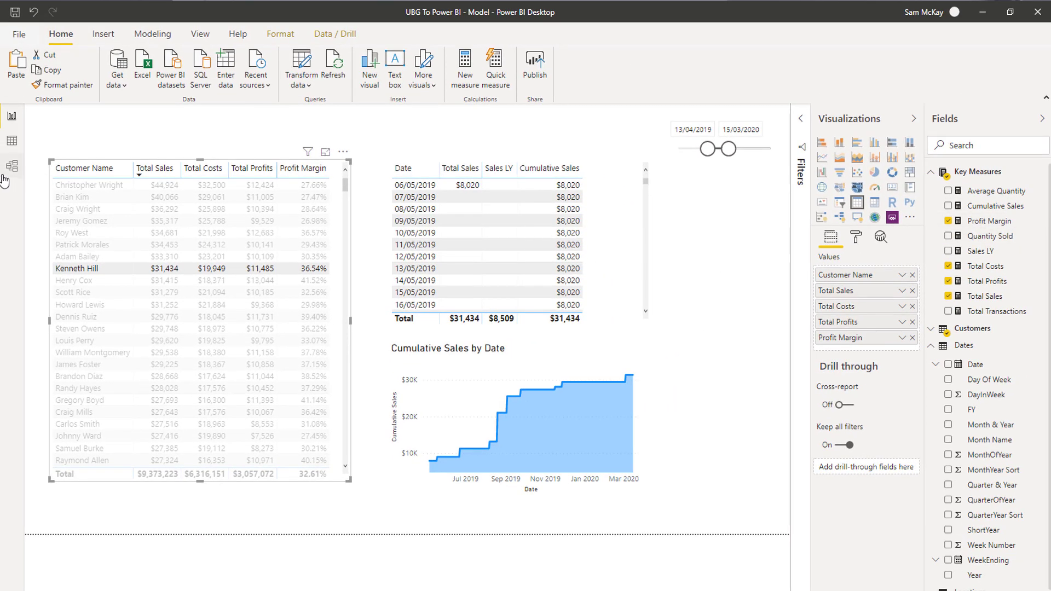
Inspect the Dates-to-Sales relationship in the data model, cross-filter the report by several customers and clear the customer selection.
{"action": "left_click", "coordinate": [12, 166]}
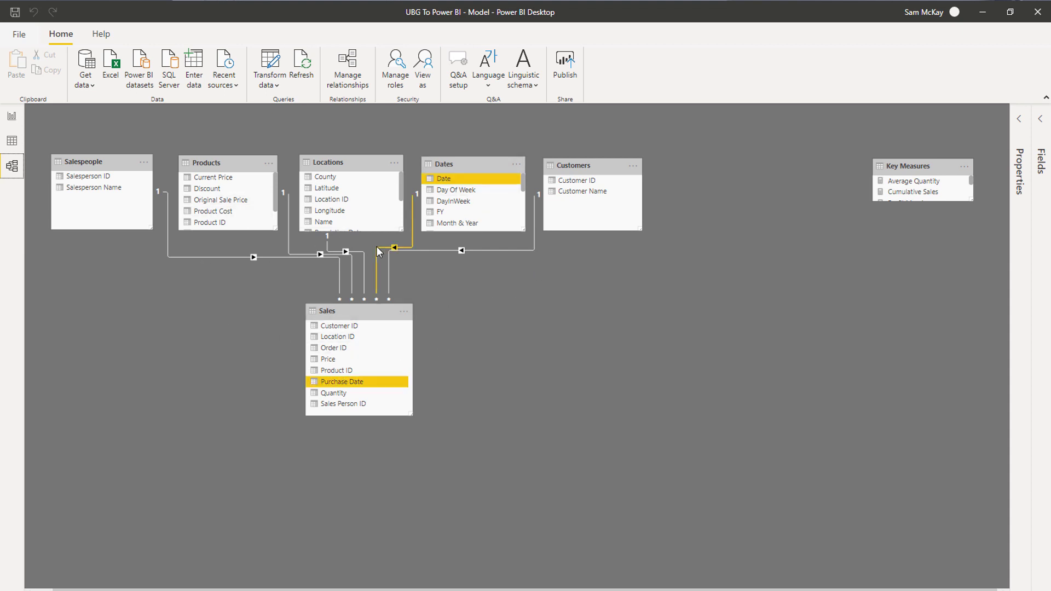
{"action": "left_click", "coordinate": [12, 117]}
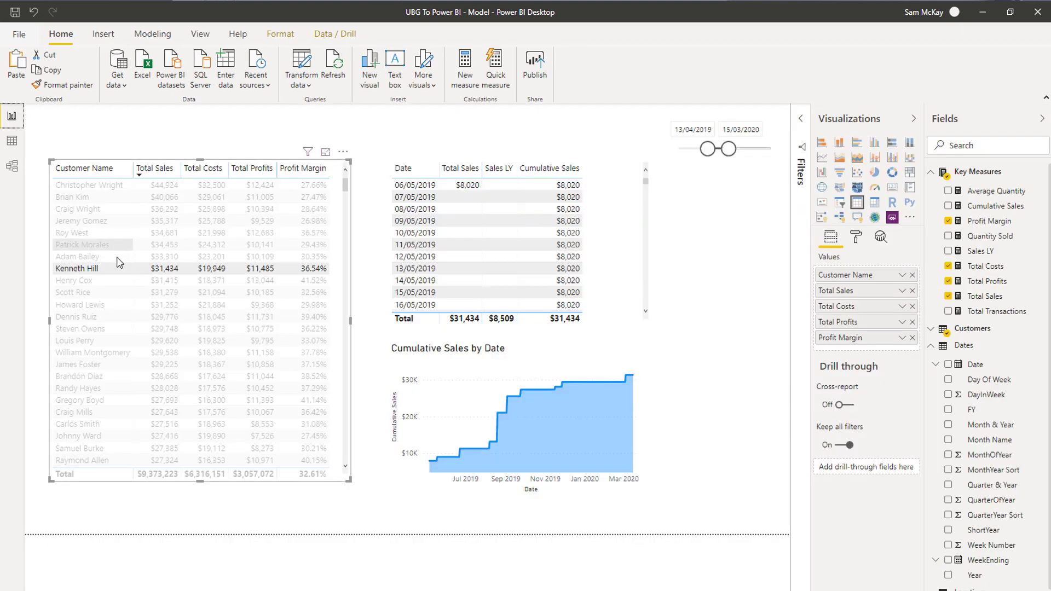
{"action": "left_click", "coordinate": [104, 220]}
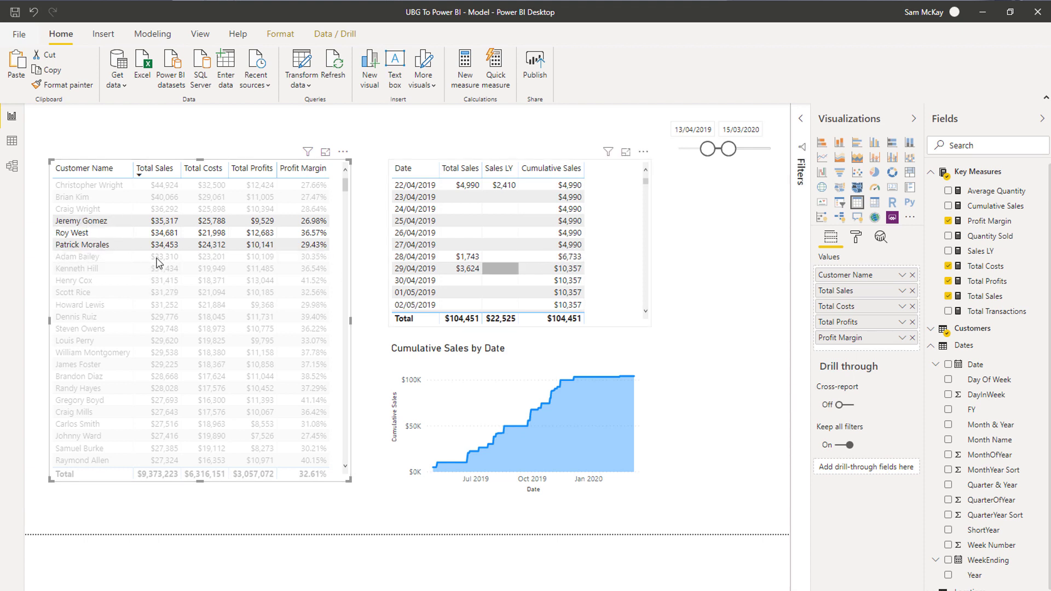
{"action": "left_click", "coordinate": [103, 246]}
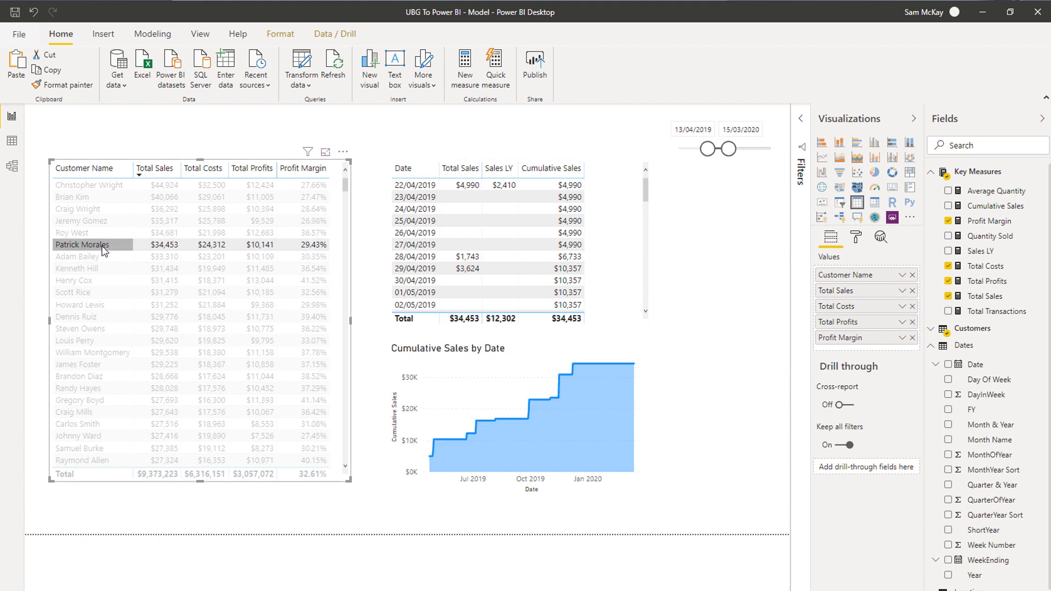
{"action": "left_click", "coordinate": [80, 247]}
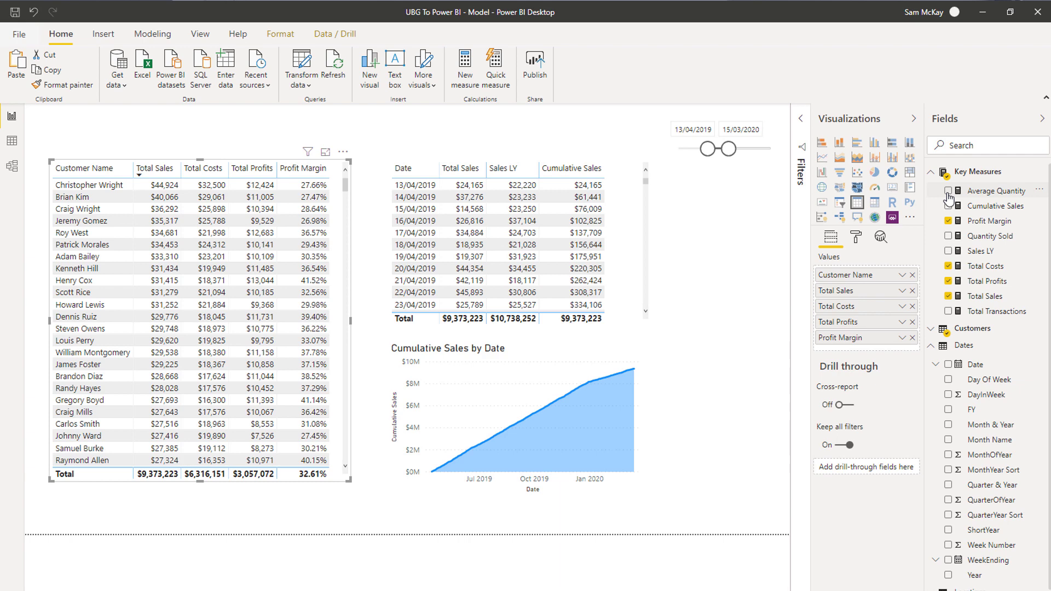
Collapse the Key Measures table, then create and load a blank manually entered table named Cumulative Measures.
{"action": "left_click", "coordinate": [985, 206]}
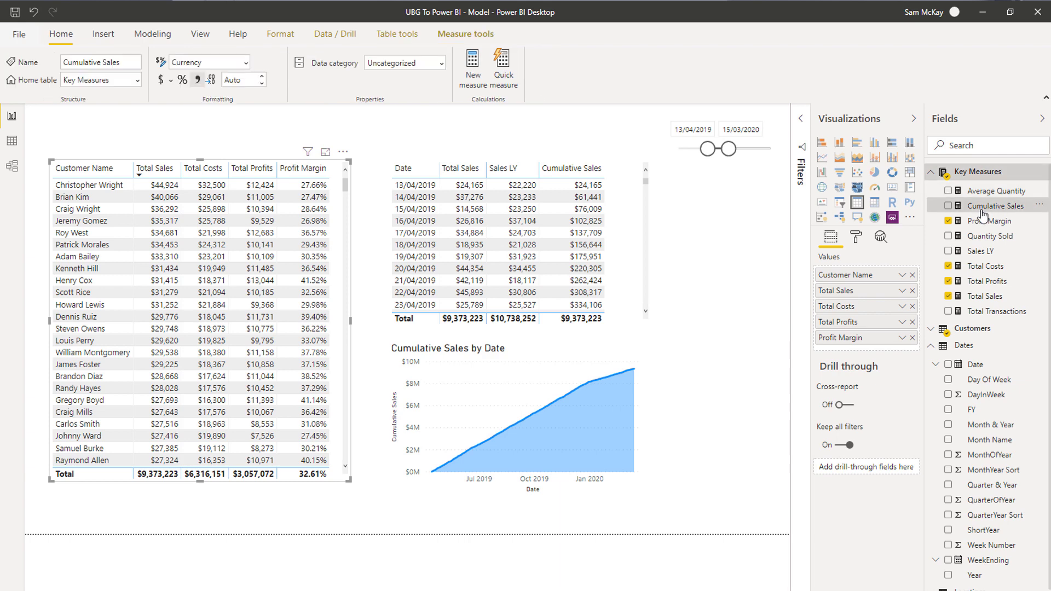
{"action": "left_click", "coordinate": [931, 174]}
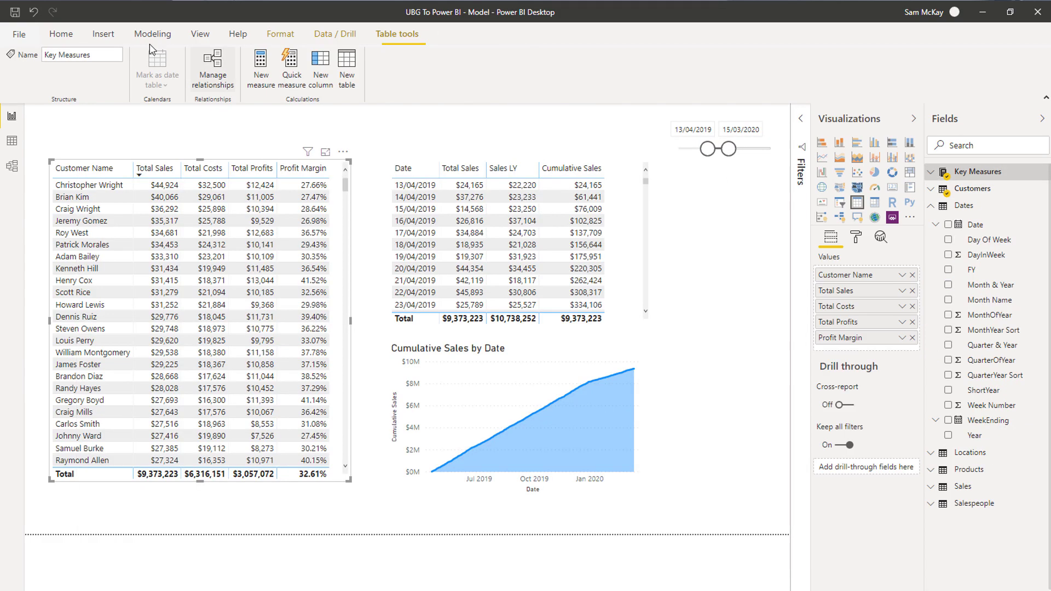
{"action": "left_click", "coordinate": [60, 34]}
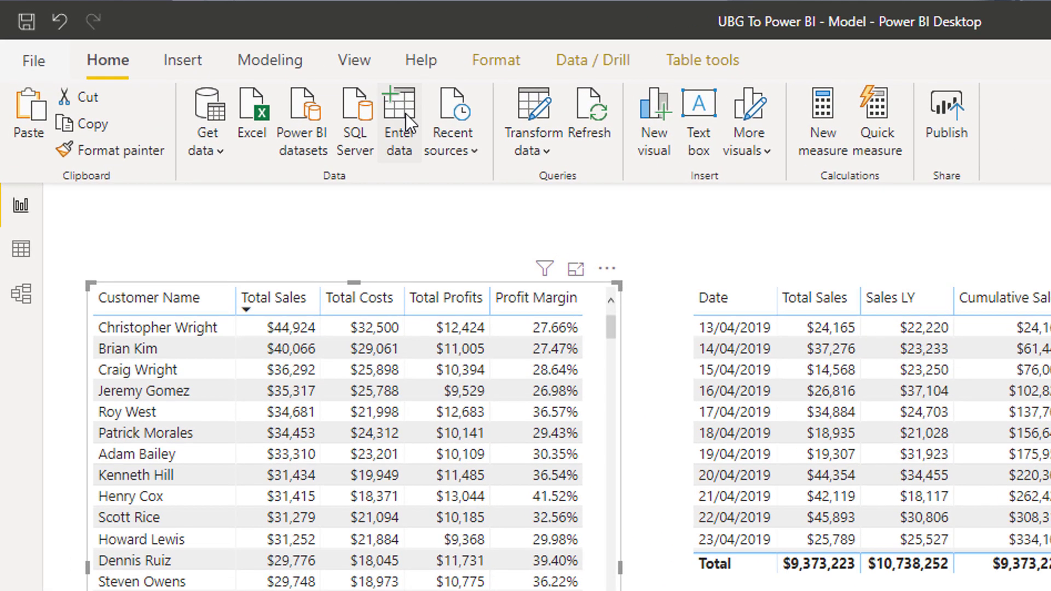
{"action": "left_click", "coordinate": [402, 123]}
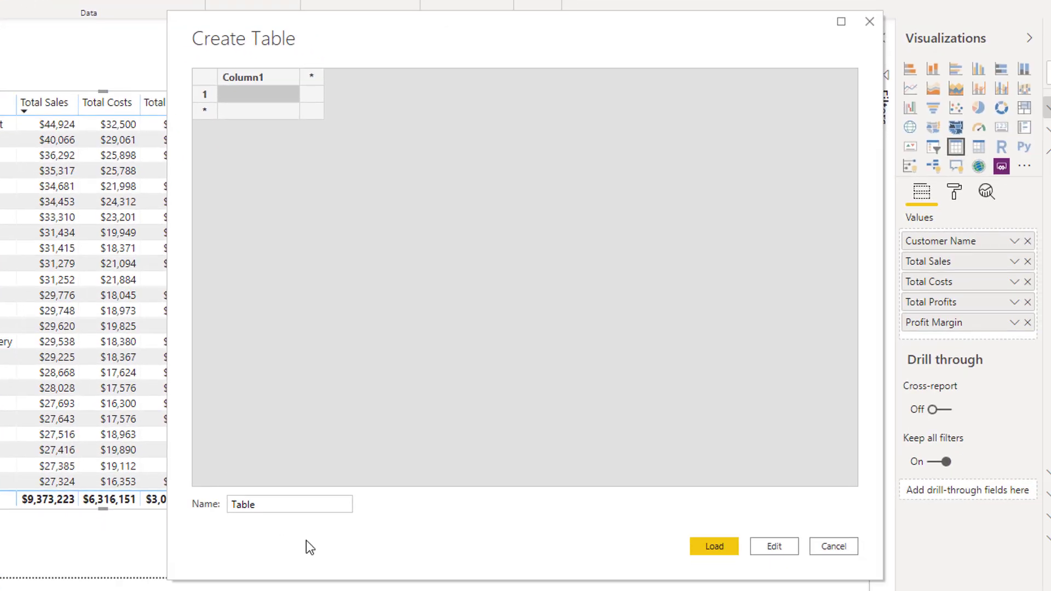
{"action": "left_click_drag", "start_coordinate": [278, 504], "coordinate": [187, 491]}
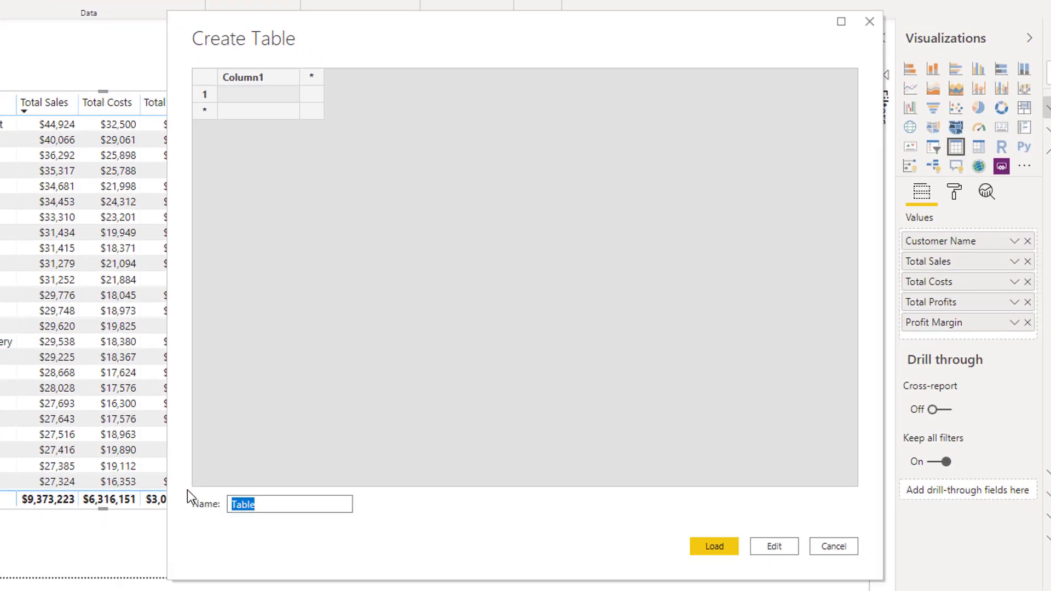
{"action": "type", "text": "Cumulative Measures"}
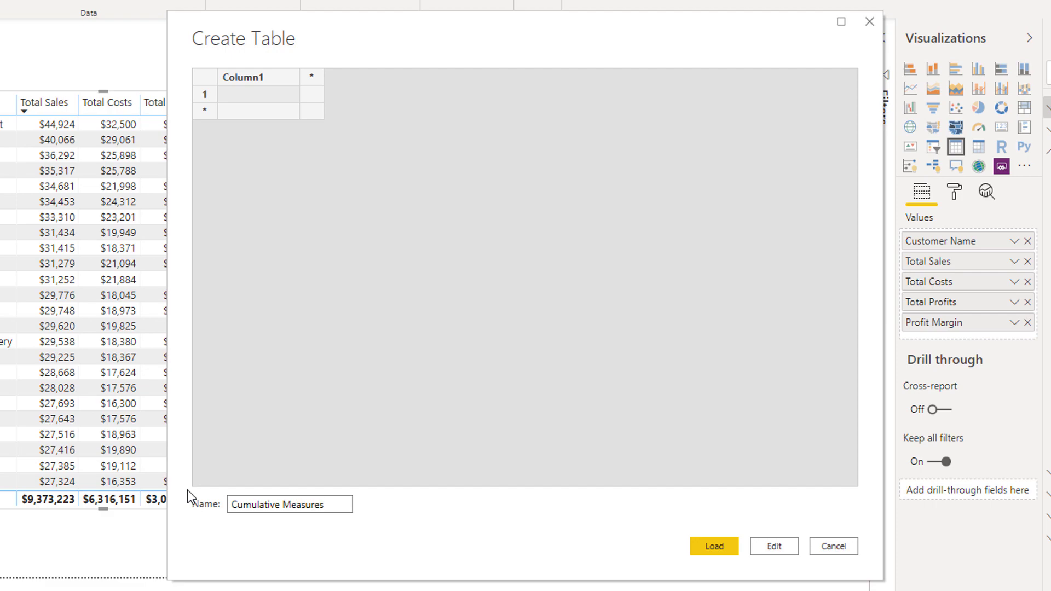
{"action": "key", "text": "Return"}
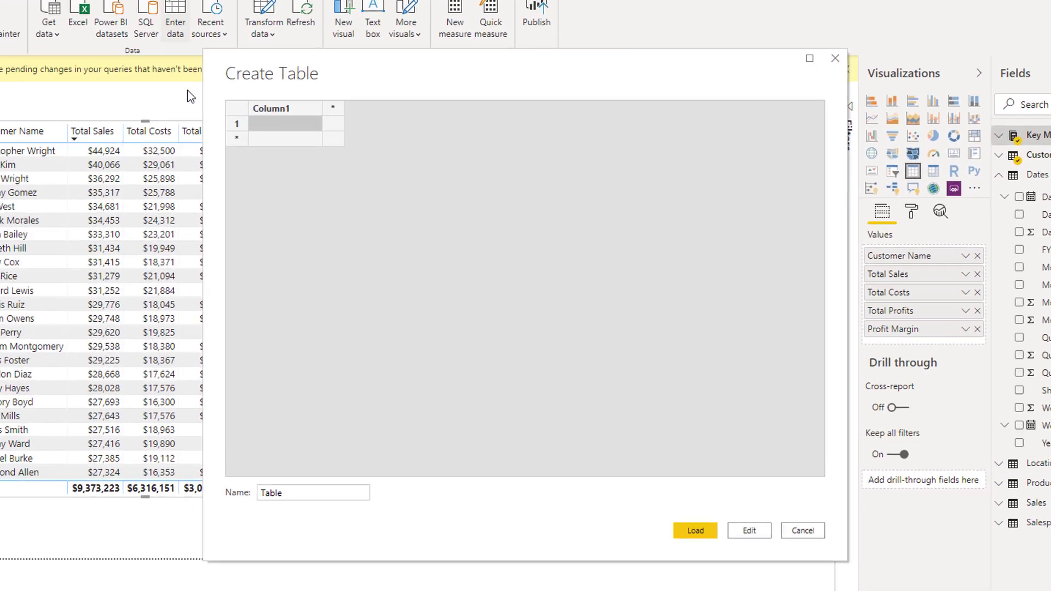
Name a second blank manually entered table Time Comparison and load it into the model.
{"action": "left_click_drag", "start_coordinate": [275, 504], "coordinate": [218, 502]}
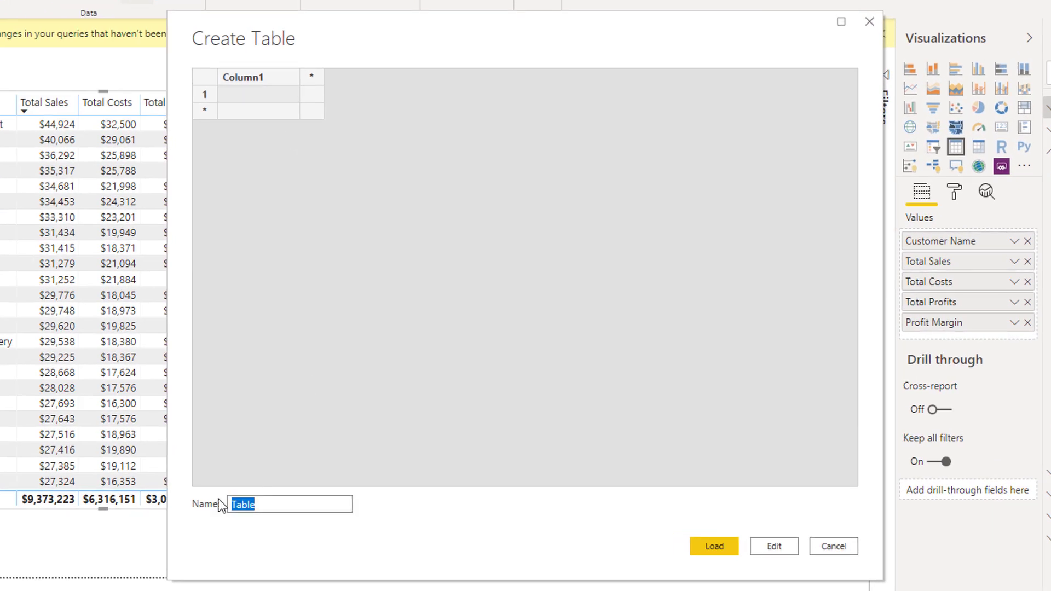
{"action": "key", "text": "Return"}
{"action": "key", "text": "BackSpace"}
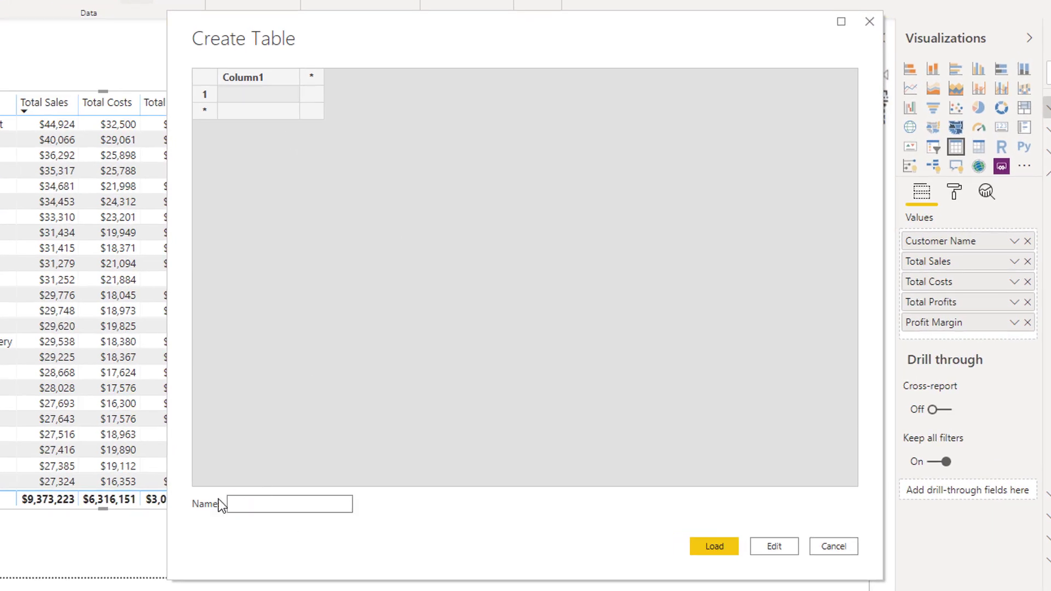
{"action": "type", "text": "Time Comp"}
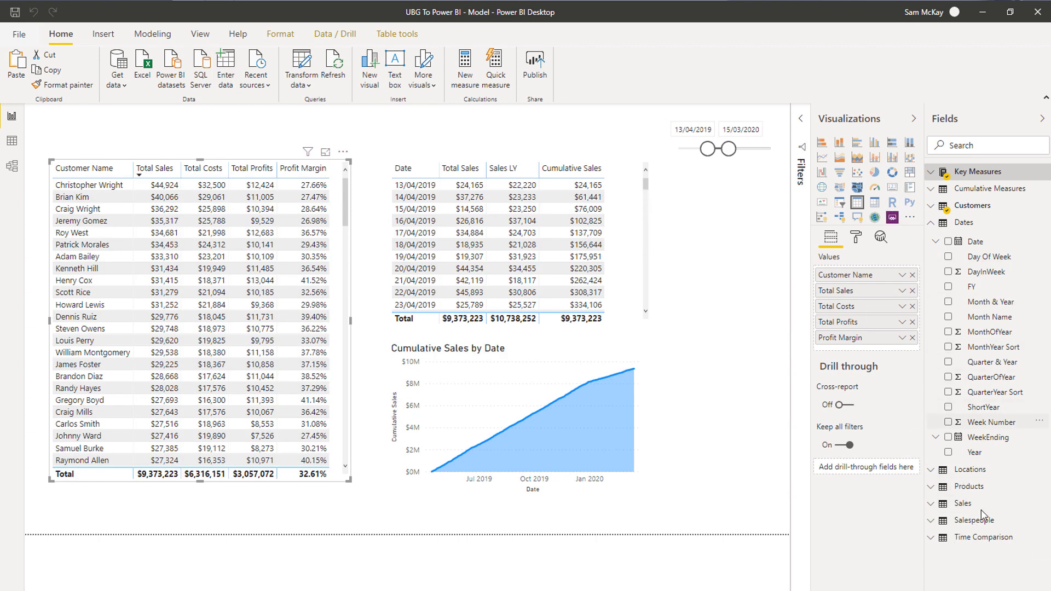
Stack the Cumulative Measures and Time Comparison tables beneath Key Measures in the model diagram and return to the report.
{"action": "left_click", "coordinate": [12, 166]}
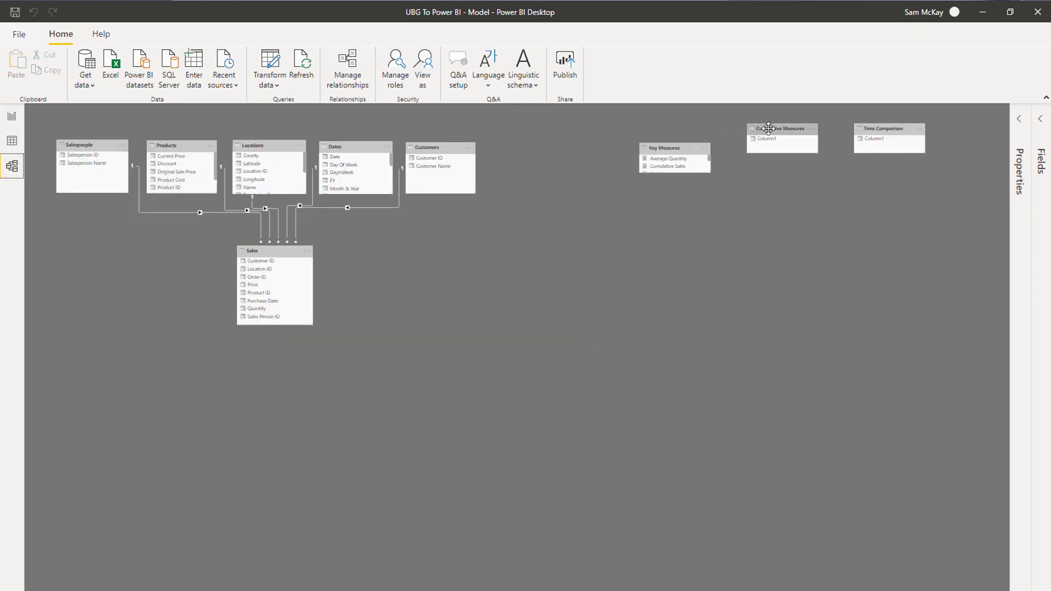
{"action": "left_click_drag", "start_coordinate": [772, 129], "coordinate": [664, 191]}
{"action": "left_click_drag", "start_coordinate": [898, 129], "coordinate": [680, 228]}
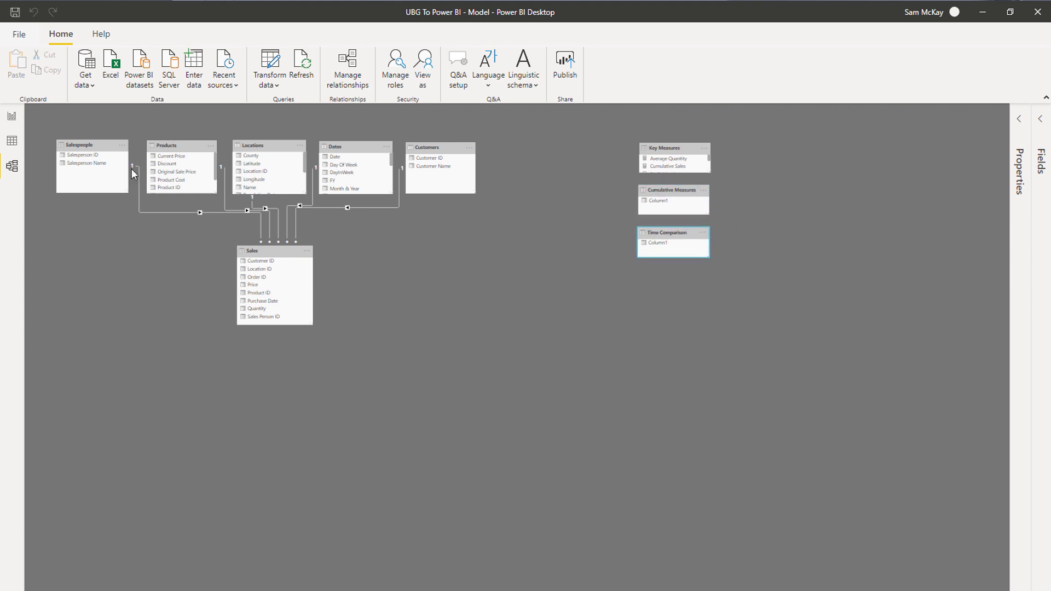
{"action": "left_click", "coordinate": [11, 116]}
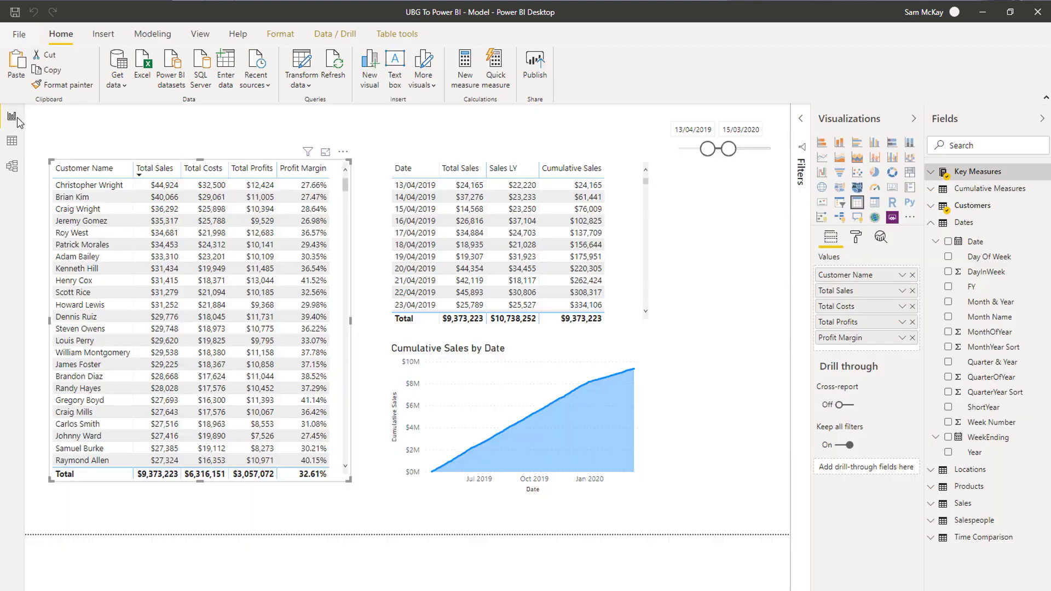
Change the home table of the Cumulative Sales measure to Cumulative Measures.
{"action": "left_click", "coordinate": [932, 175]}
{"action": "left_click", "coordinate": [974, 209]}
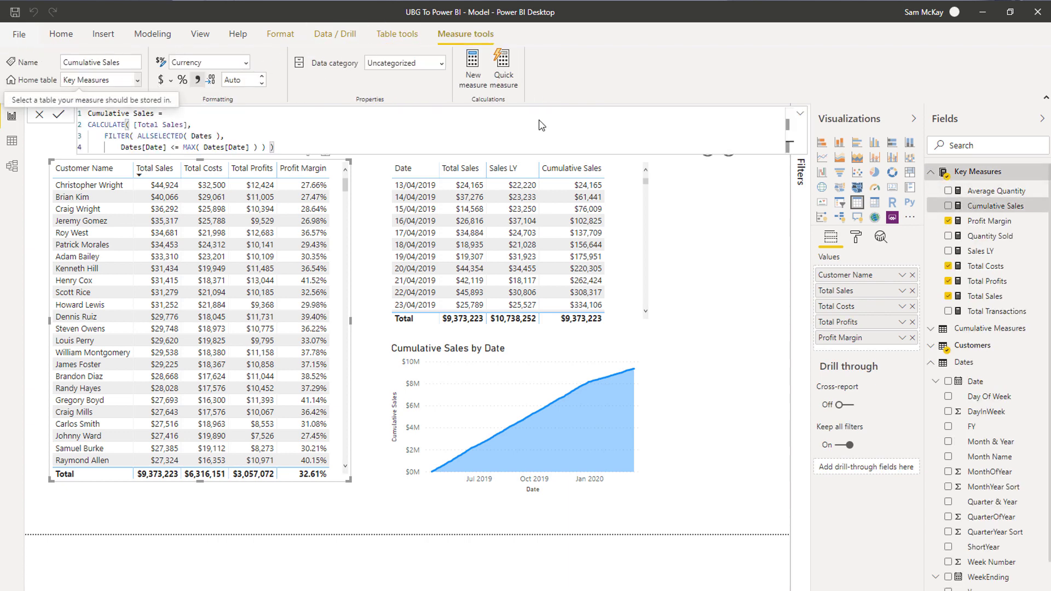
{"action": "left_click", "coordinate": [138, 82]}
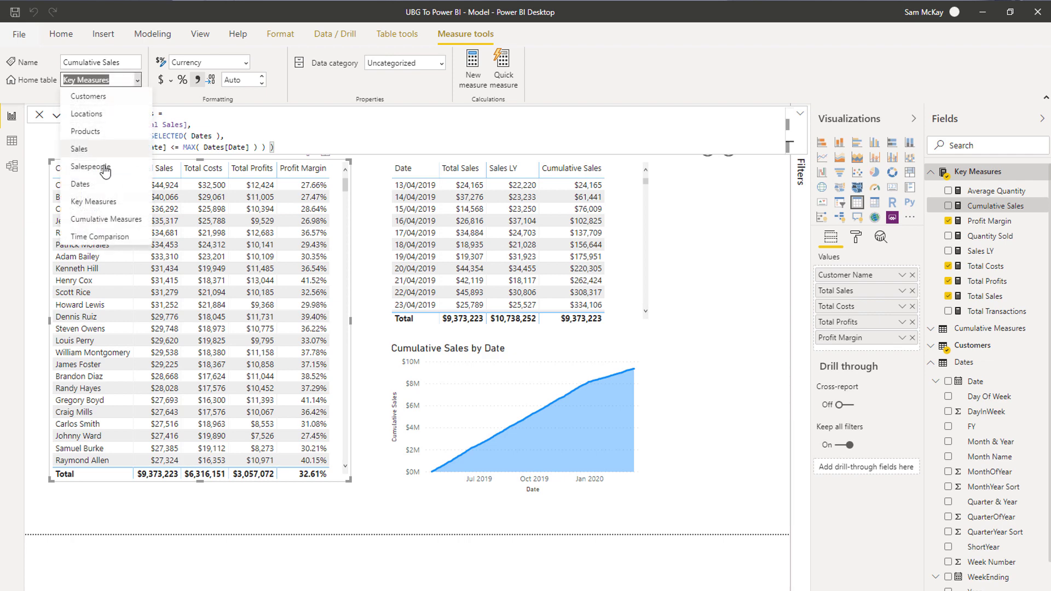
{"action": "left_click", "coordinate": [93, 201]}
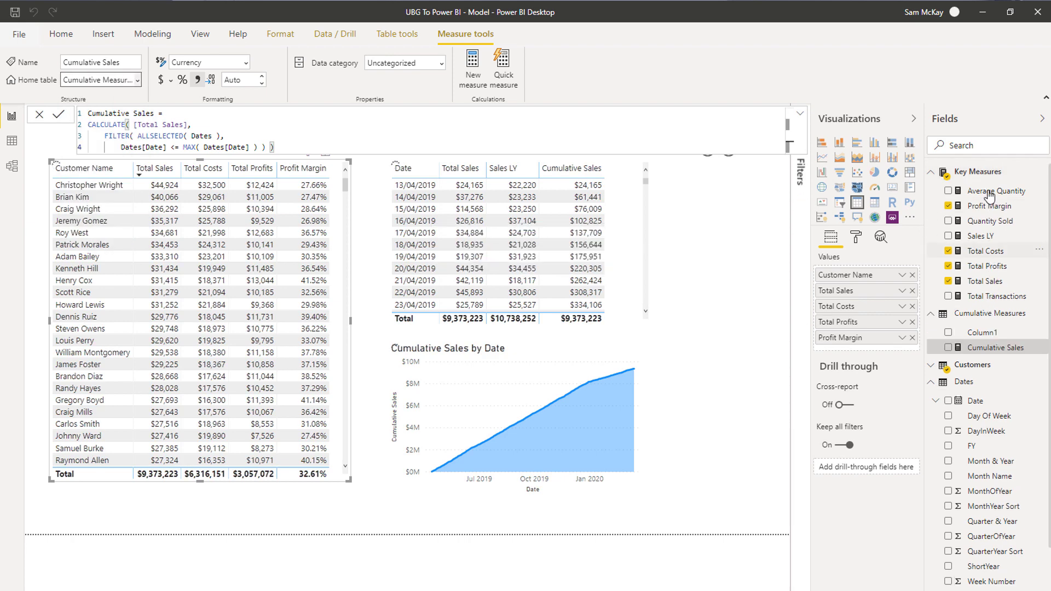
Change the home table of the Sales LY measure to Time Comparison.
{"action": "left_click", "coordinate": [980, 236]}
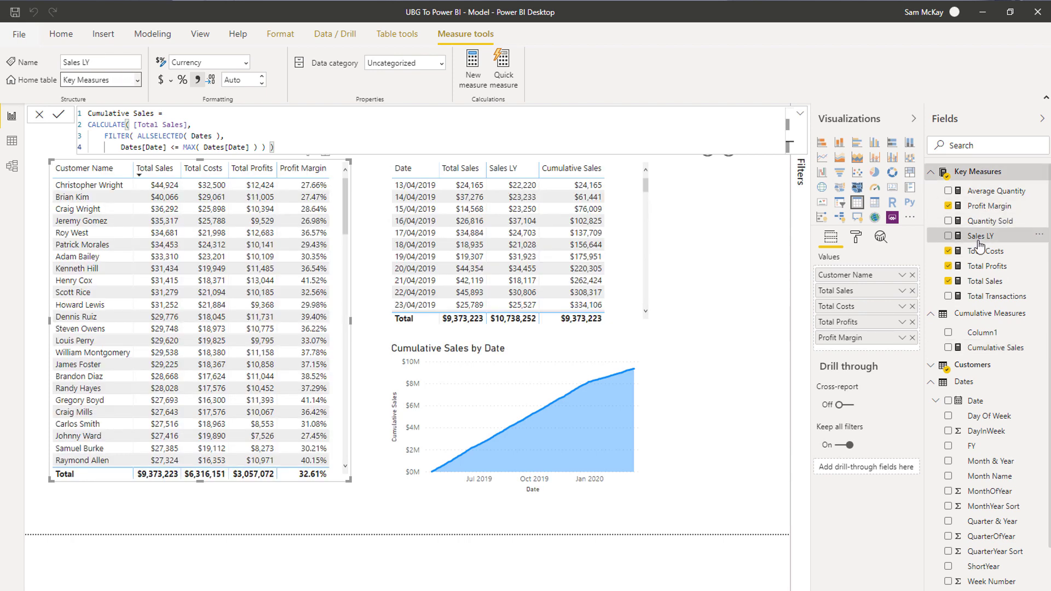
{"action": "left_click", "coordinate": [138, 82]}
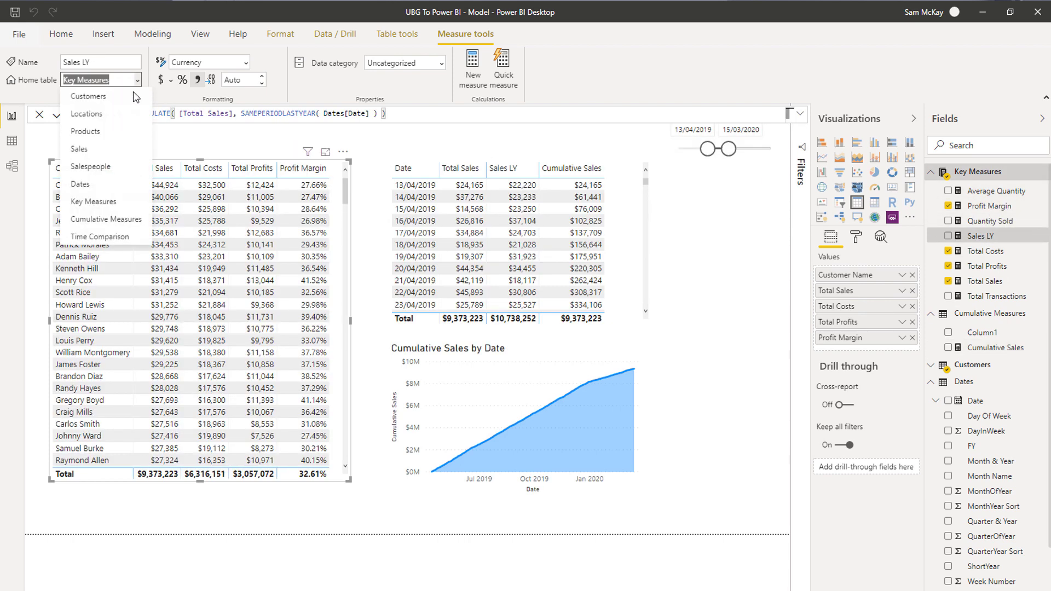
{"action": "key", "text": "Escape"}
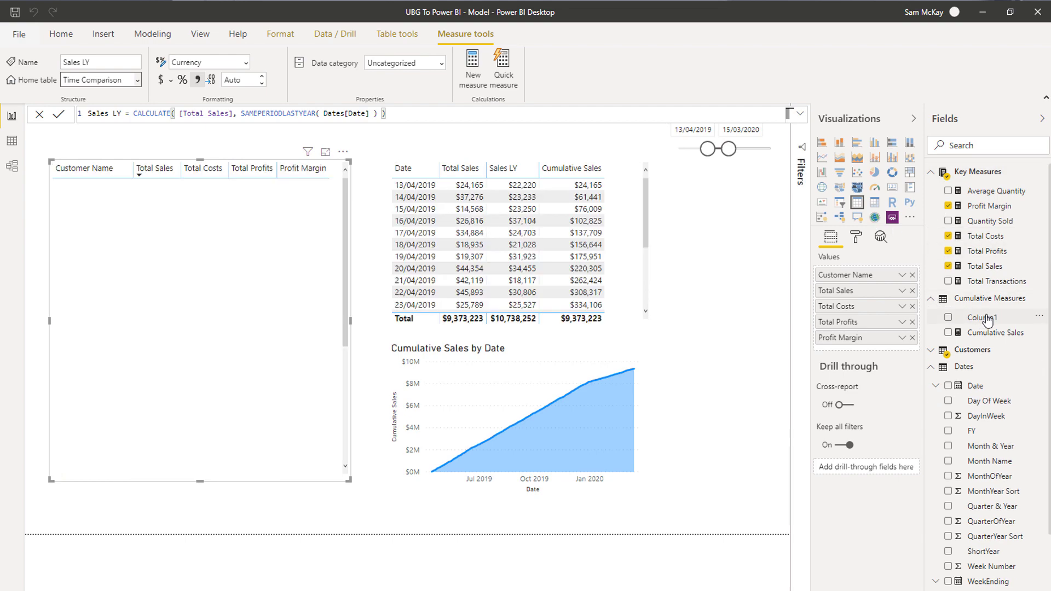
Delete the placeholder Column1 from the Cumulative Measures table.
{"action": "left_click", "coordinate": [981, 319]}
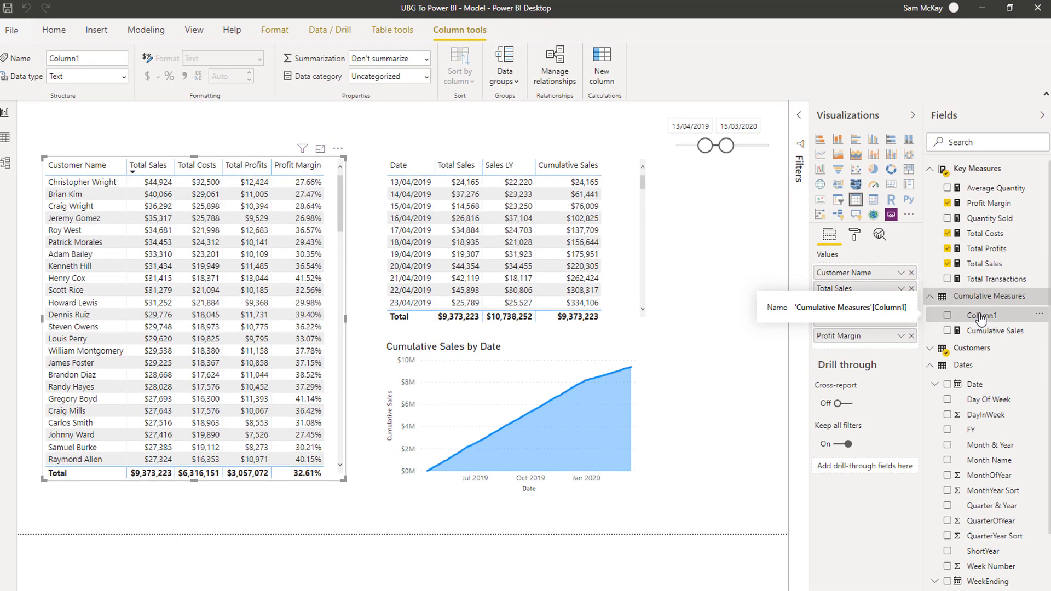
{"action": "right_click", "coordinate": [980, 316]}
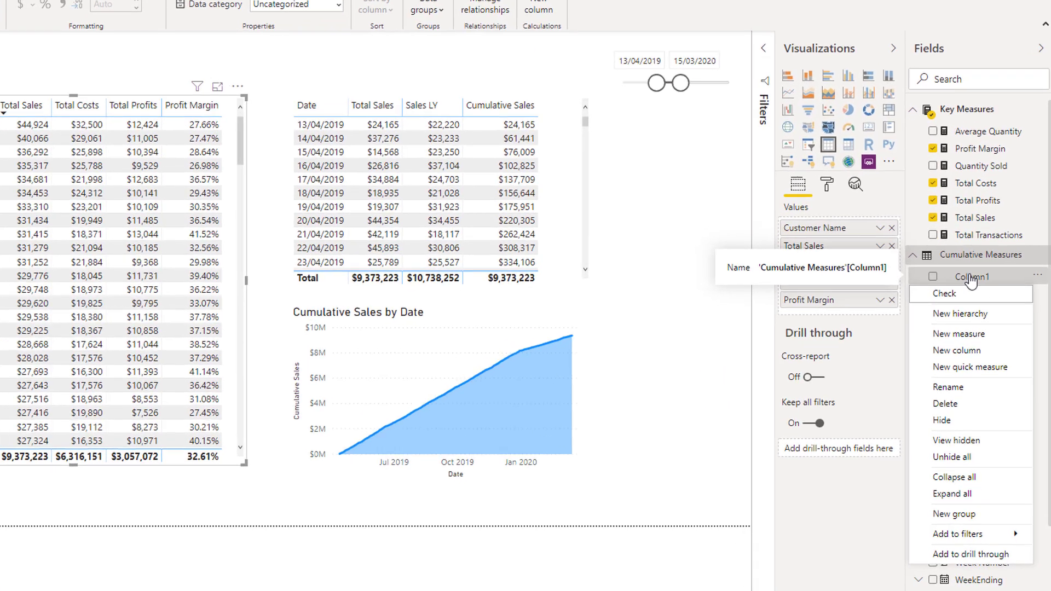
{"action": "left_click", "coordinate": [991, 423]}
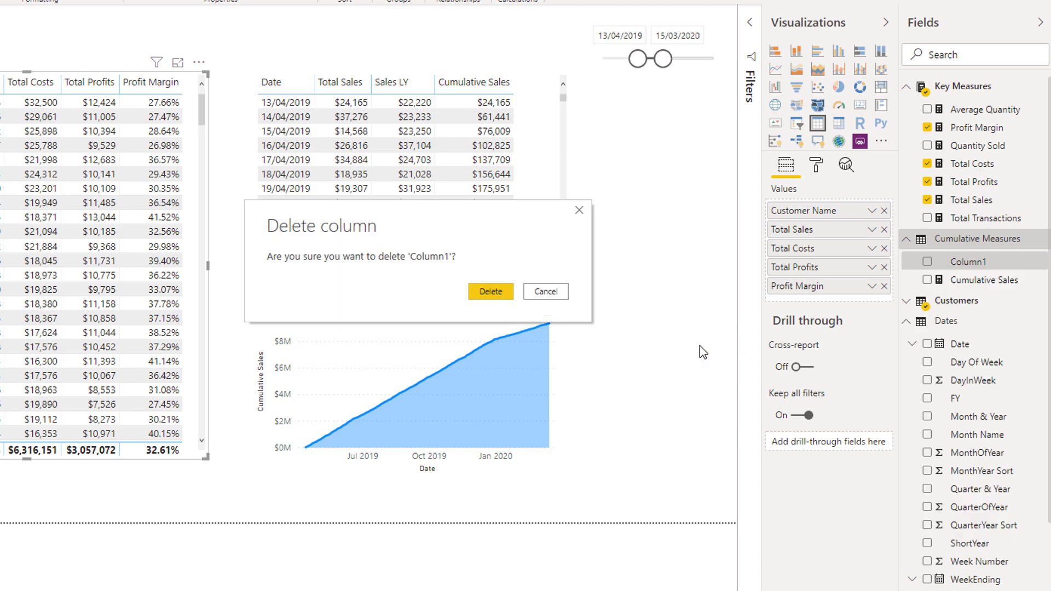
{"action": "left_click", "coordinate": [499, 293]}
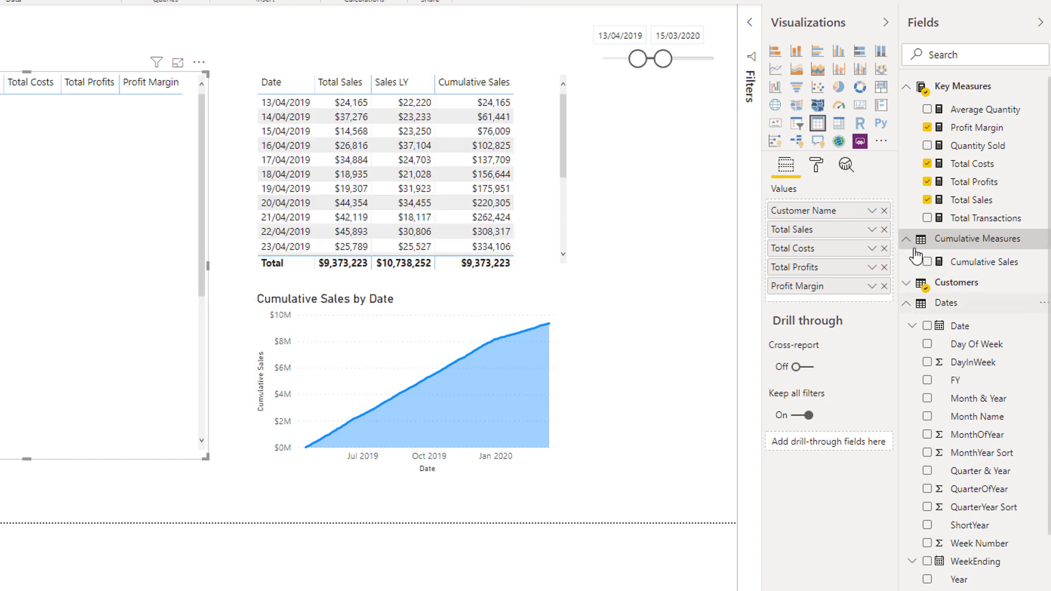
Delete the placeholder Column1 from the Time Comparison table, and collapse and reopen the field list to refresh the table grouping.
{"action": "left_click", "coordinate": [904, 239]}
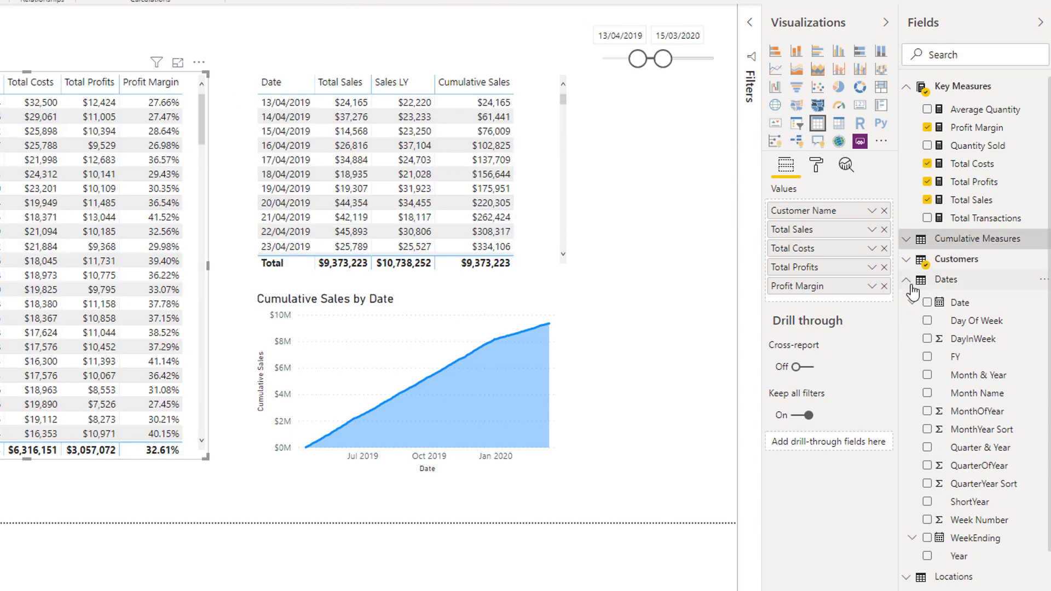
{"action": "left_click", "coordinate": [908, 280]}
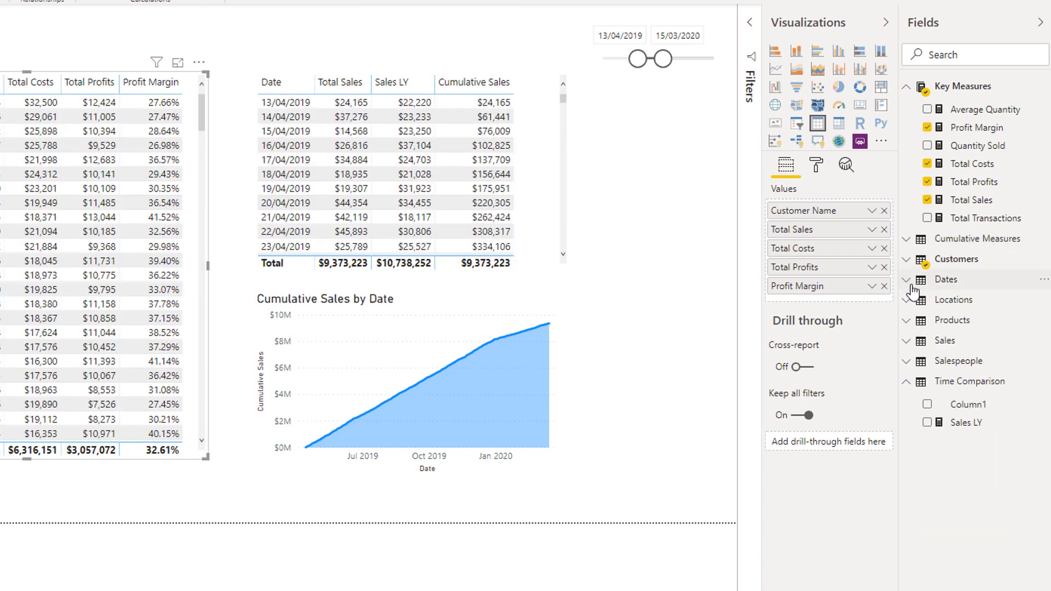
{"action": "right_click", "coordinate": [958, 404]}
{"action": "left_click", "coordinate": [967, 243]}
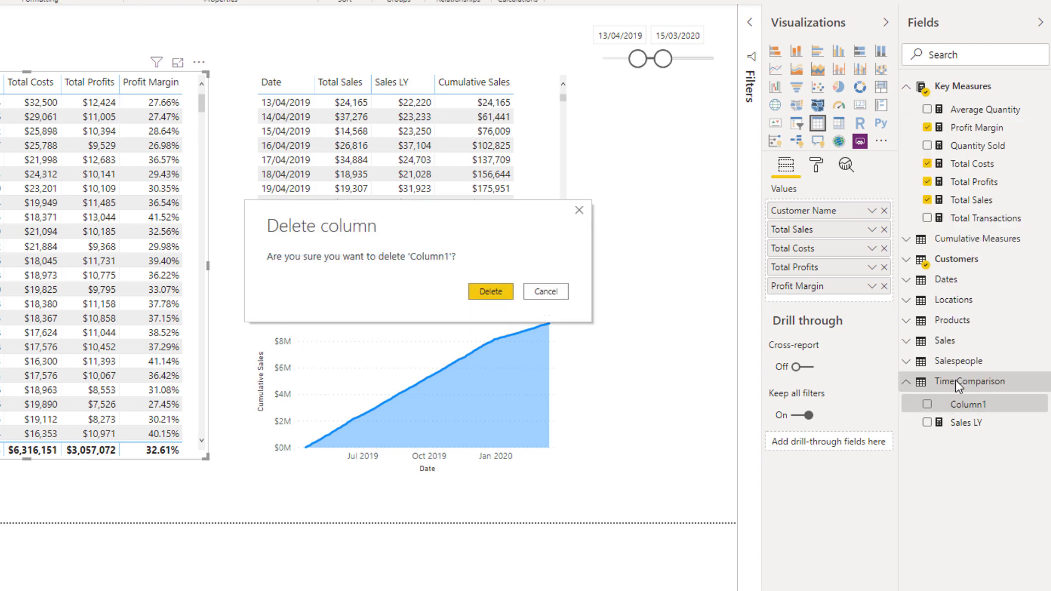
{"action": "left_click", "coordinate": [491, 296]}
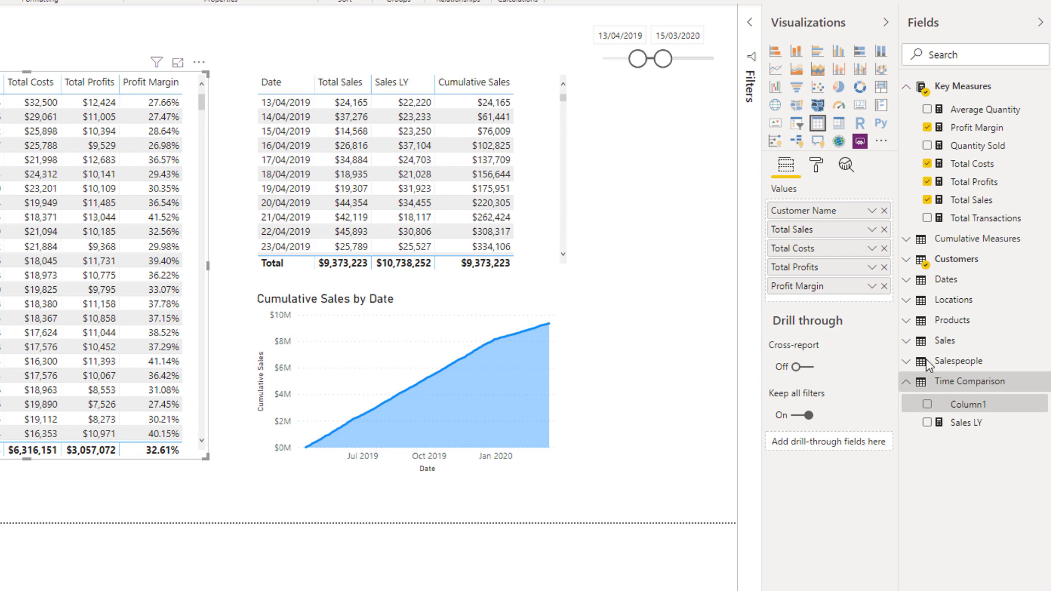
{"action": "left_click", "coordinate": [1040, 23]}
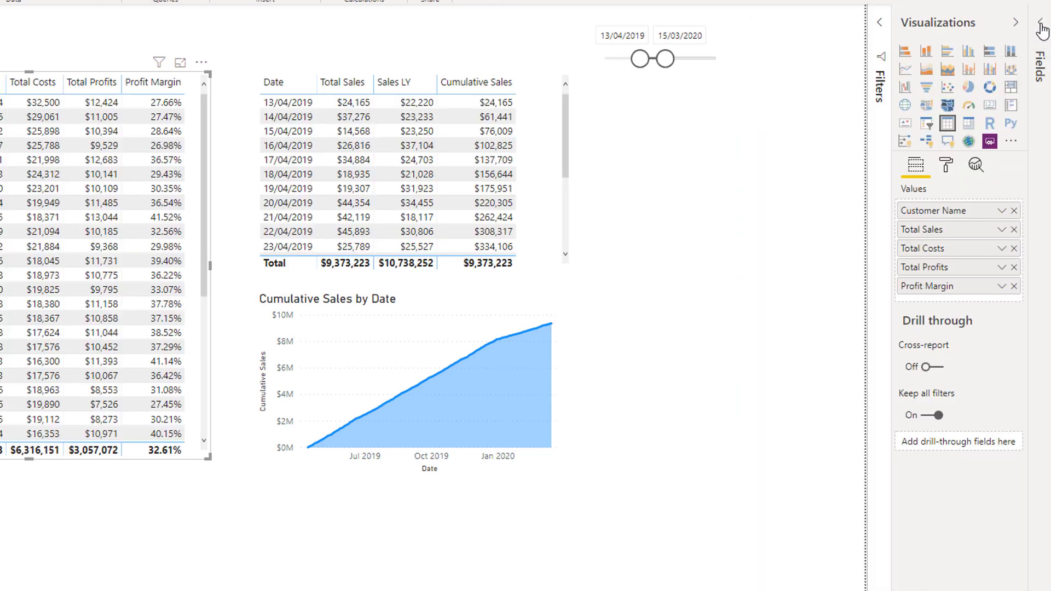
{"action": "left_click", "coordinate": [1041, 25]}
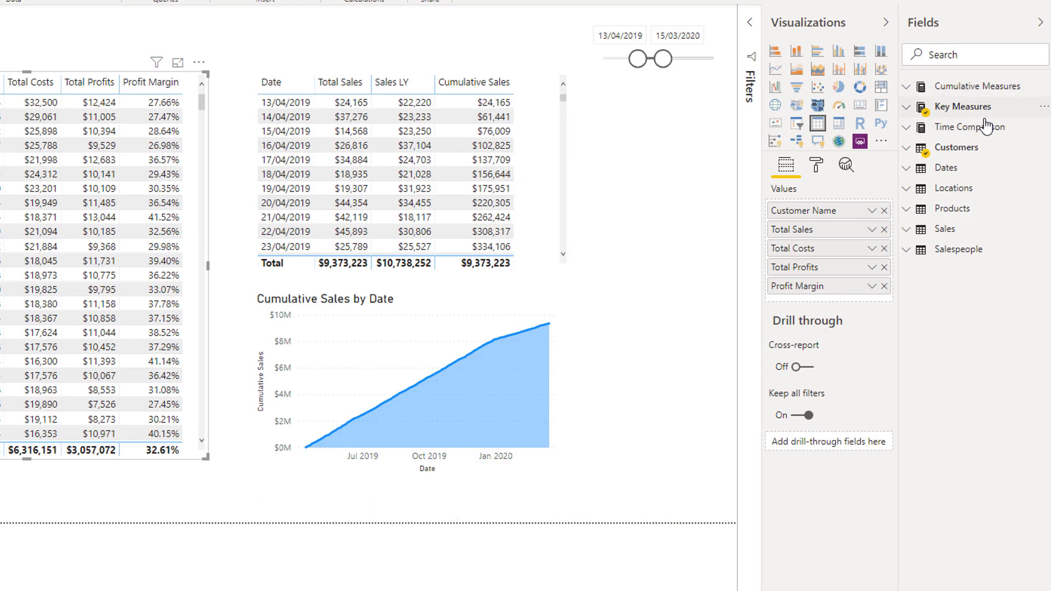
Check the contents of the Cumulative Measures, Key Measures and Time Comparison tables one after another, collapsing each again.
{"action": "left_click", "coordinate": [908, 87]}
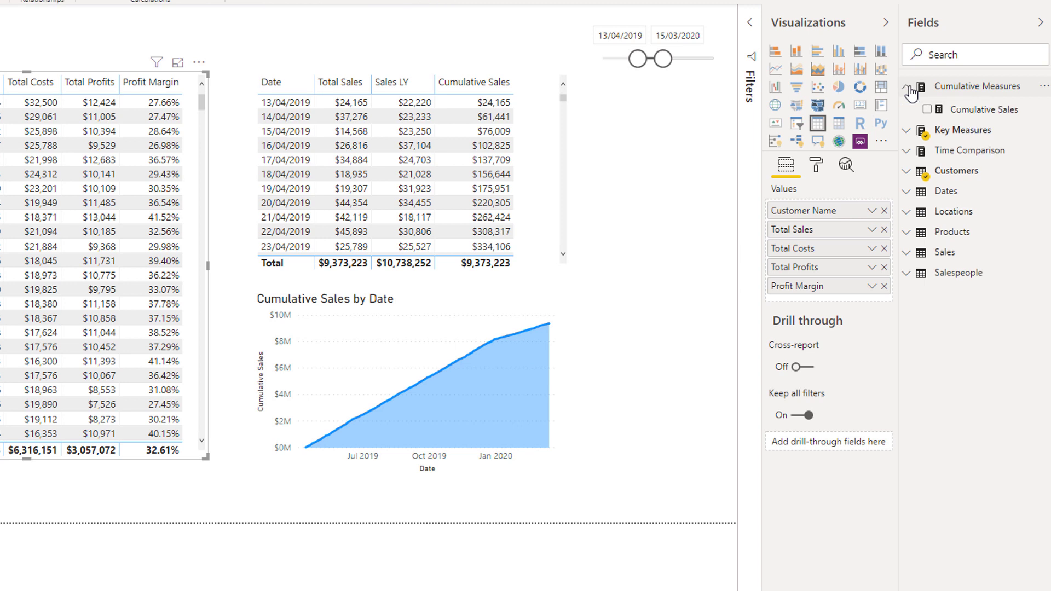
{"action": "left_click", "coordinate": [908, 87]}
{"action": "left_click", "coordinate": [906, 108]}
{"action": "left_click", "coordinate": [906, 108]}
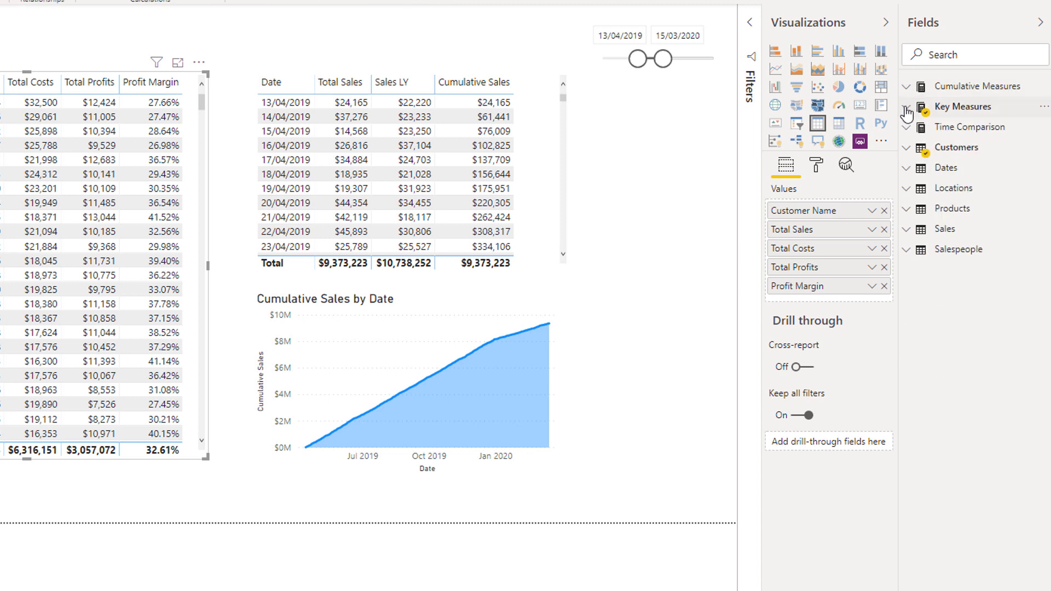
{"action": "left_click", "coordinate": [906, 129]}
{"action": "left_click", "coordinate": [906, 130]}
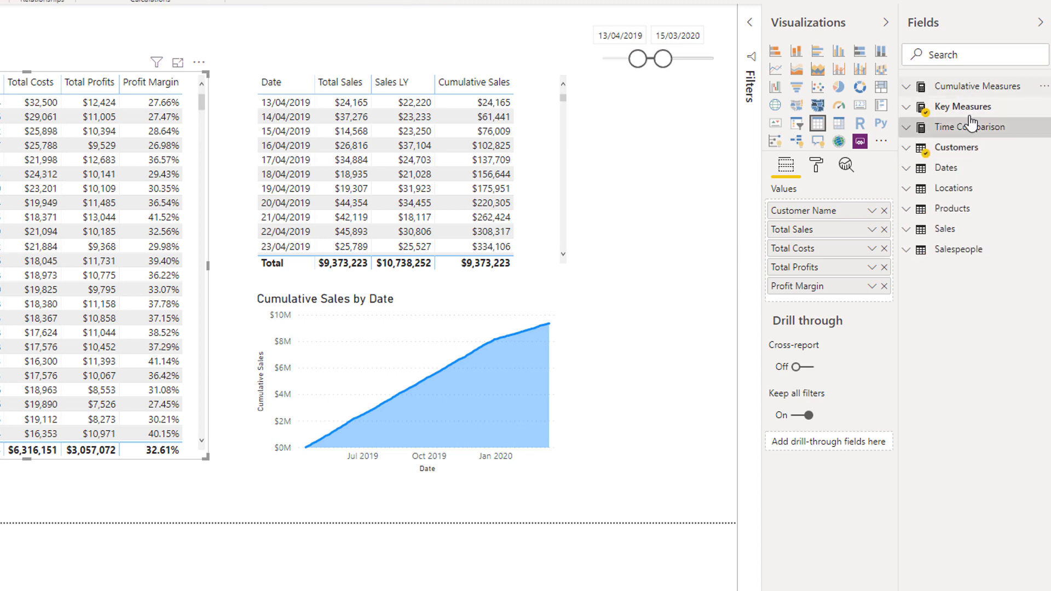
Examine the [Total Sales] reference in the Sales LY formula, collapse Time Comparison and list the measures in Key Measures.
{"action": "left_click", "coordinate": [955, 127]}
{"action": "left_click", "coordinate": [958, 148]}
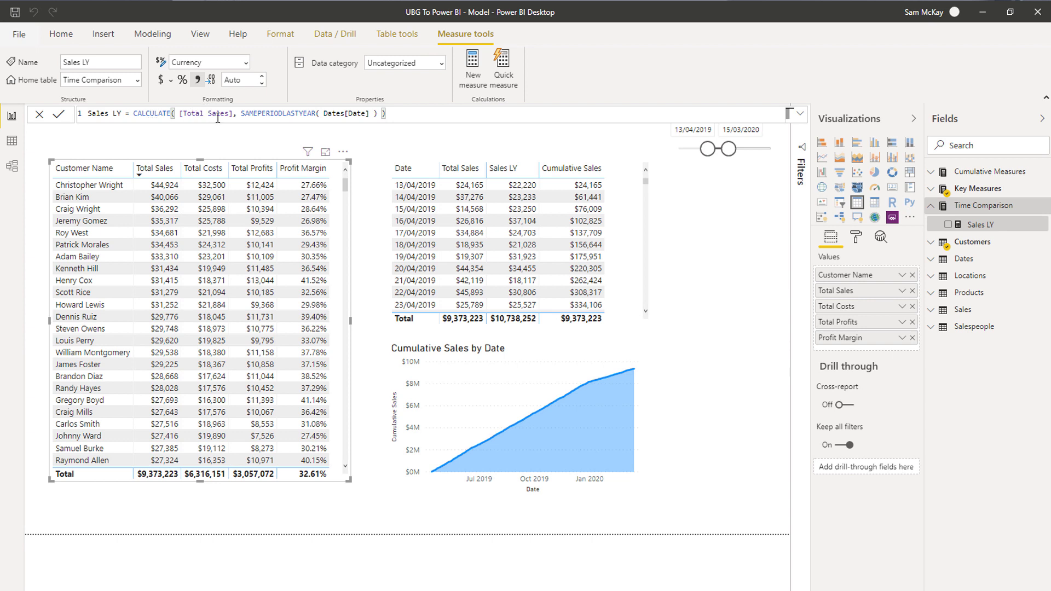
{"action": "left_click", "coordinate": [182, 113]}
{"action": "left_click_drag", "start_coordinate": [183, 113], "coordinate": [238, 114]}
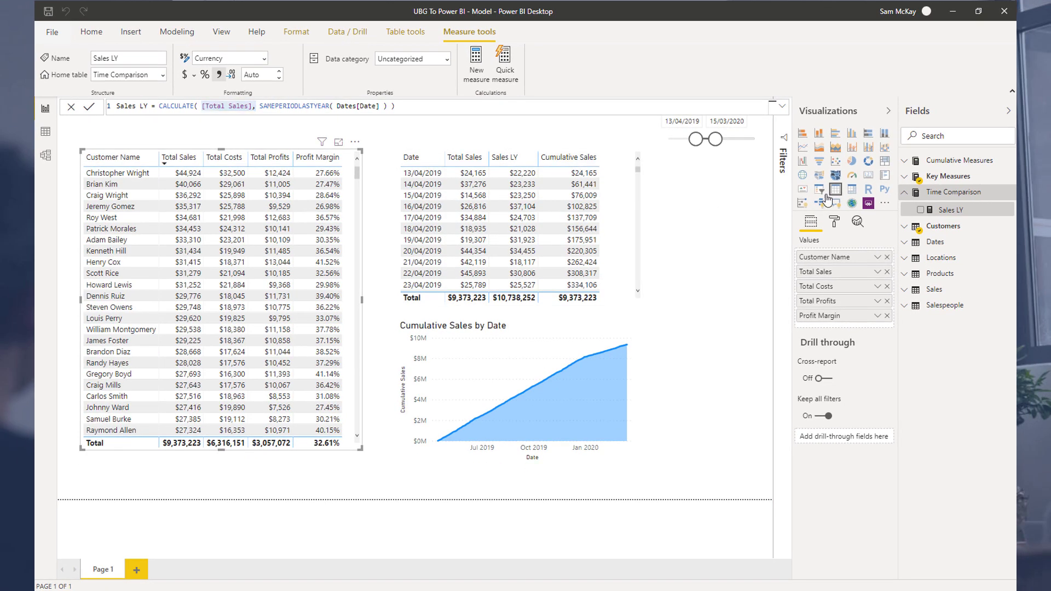
{"action": "left_click", "coordinate": [902, 193]}
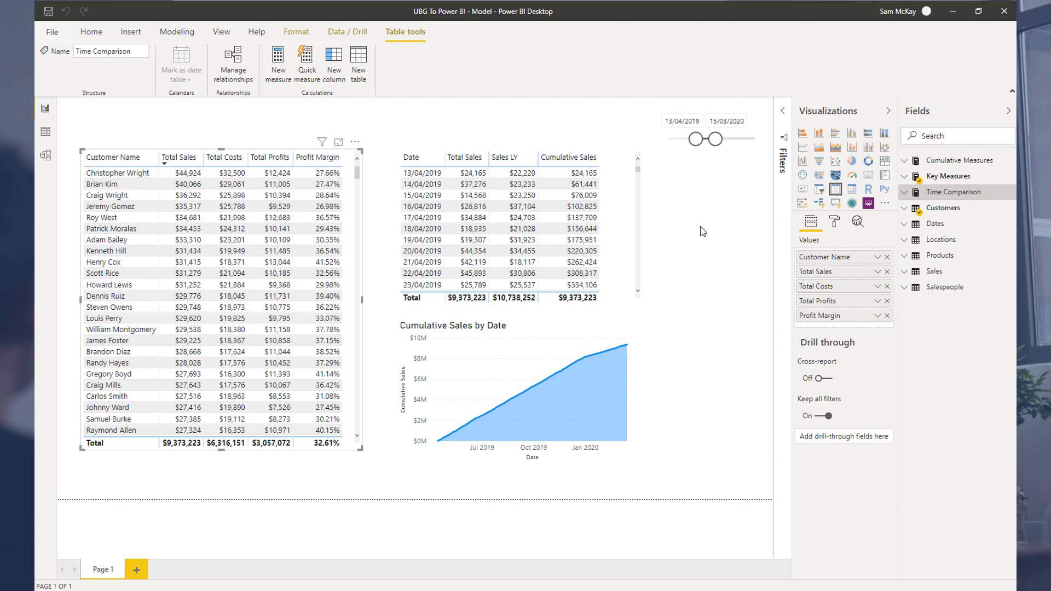
{"action": "left_click", "coordinate": [905, 177]}
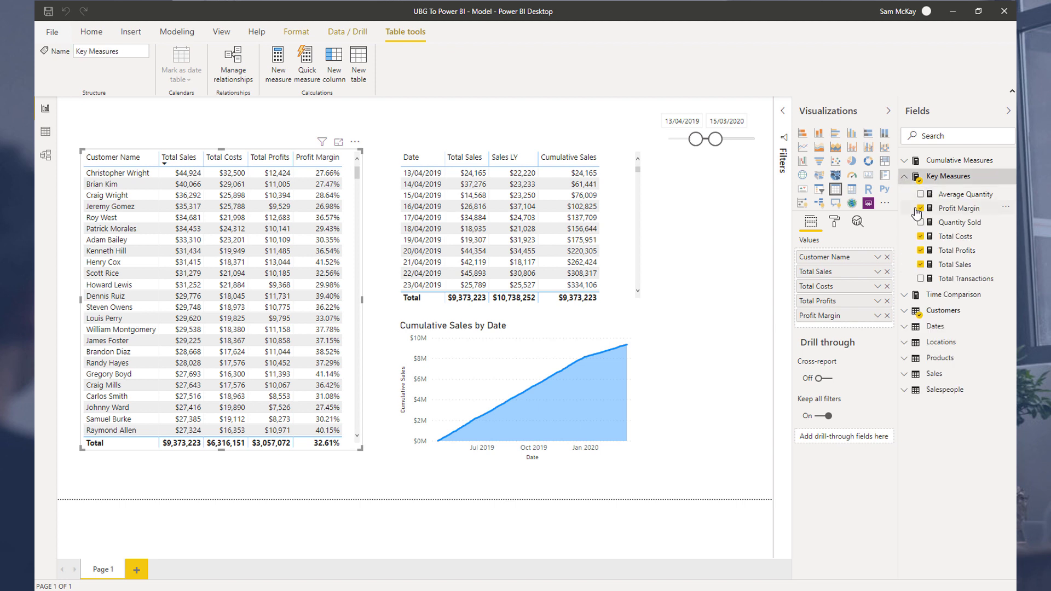